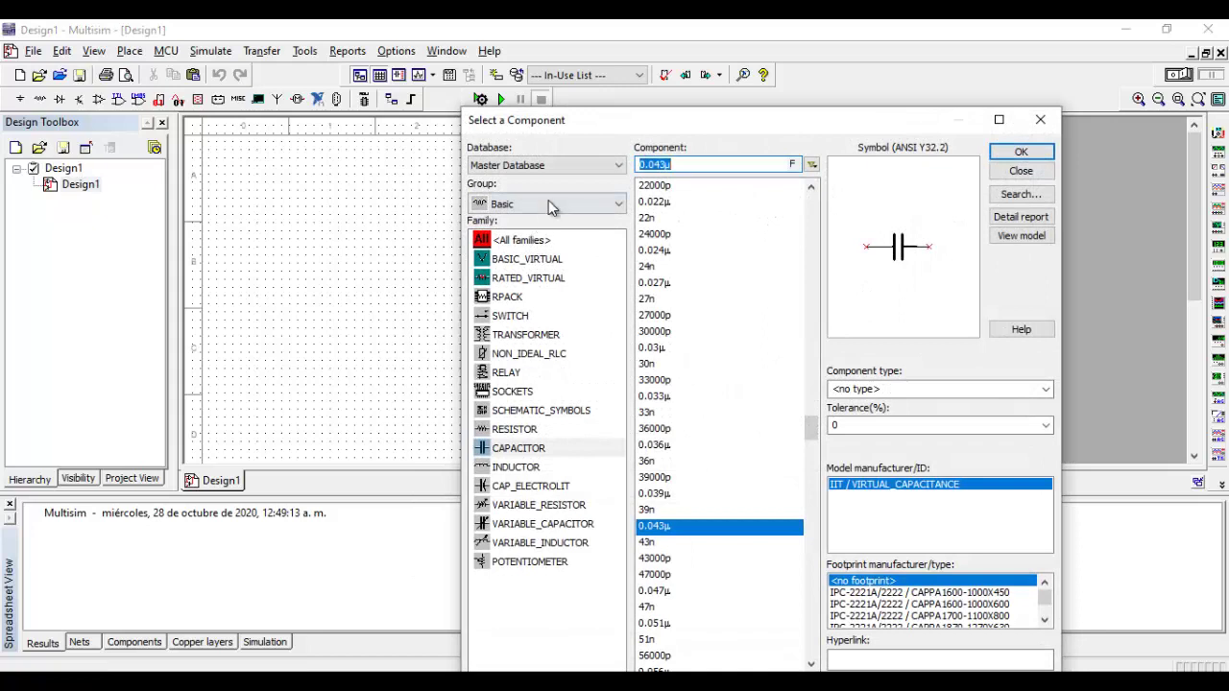
Step: Place an AC_VOLTAGE source from the SIGNAL_VOLTAGE_SOURCES family of the Sources group near the schematic's left edge
{"action": "left_click", "coordinate": [551, 205]}
{"action": "left_click", "coordinate": [544, 240]}
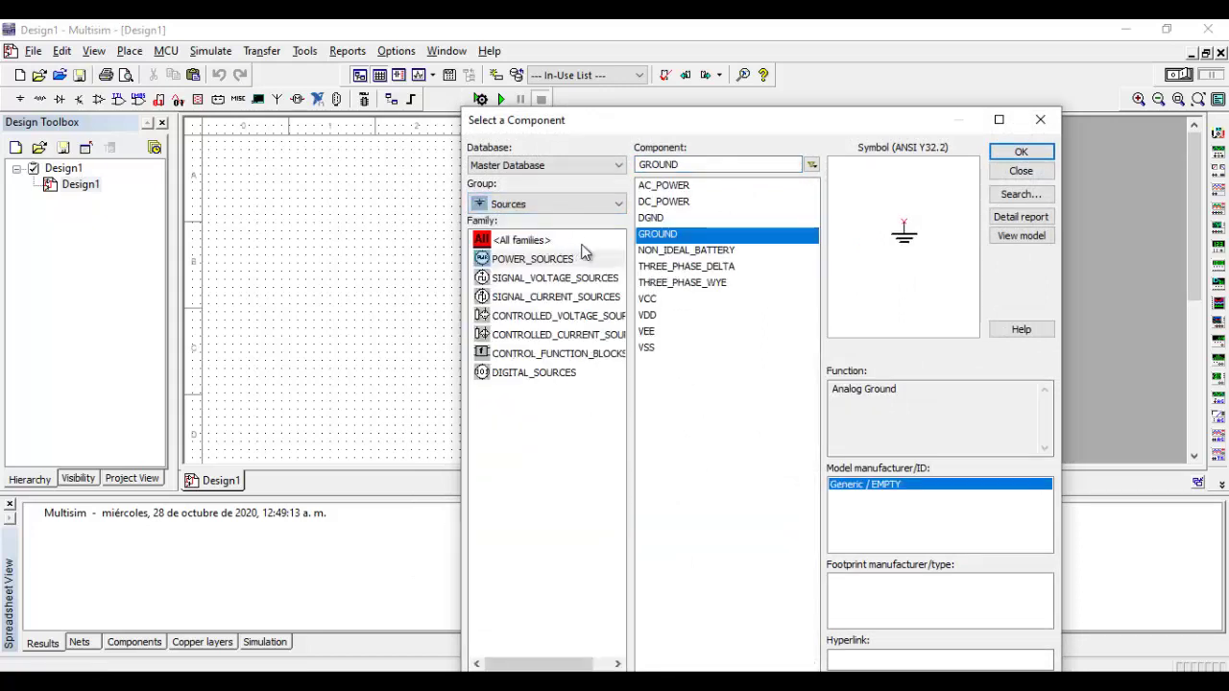
{"action": "left_click", "coordinate": [663, 187]}
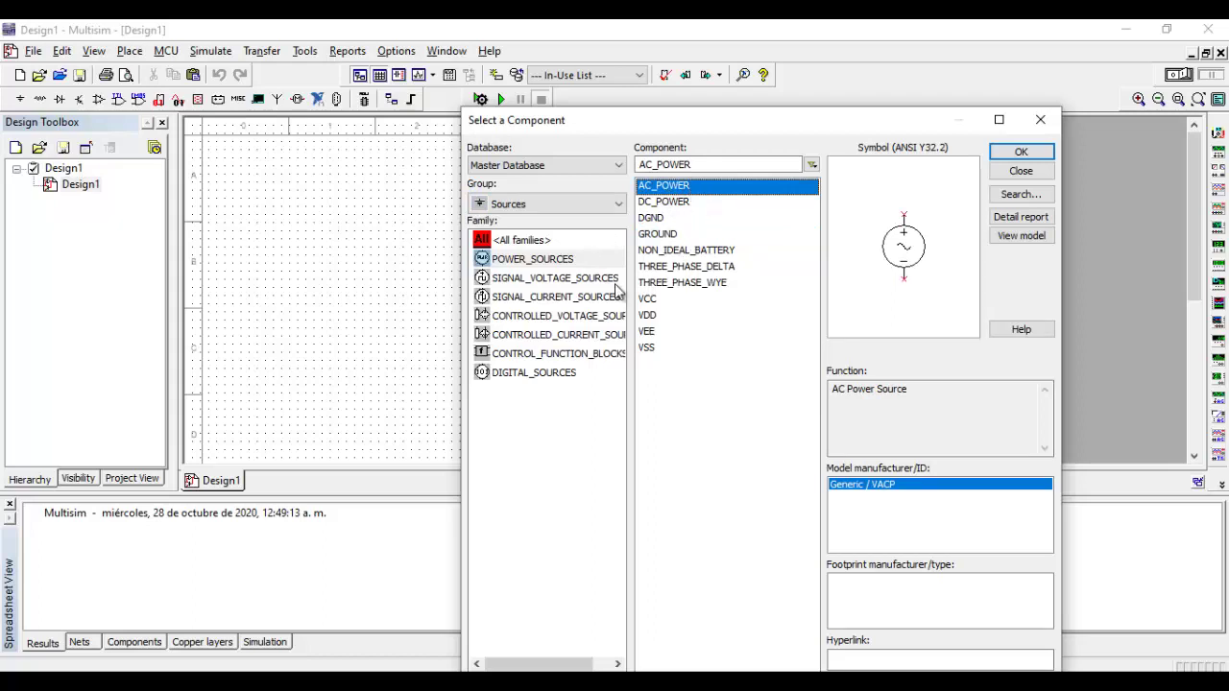
{"action": "left_click", "coordinate": [555, 278]}
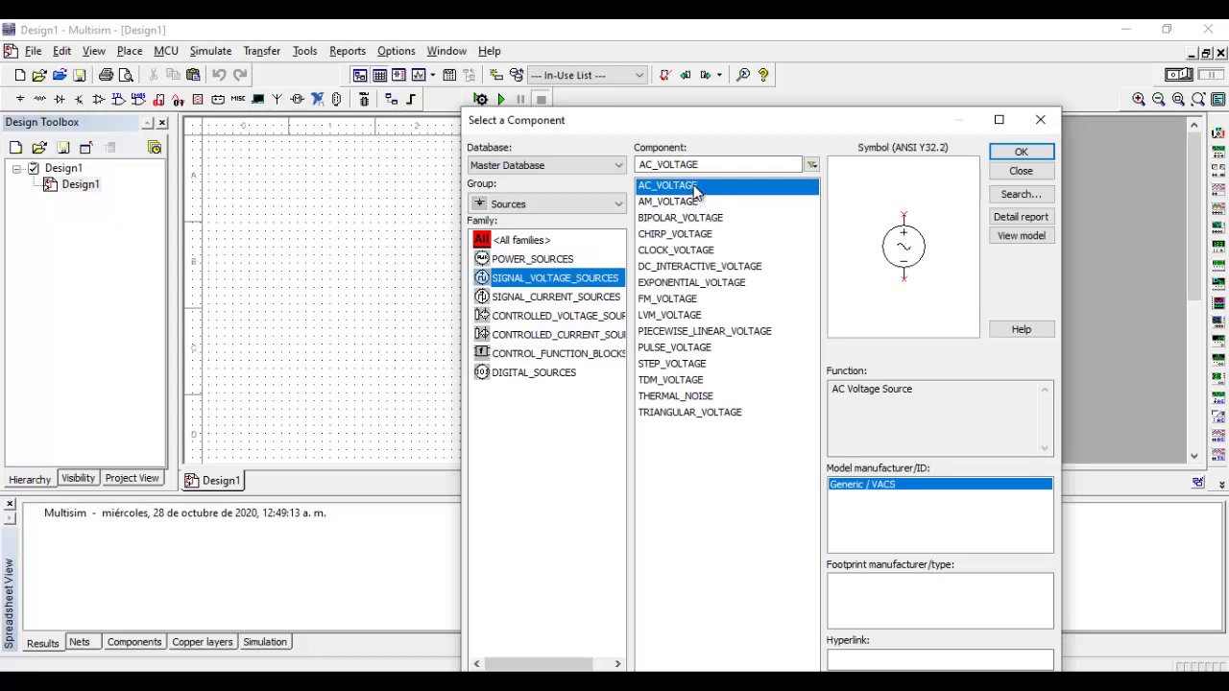
{"action": "left_click", "coordinate": [1016, 154]}
{"action": "left_click", "coordinate": [309, 295]}
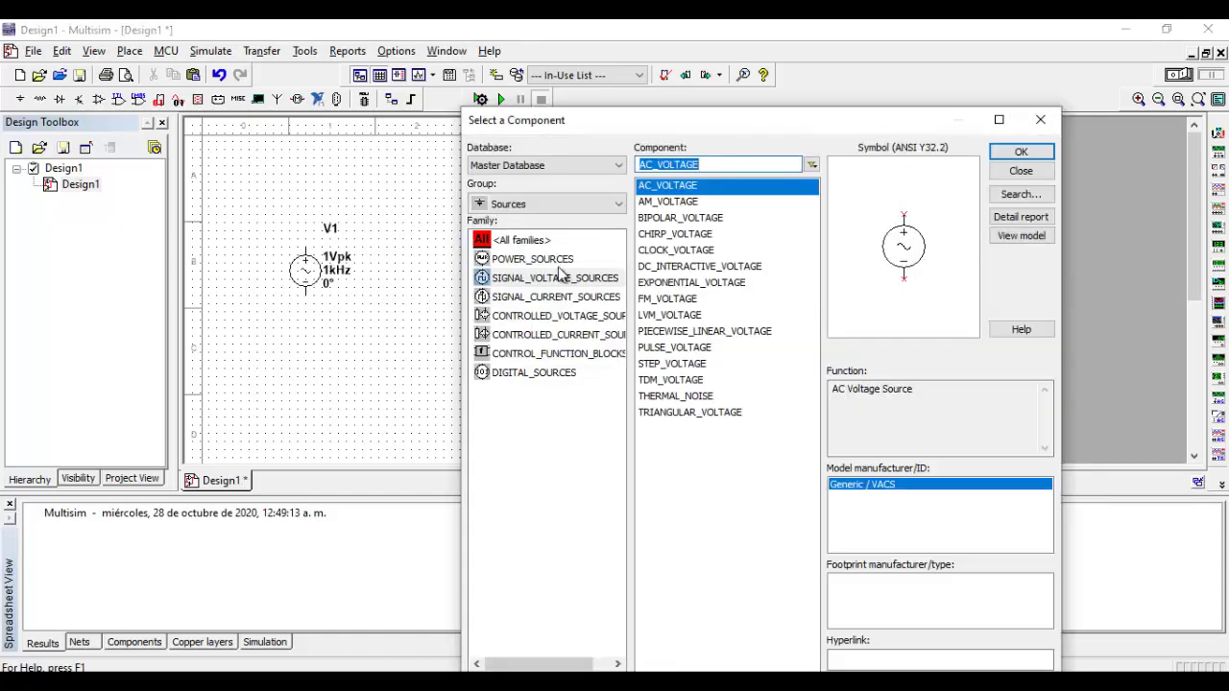
Step: Place an analog GROUND from the POWER_SOURCES family below and to the right of the AC source
{"action": "left_click", "coordinate": [541, 260]}
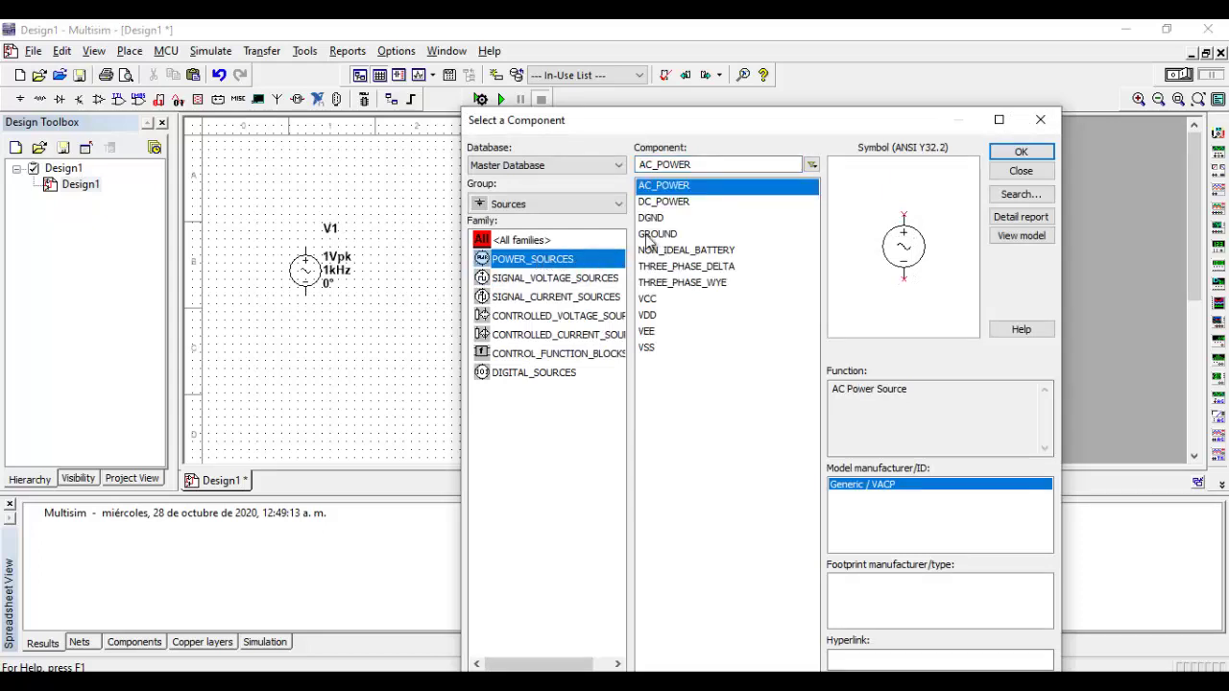
{"action": "left_click", "coordinate": [663, 219]}
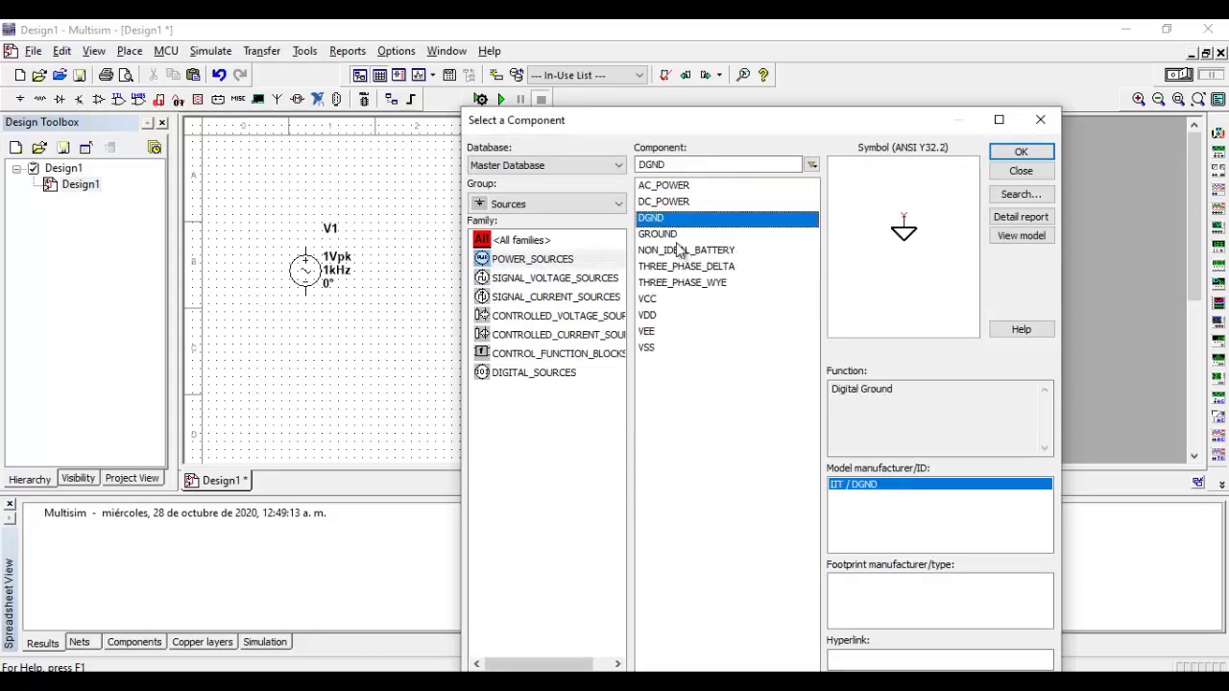
{"action": "left_click", "coordinate": [676, 235]}
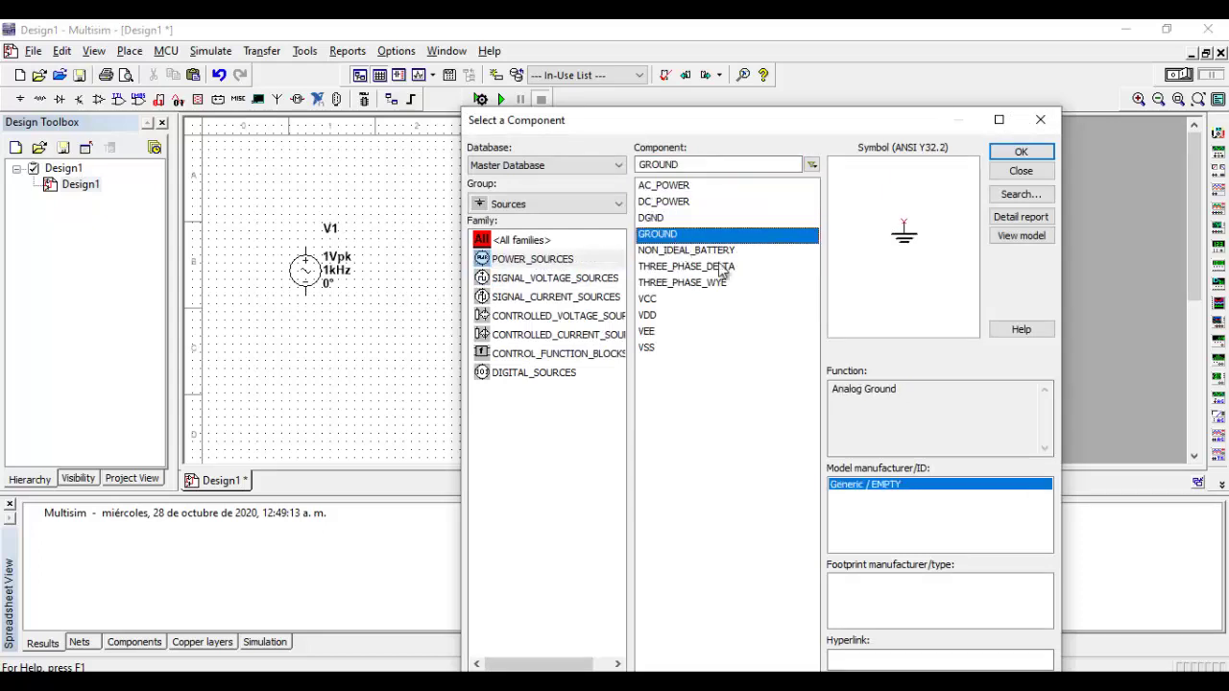
{"action": "left_click", "coordinate": [1023, 154]}
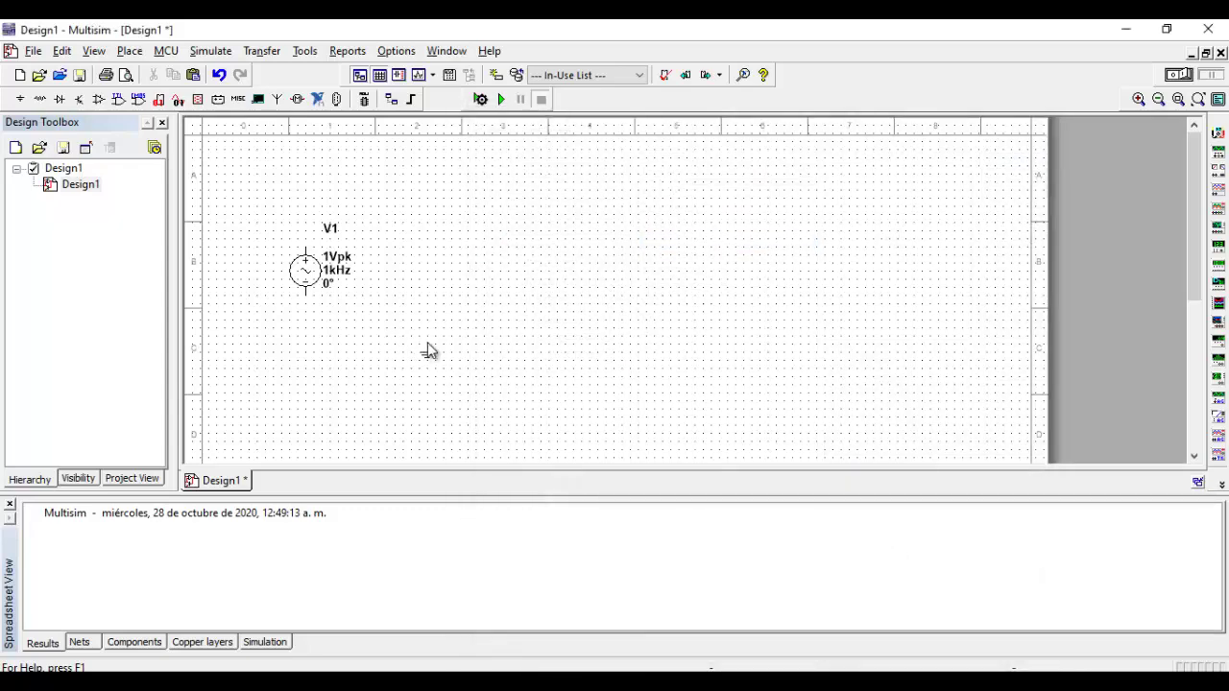
{"action": "left_click", "coordinate": [428, 343]}
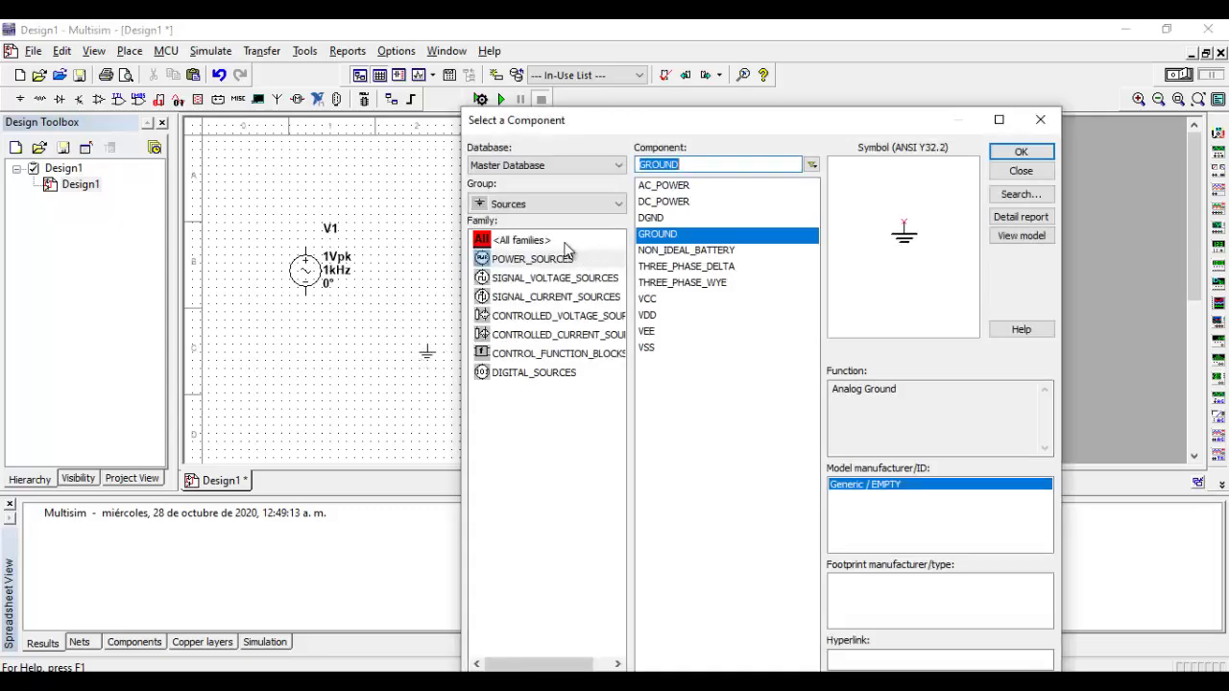
Step: Place a 10 mΩ resistor from the Basic group above and to the right of the AC source
{"action": "left_click", "coordinate": [545, 204]}
{"action": "left_click", "coordinate": [537, 256]}
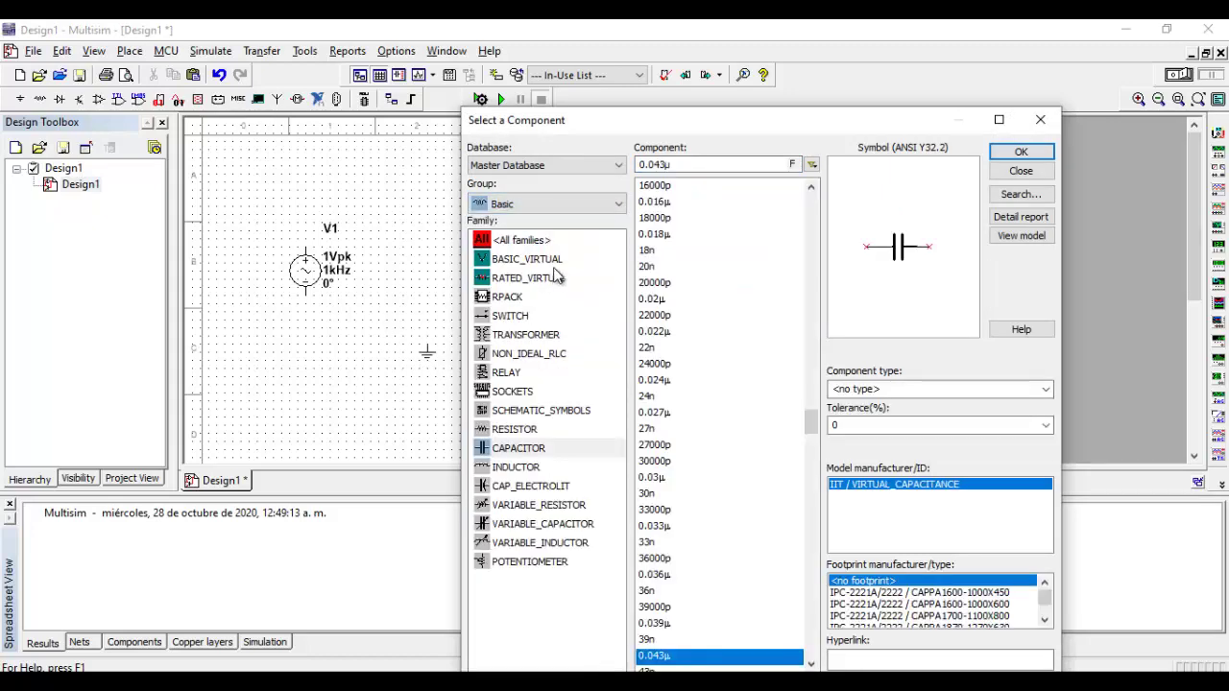
{"action": "left_click", "coordinate": [526, 429]}
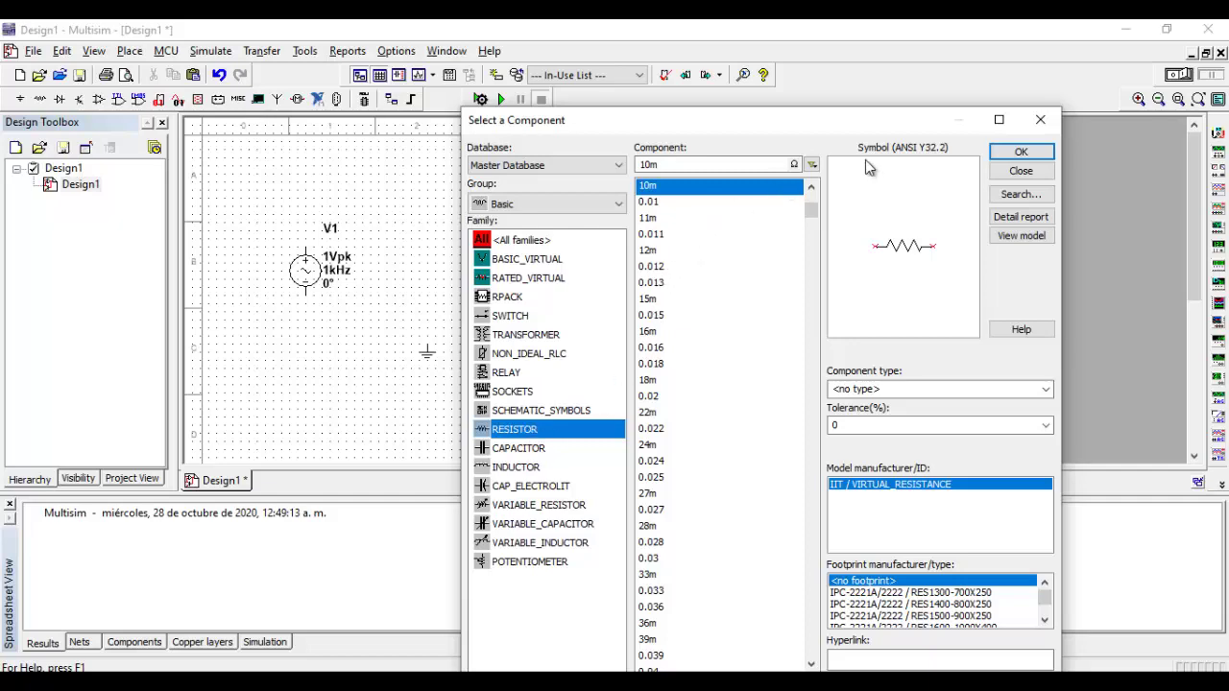
{"action": "left_click", "coordinate": [1023, 155]}
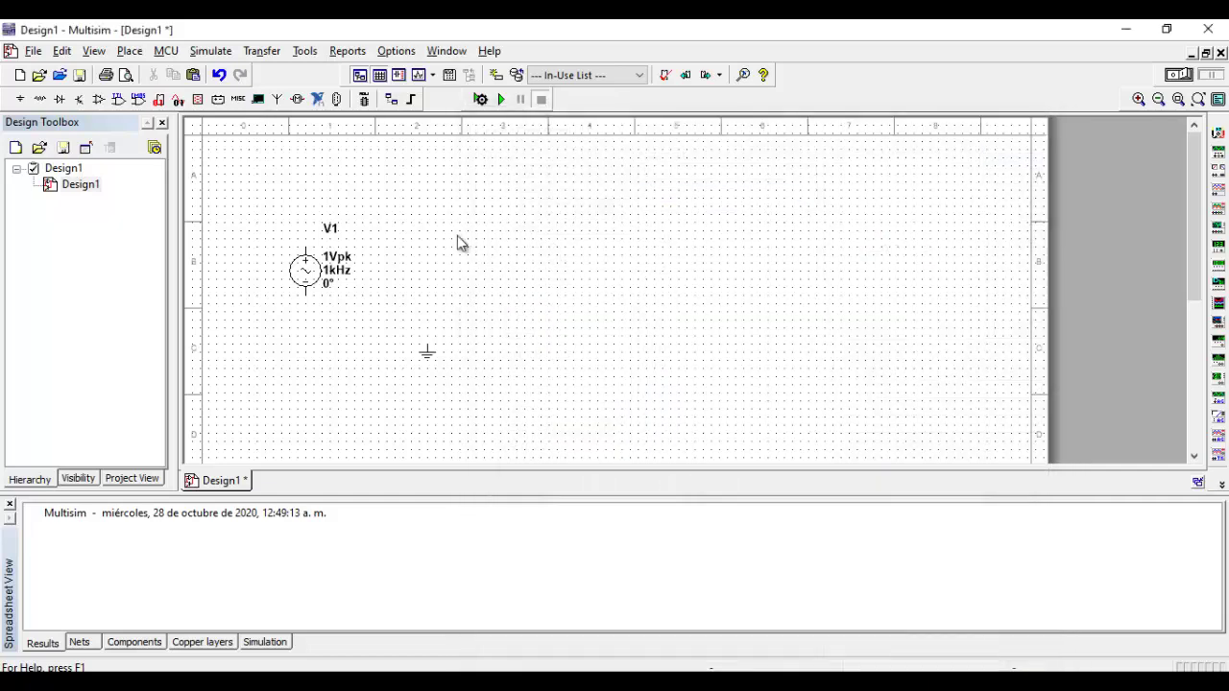
{"action": "left_click", "coordinate": [389, 189]}
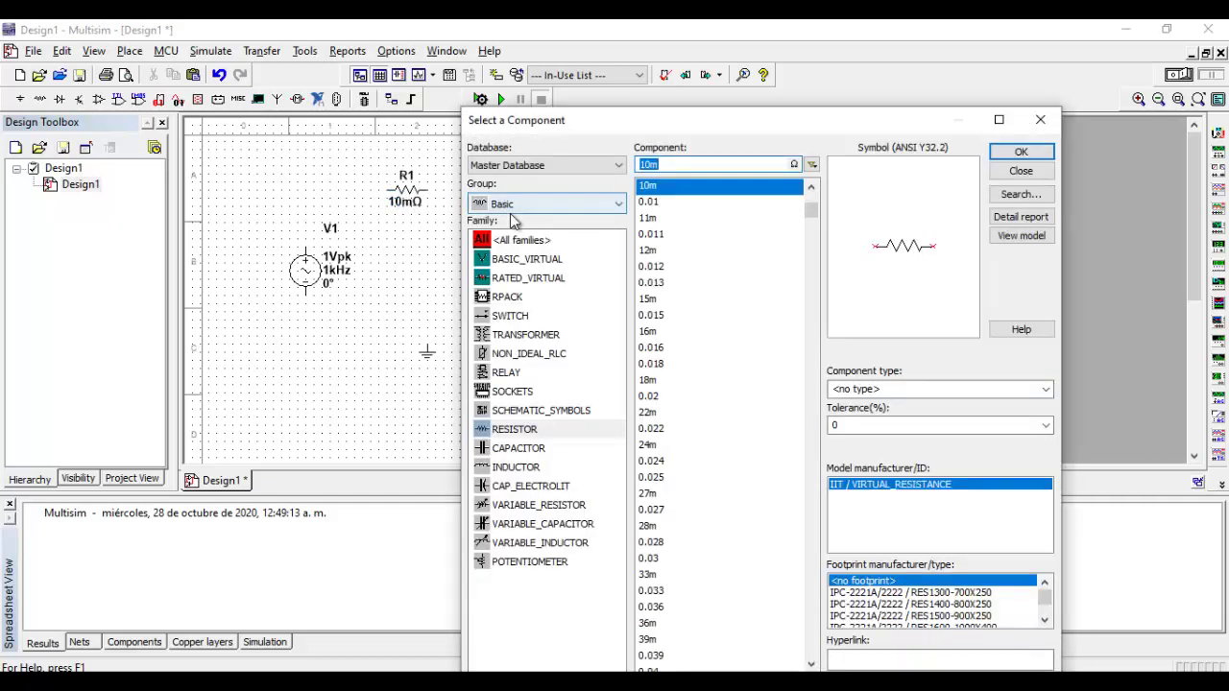
Step: Place a 0.018 µF capacitor in line with the resistor, to its right
{"action": "left_click", "coordinate": [518, 447]}
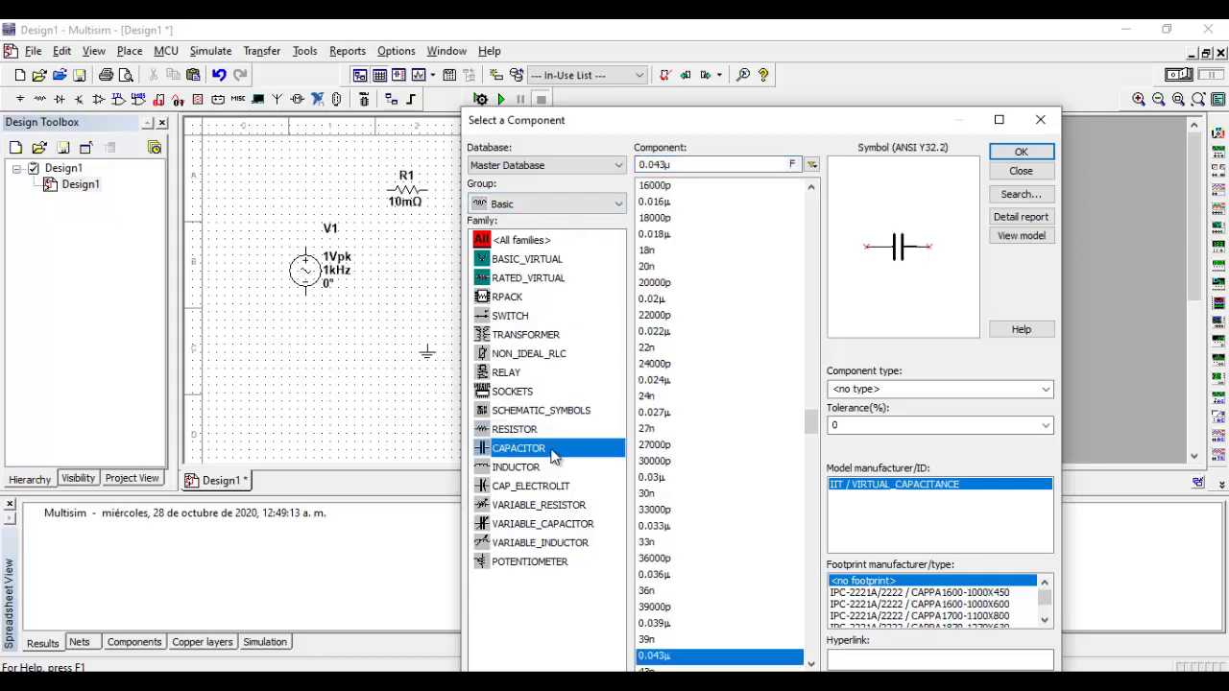
{"action": "double_click", "coordinate": [686, 237]}
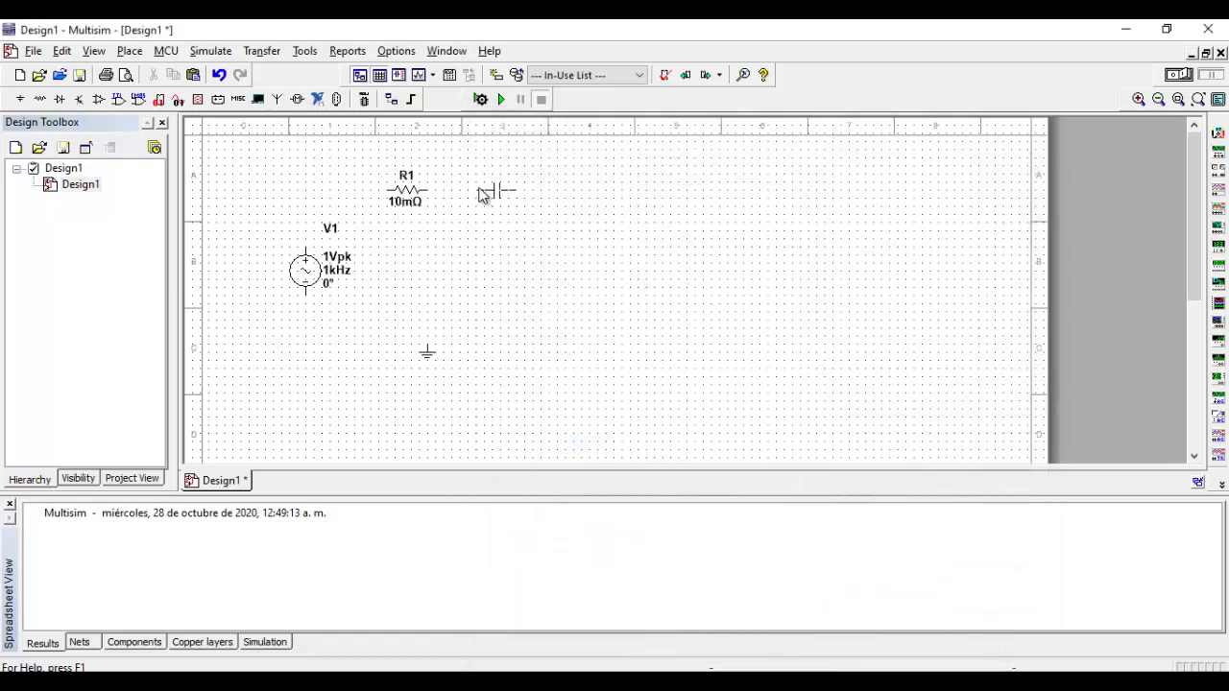
{"action": "left_click", "coordinate": [479, 190]}
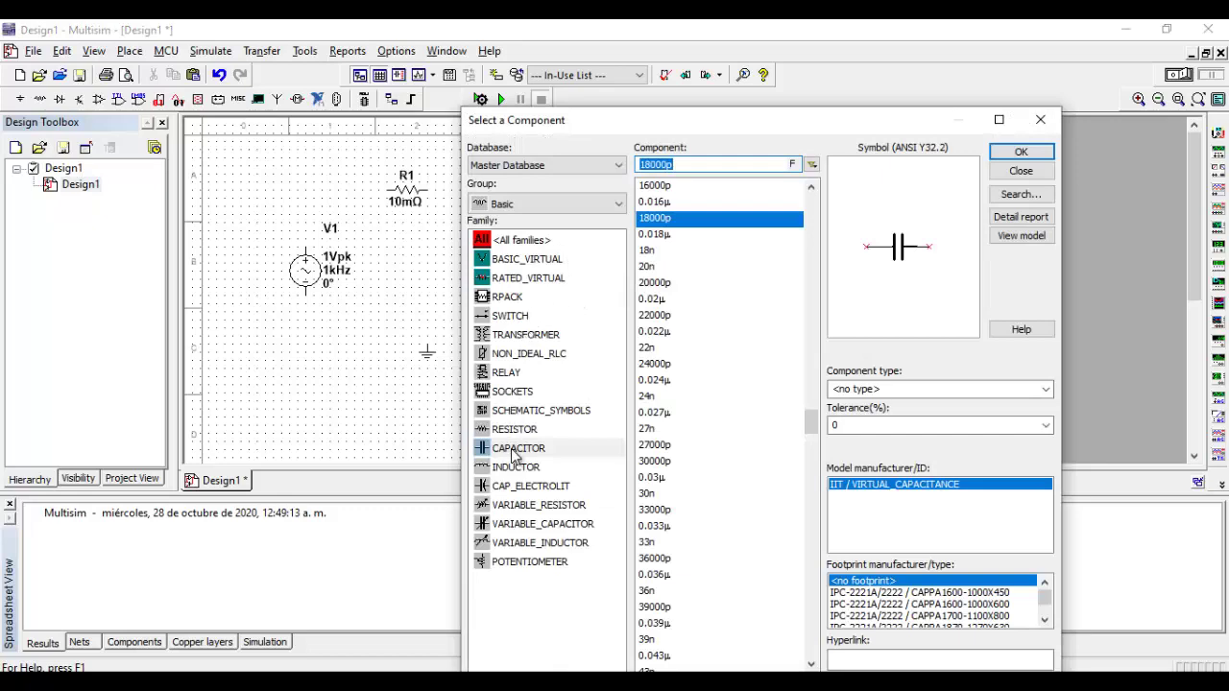
Step: Place a 2.45 µH inductor below and to the right of the capacitor, and end component placement
{"action": "left_click", "coordinate": [516, 467]}
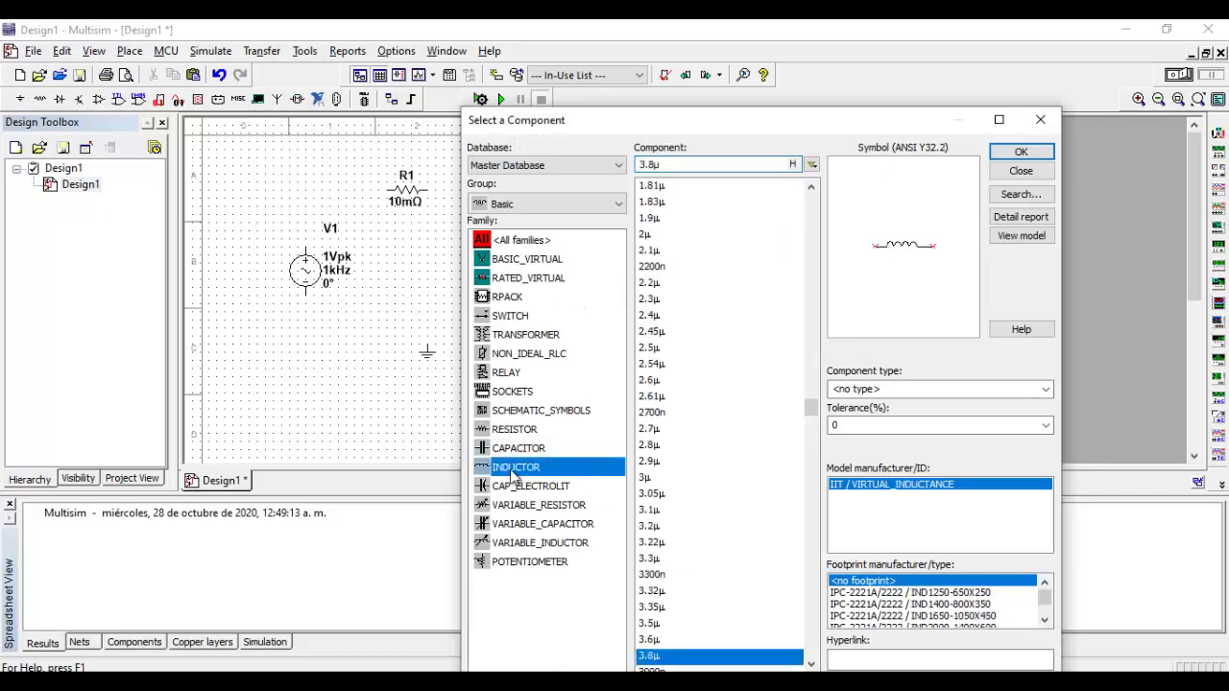
{"action": "double_click", "coordinate": [689, 328]}
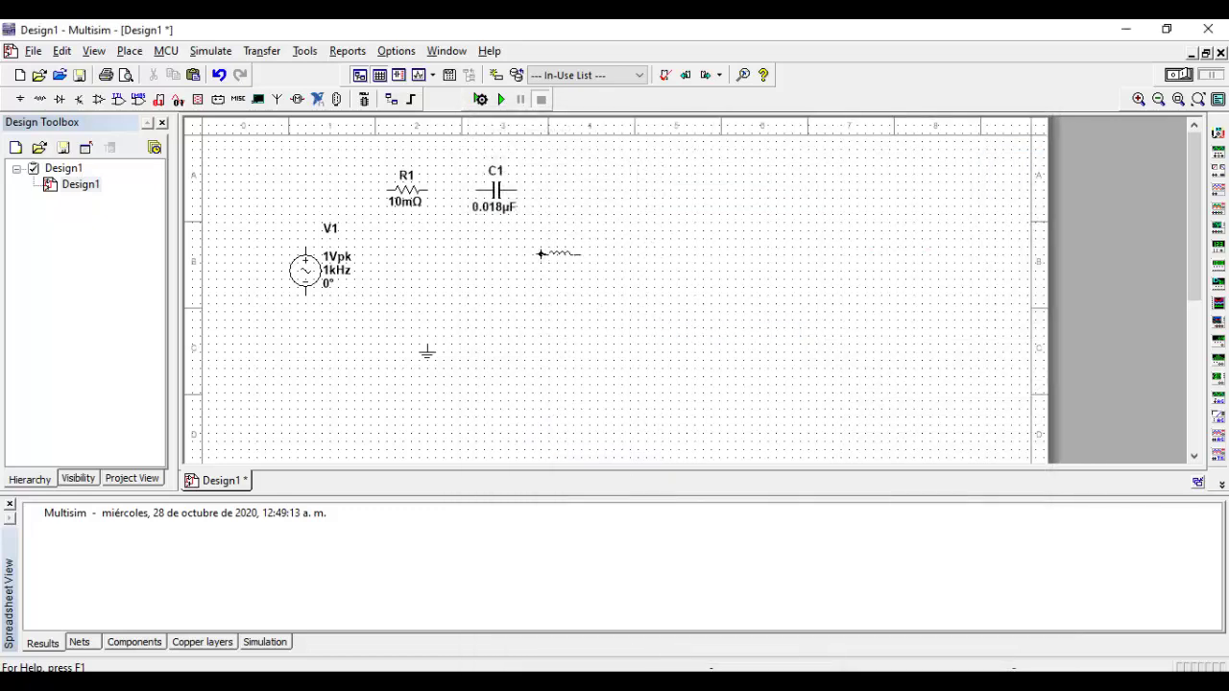
{"action": "left_click", "coordinate": [560, 251]}
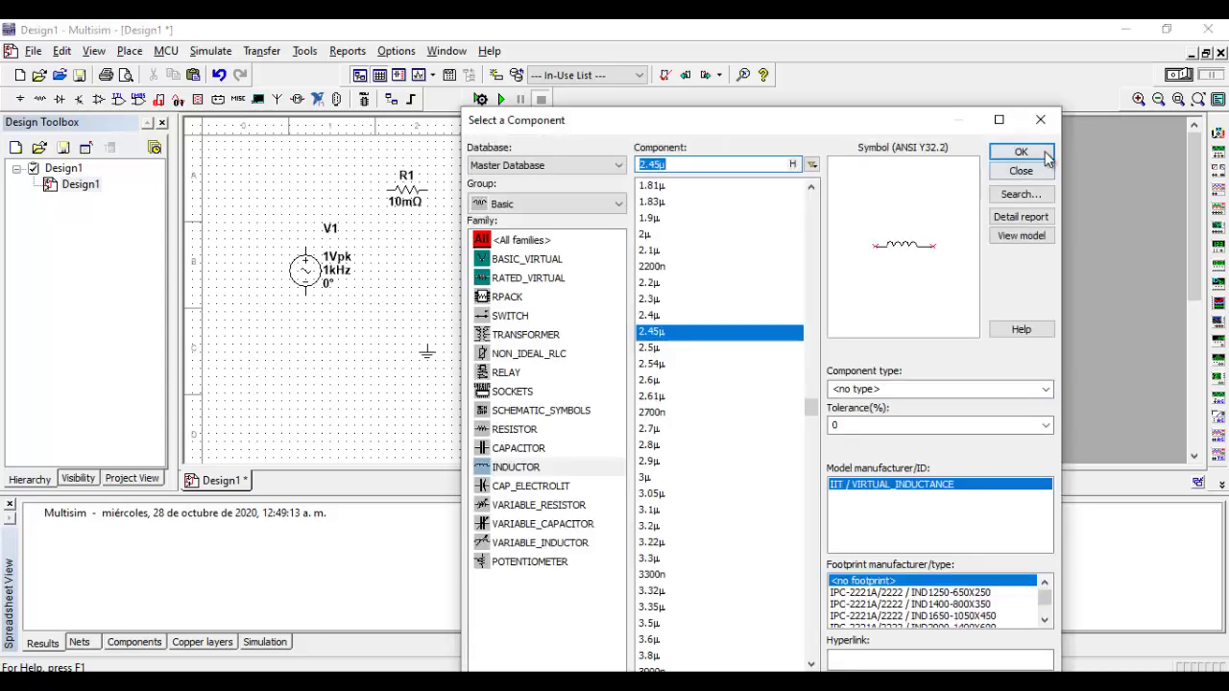
{"action": "left_click", "coordinate": [1040, 120]}
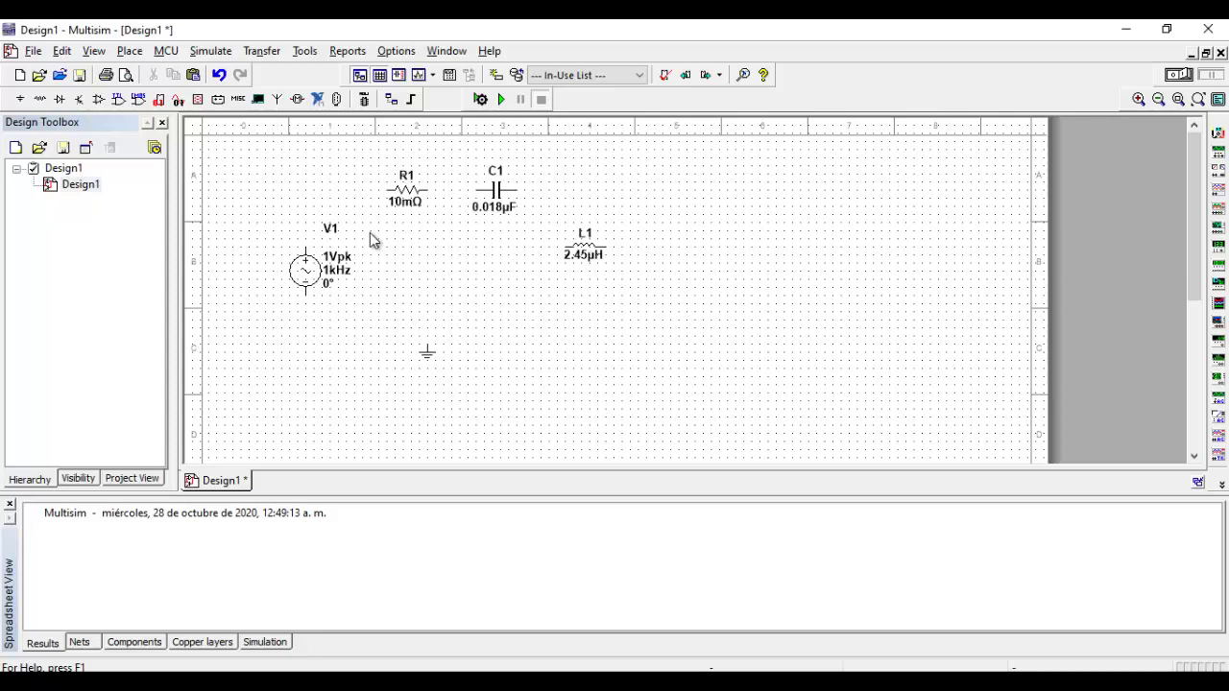
Step: Rotate inductor L1 90° clockwise so it stands vertically
{"action": "left_click", "coordinate": [575, 252]}
{"action": "right_click", "coordinate": [574, 251]}
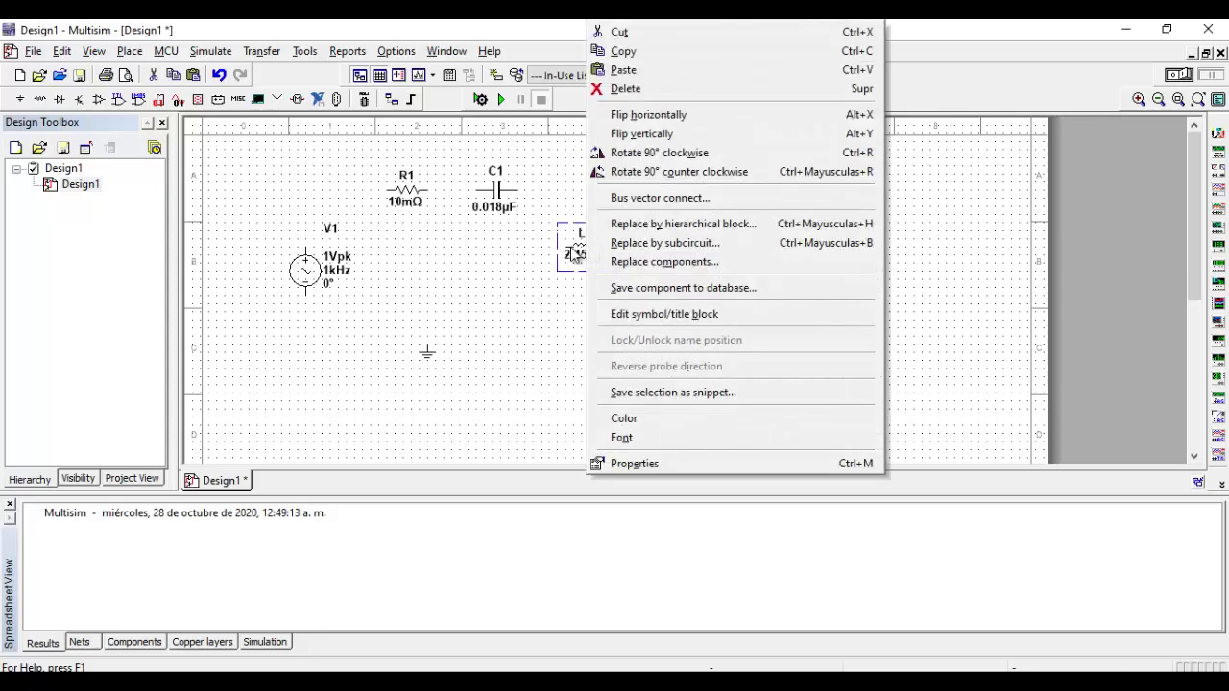
{"action": "left_click", "coordinate": [649, 152]}
{"action": "left_click", "coordinate": [546, 348]}
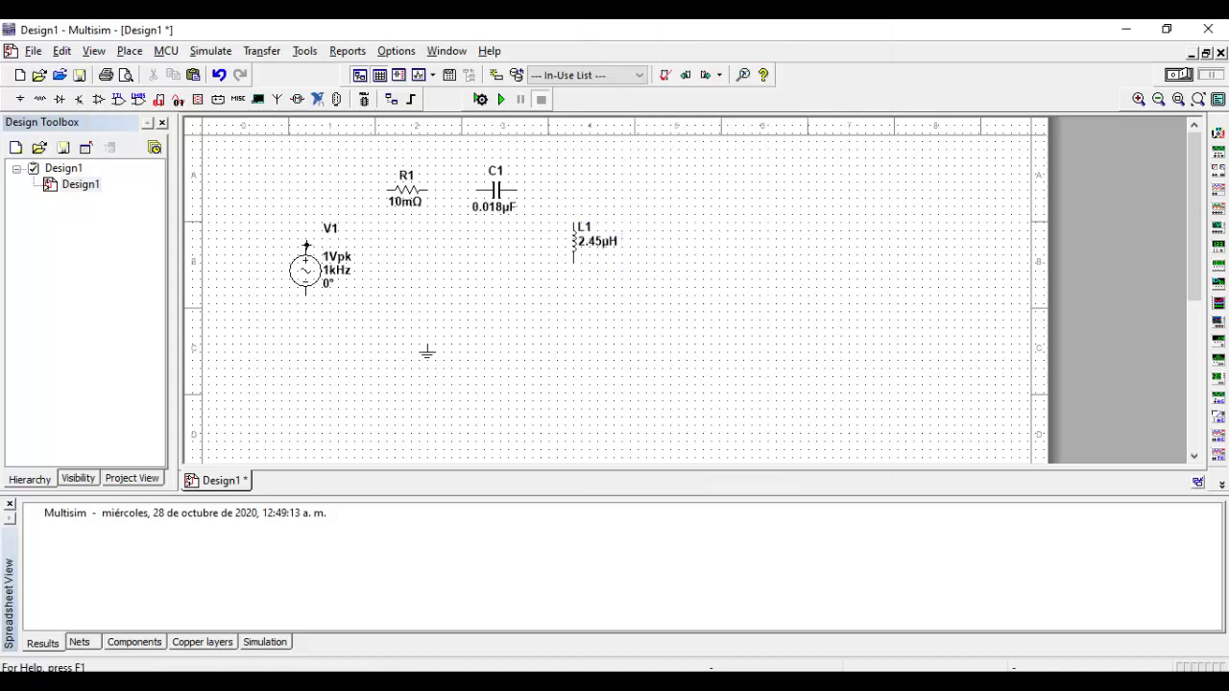
Step: Wire V1, R1, C1 and L1 in one series loop and connect the ground to the return wire between L1 and V1
{"action": "left_click", "coordinate": [305, 248]}
{"action": "left_click", "coordinate": [389, 191]}
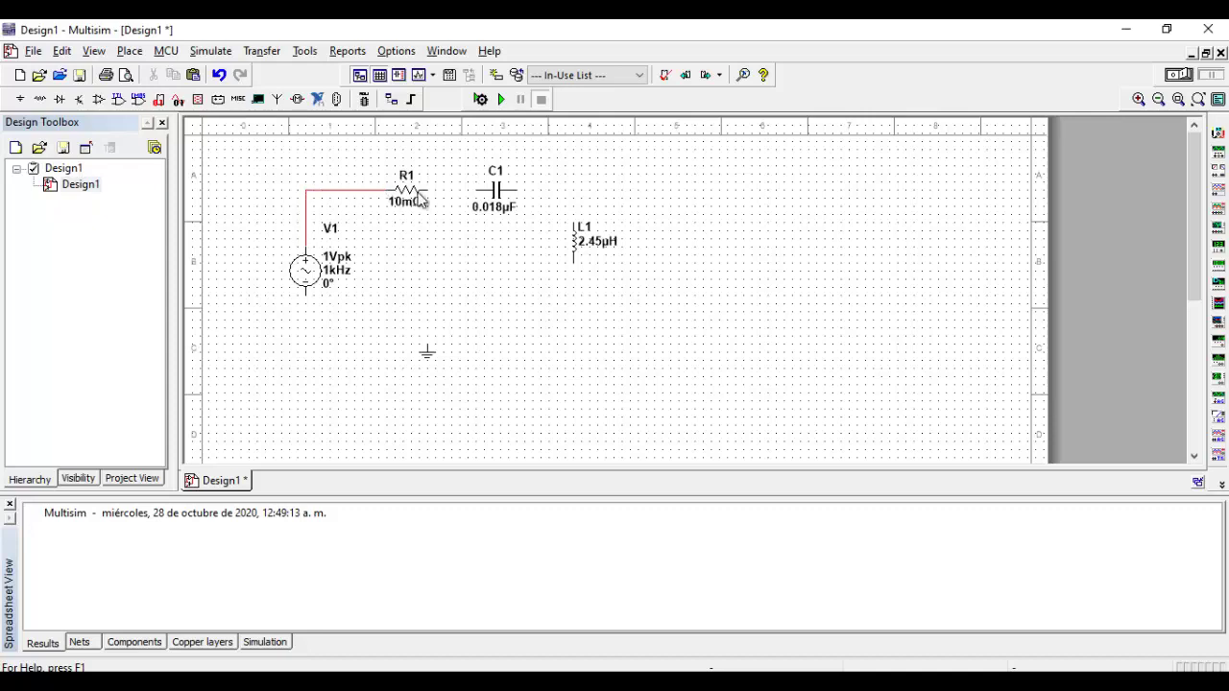
{"action": "left_click", "coordinate": [477, 192]}
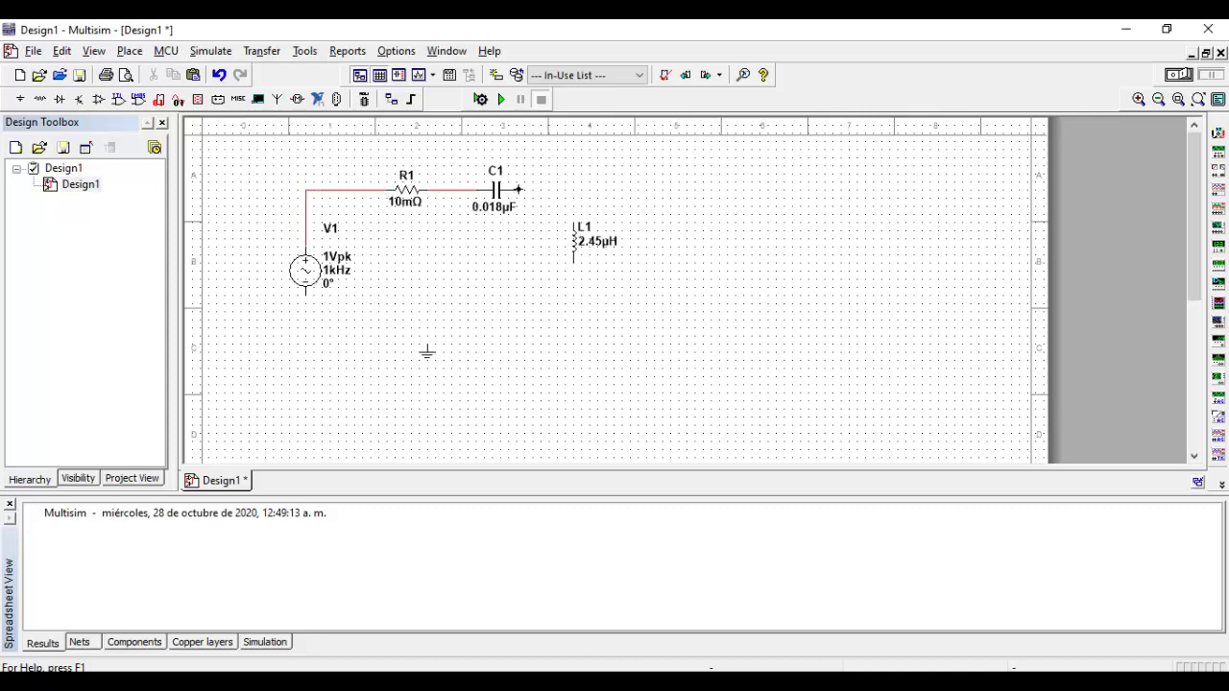
{"action": "left_click", "coordinate": [574, 224]}
{"action": "left_click", "coordinate": [572, 269]}
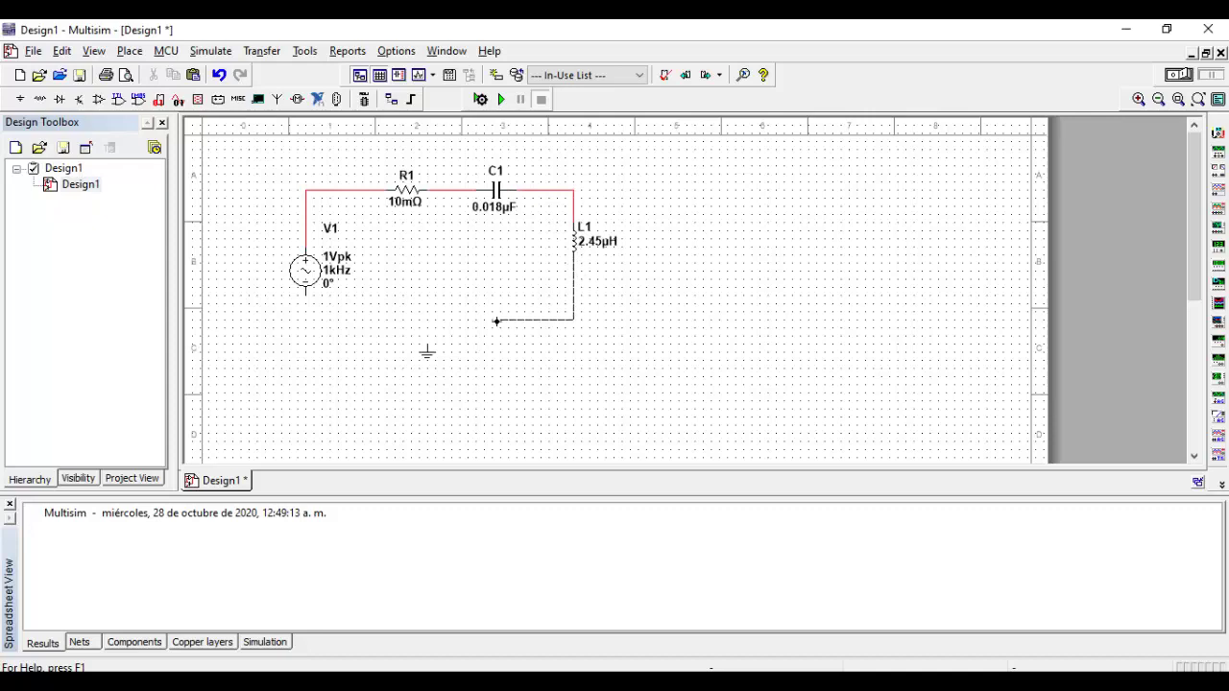
{"action": "left_click", "coordinate": [305, 300]}
{"action": "left_click", "coordinate": [427, 345]}
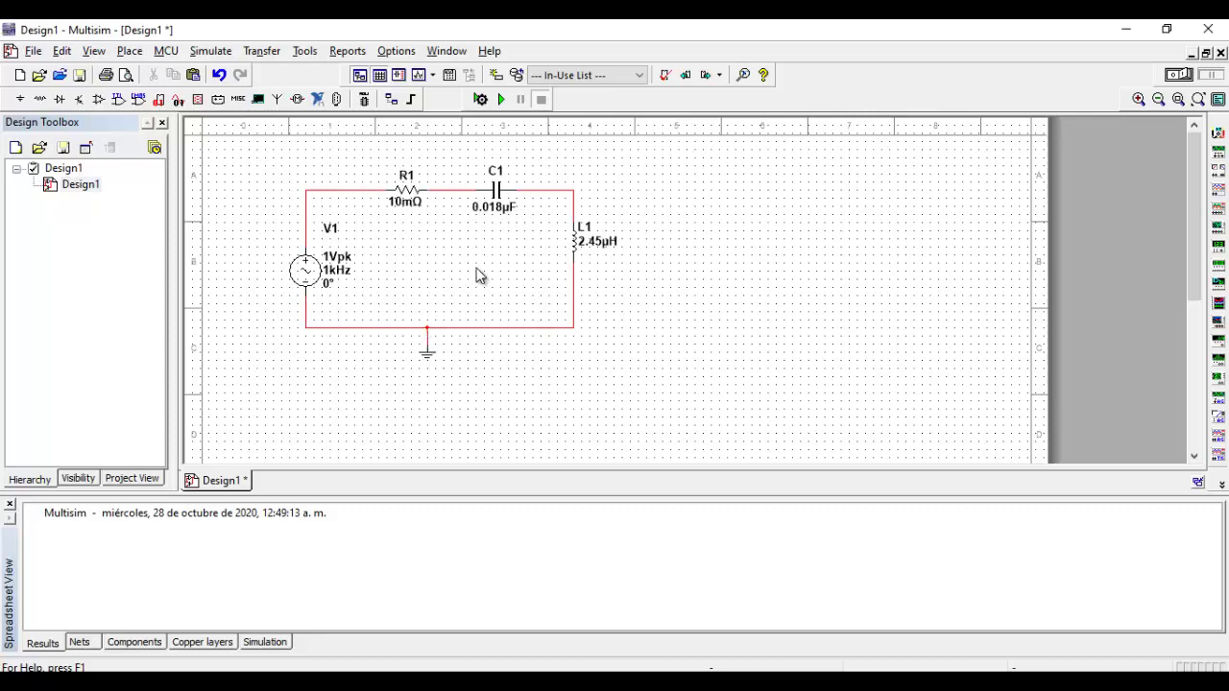
Step: Set source V1 to 50 V peak, 50 V offset, 31.83 Hz frequency and 50 V AC analysis magnitude
{"action": "double_click", "coordinate": [319, 277]}
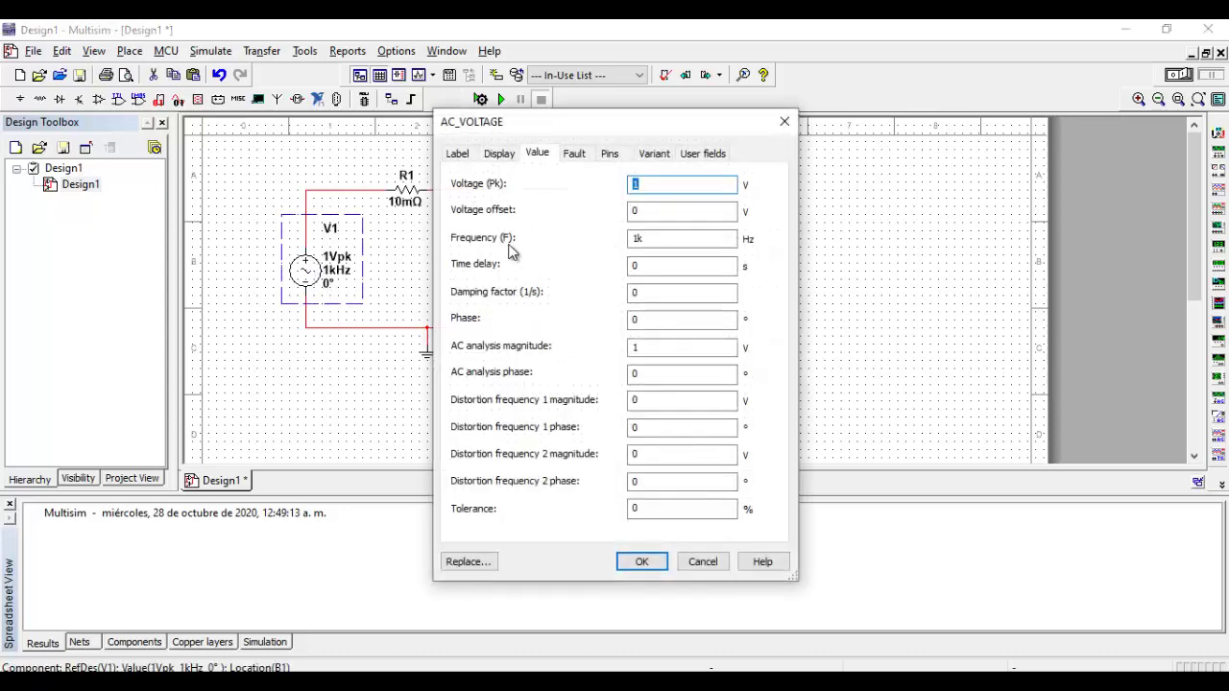
{"action": "left_click", "coordinate": [675, 212]}
{"action": "key", "text": "Tab"}
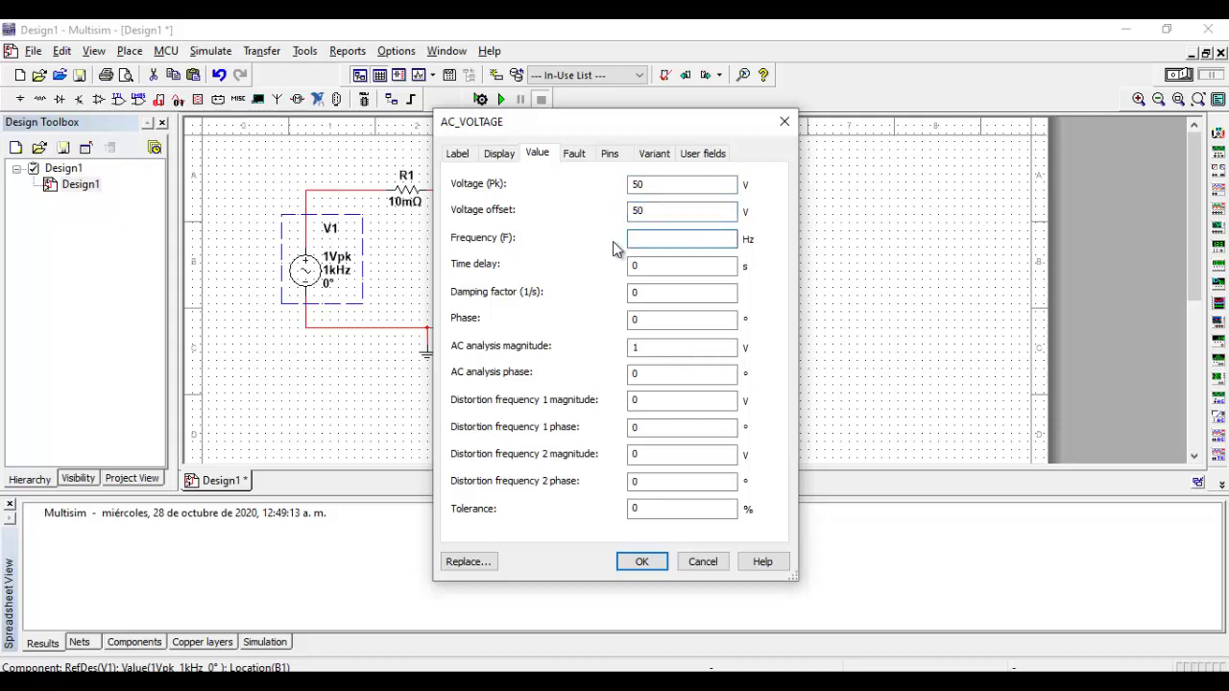
{"action": "type", "text": "31.83"}
{"action": "double_click", "coordinate": [649, 326]}
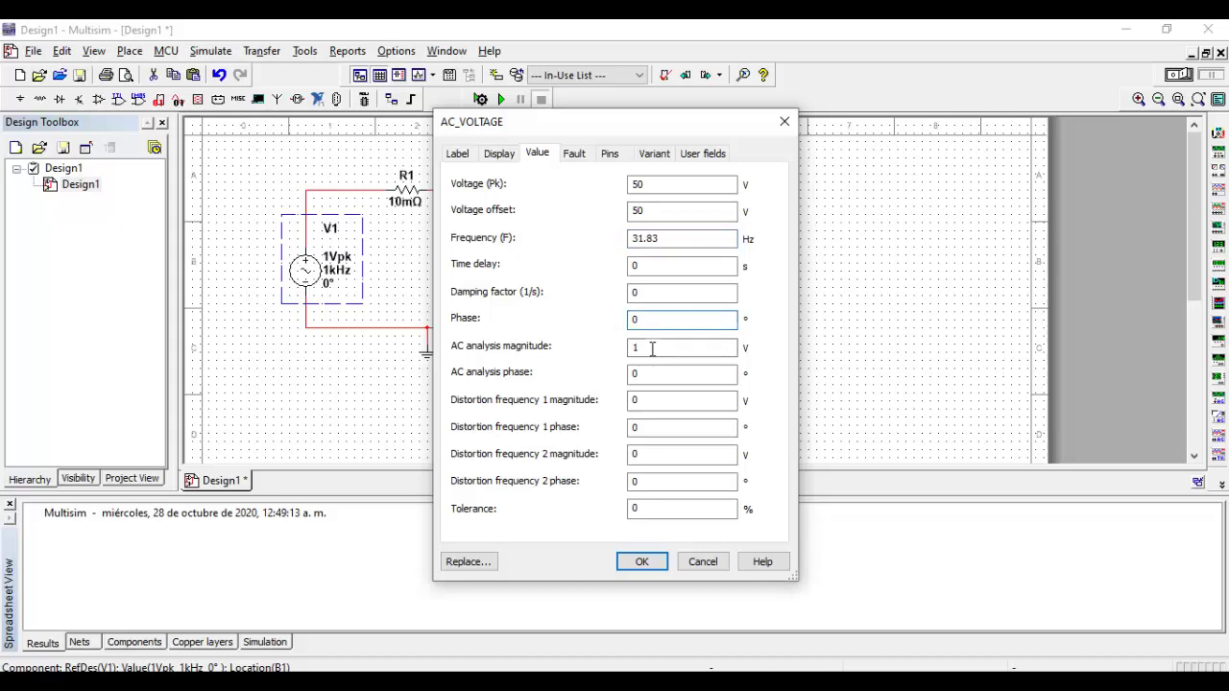
{"action": "double_click", "coordinate": [681, 346]}
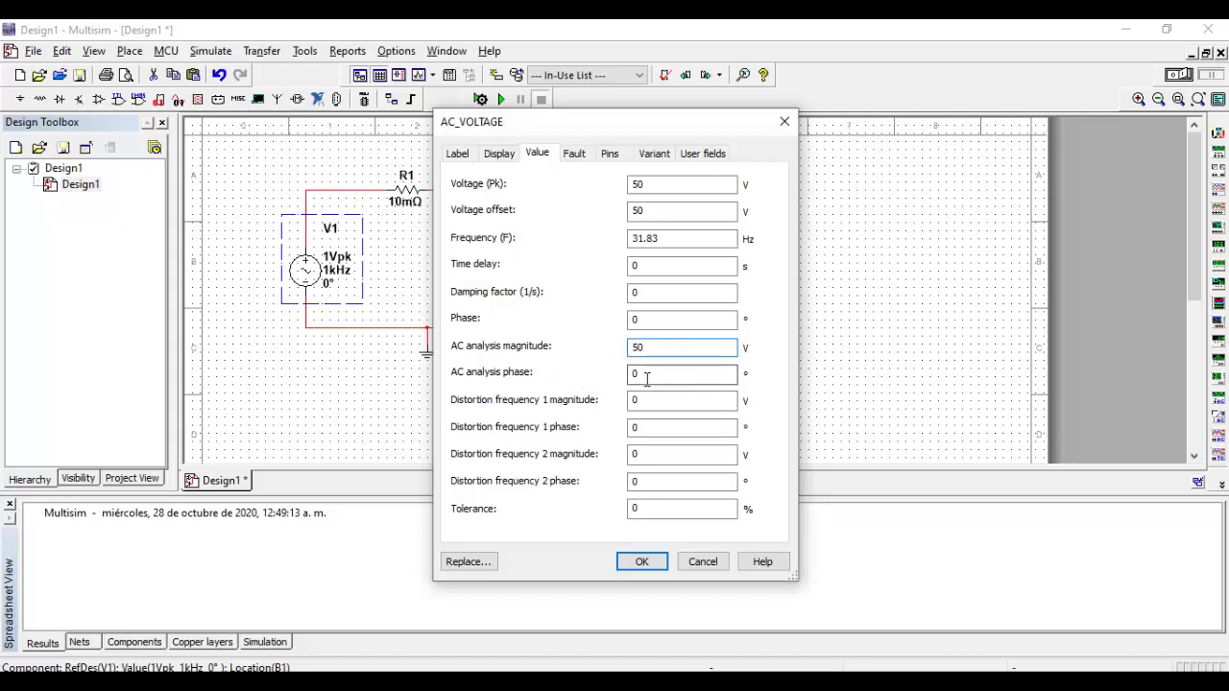
{"action": "left_click", "coordinate": [640, 562]}
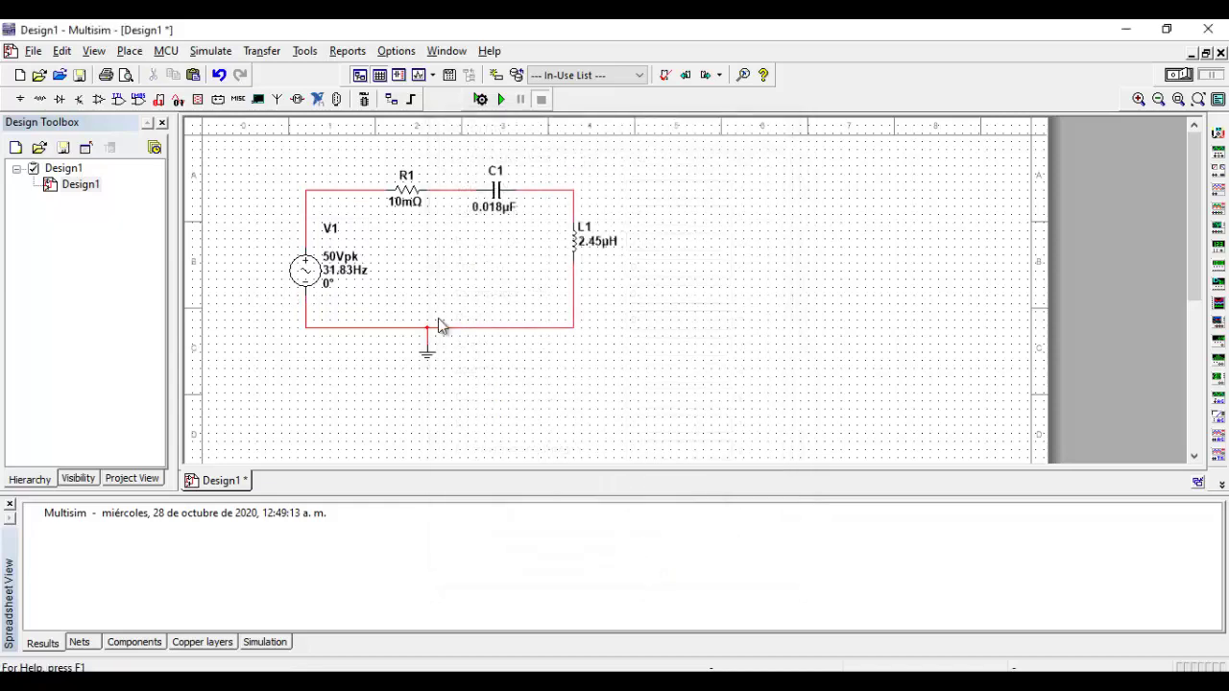
Step: Set the resistance of R1 to 10 Ω
{"action": "double_click", "coordinate": [409, 197]}
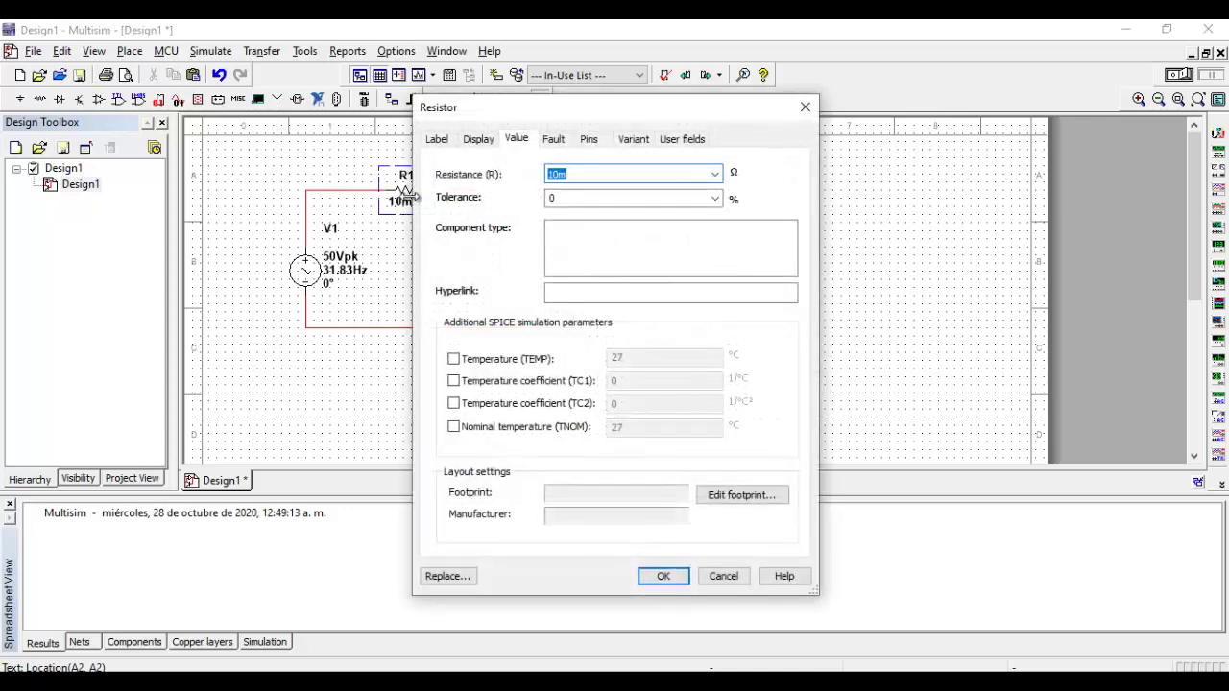
{"action": "key", "text": "BackSpace"}
{"action": "left_click", "coordinate": [663, 576]}
Step: Set the capacitance of C1 to 5 mF
{"action": "double_click", "coordinate": [497, 193]}
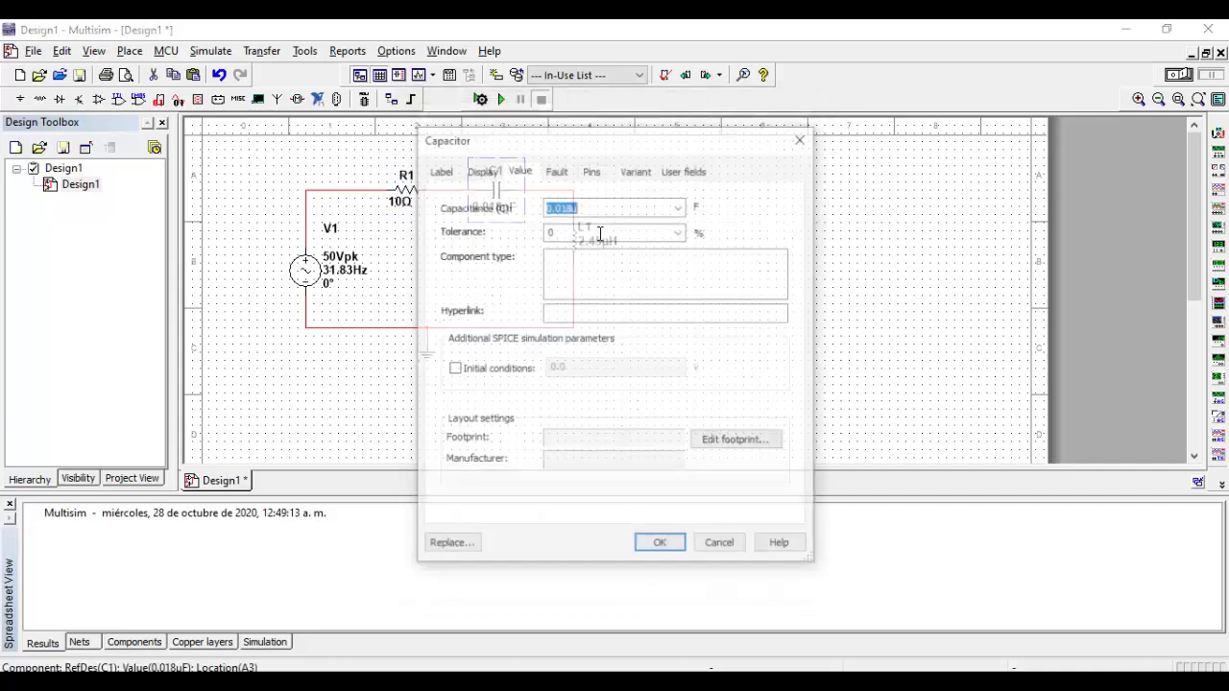
{"action": "key", "text": "BackSpace"}
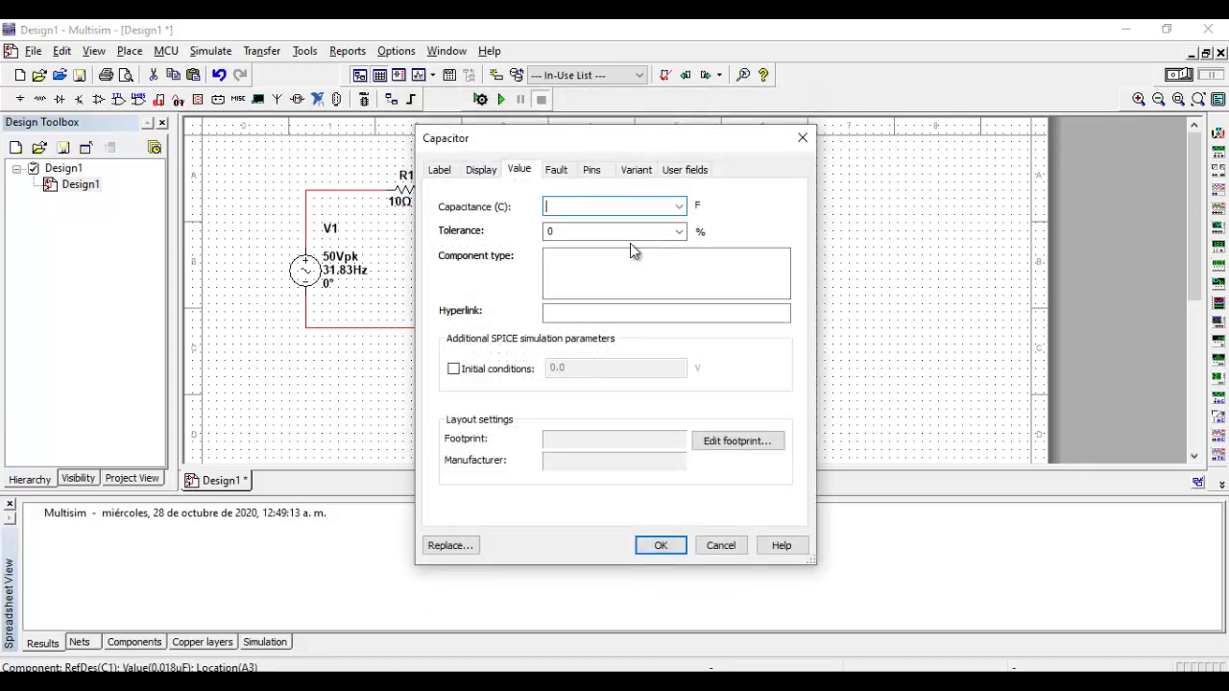
{"action": "type", "text": "5m"}
{"action": "left_click", "coordinate": [661, 545]}
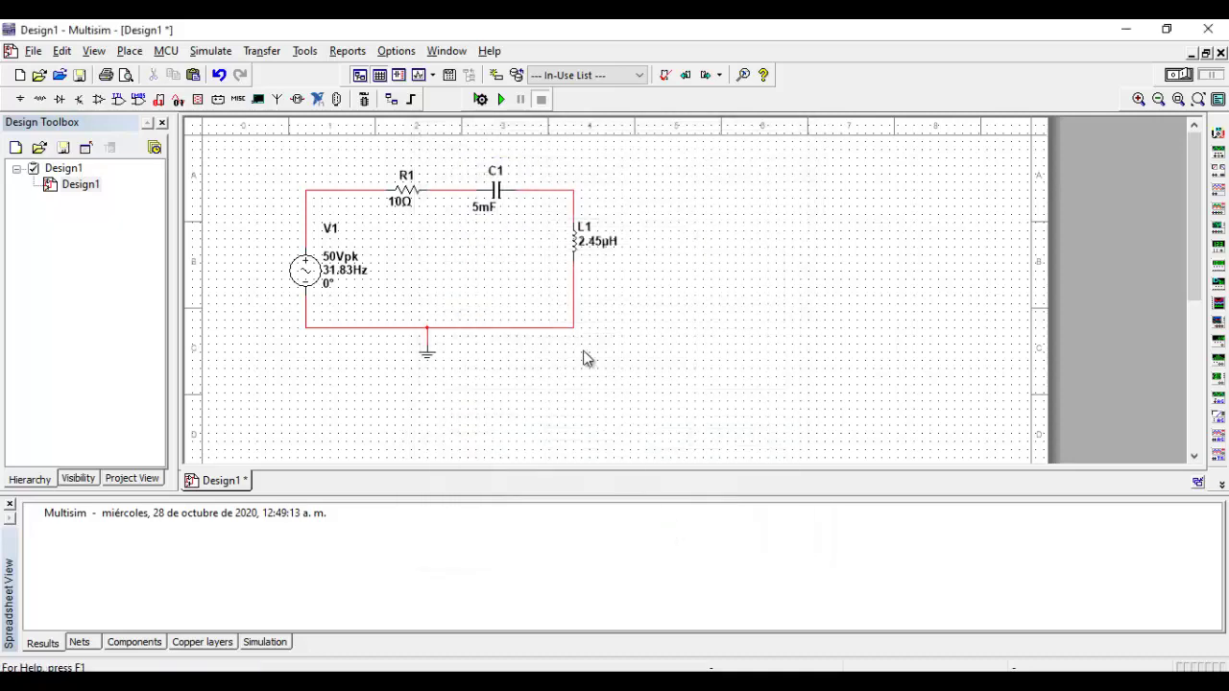
Step: Set the inductance of L1 to 20 mH and move L1 slightly down along its wire
{"action": "left_click", "coordinate": [587, 238]}
{"action": "double_click", "coordinate": [586, 238]}
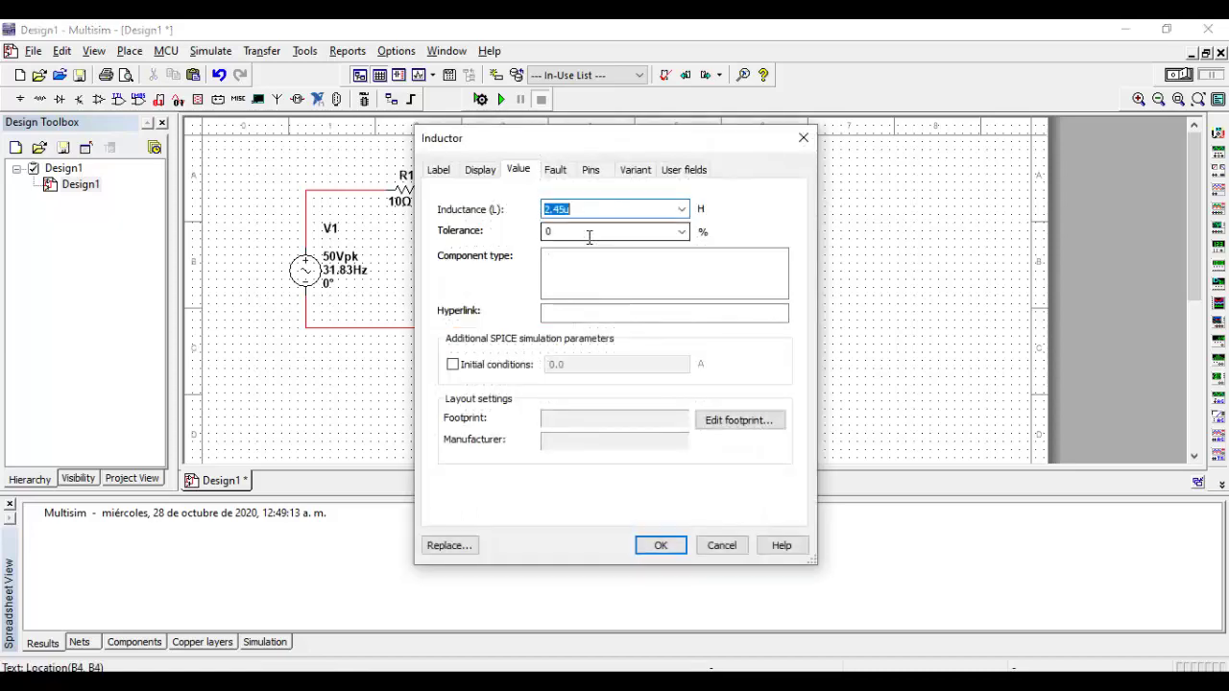
{"action": "key", "text": "BackSpace"}
{"action": "left_click", "coordinate": [660, 545]}
{"action": "left_click_drag", "start_coordinate": [579, 244], "coordinate": [576, 269]}
{"action": "left_click", "coordinate": [656, 286]}
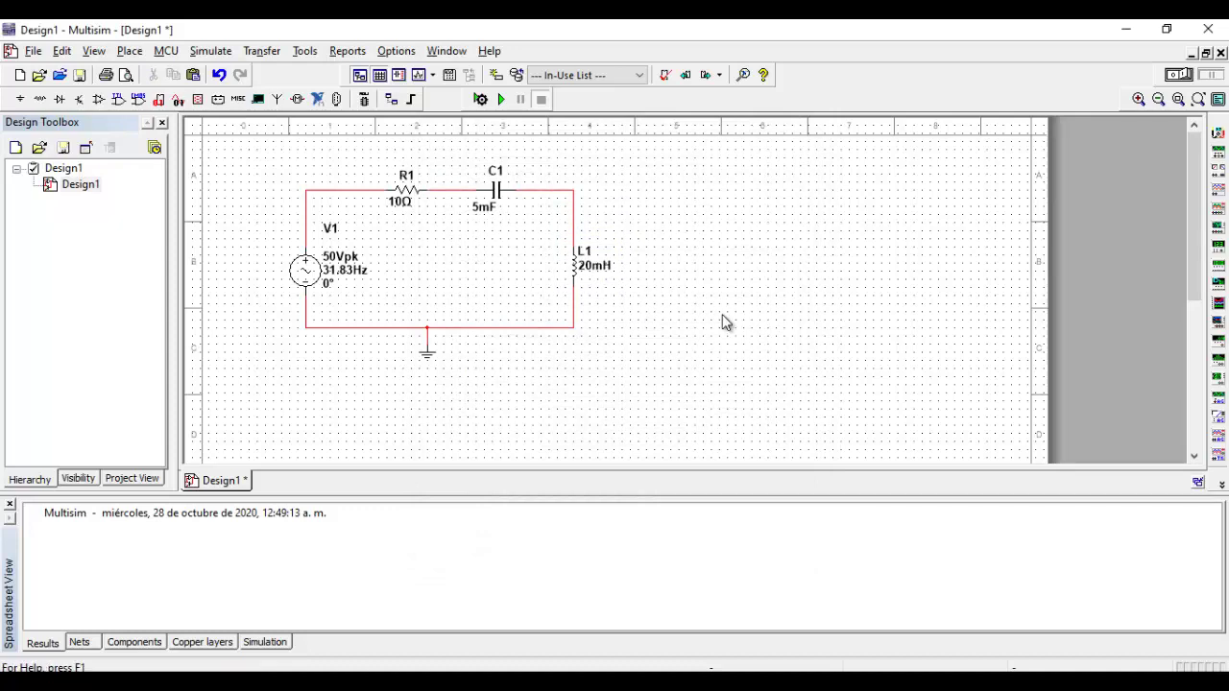
Step: Set up a single frequency AC analysis at 31.83 Hz with complex numbers in Magnitude/Phase format
{"action": "left_click", "coordinate": [212, 52]}
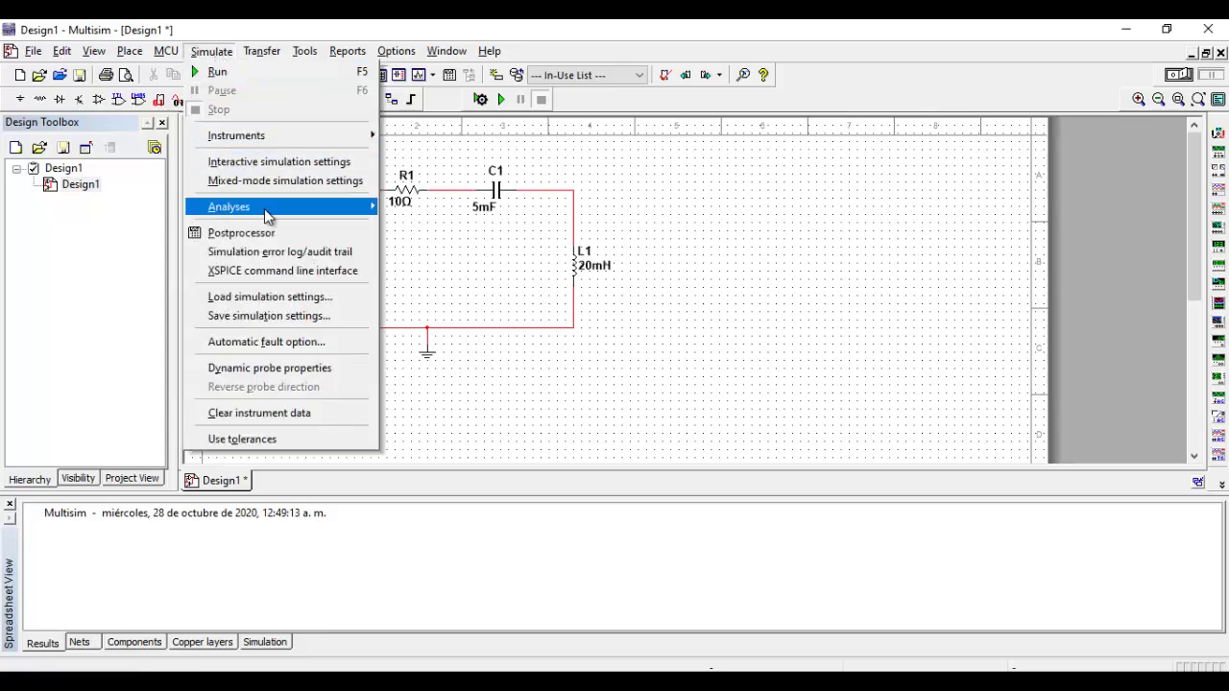
{"action": "mouse_move", "coordinate": [269, 209]}
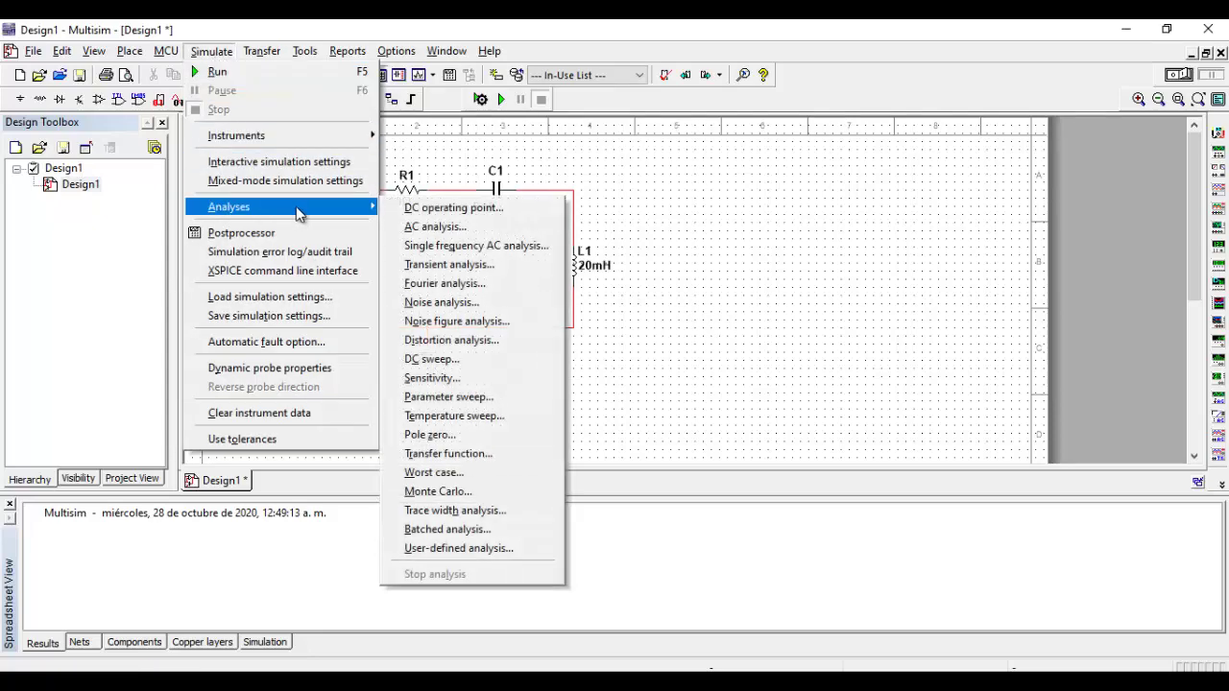
{"action": "left_click", "coordinate": [485, 248]}
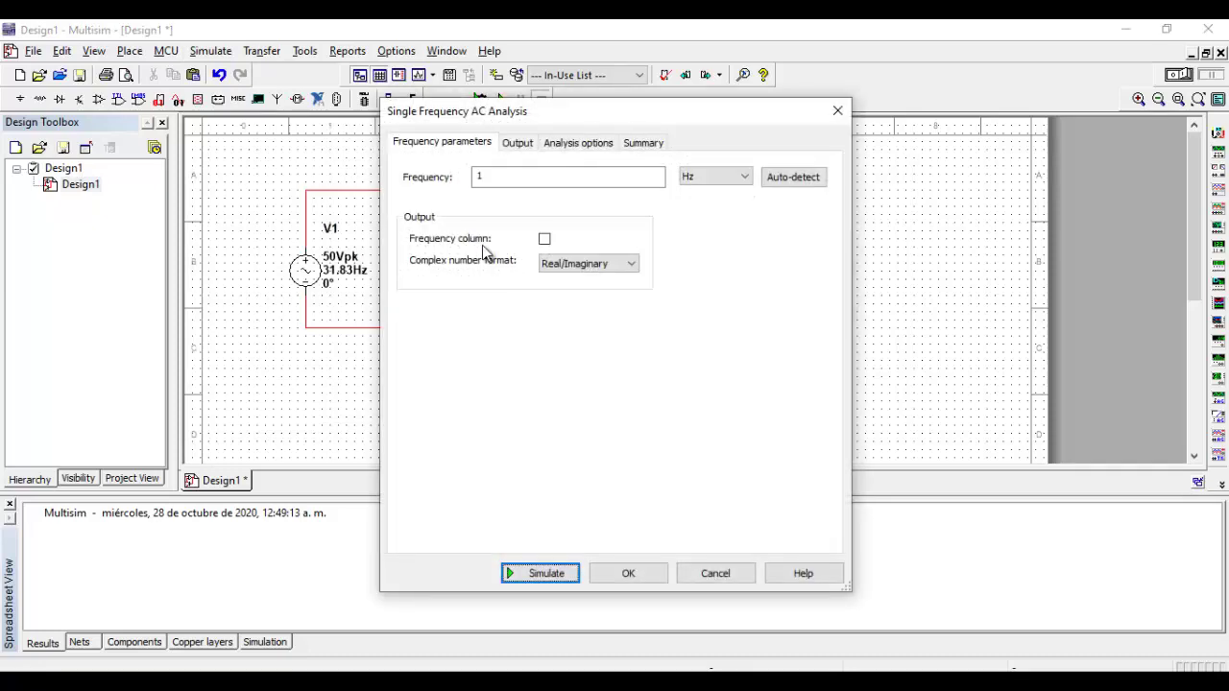
{"action": "left_click_drag", "start_coordinate": [521, 178], "coordinate": [477, 180]}
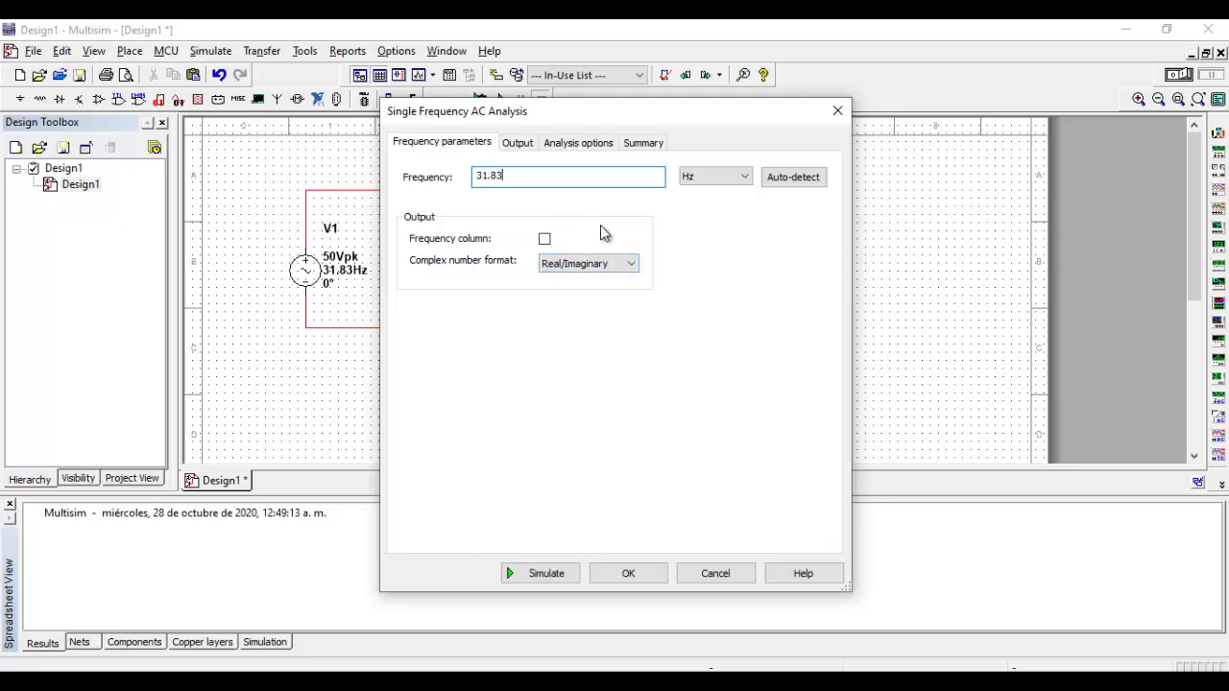
{"action": "left_click", "coordinate": [620, 263]}
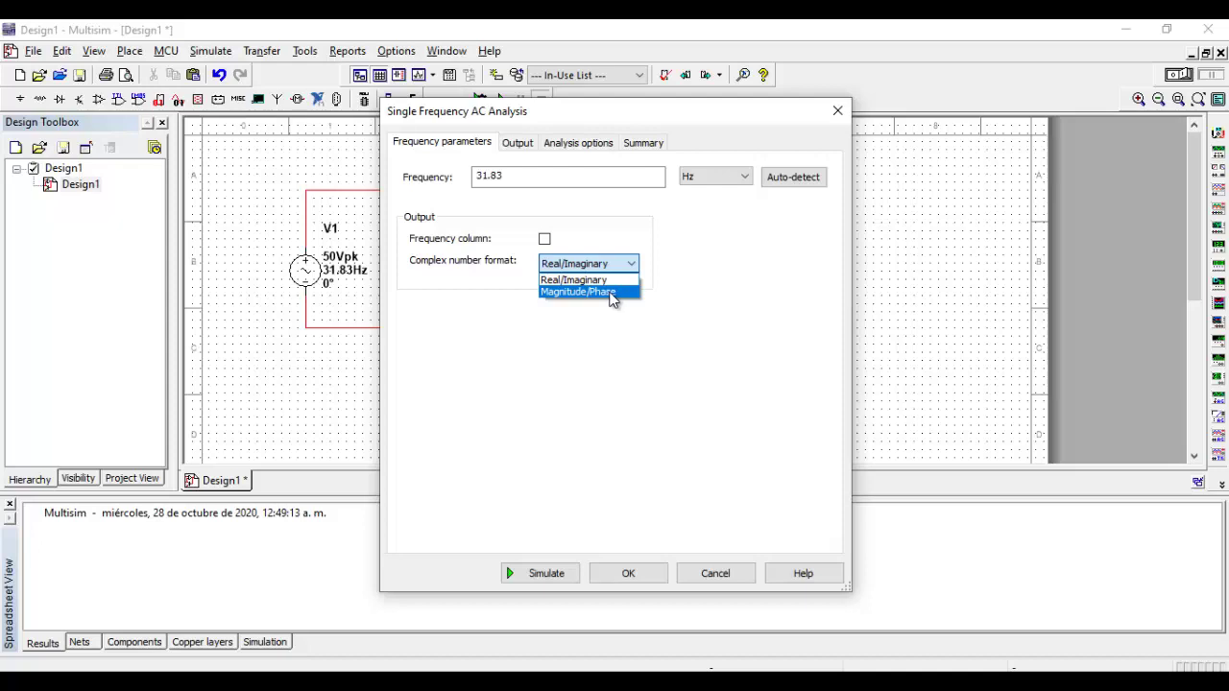
{"action": "left_click", "coordinate": [610, 294]}
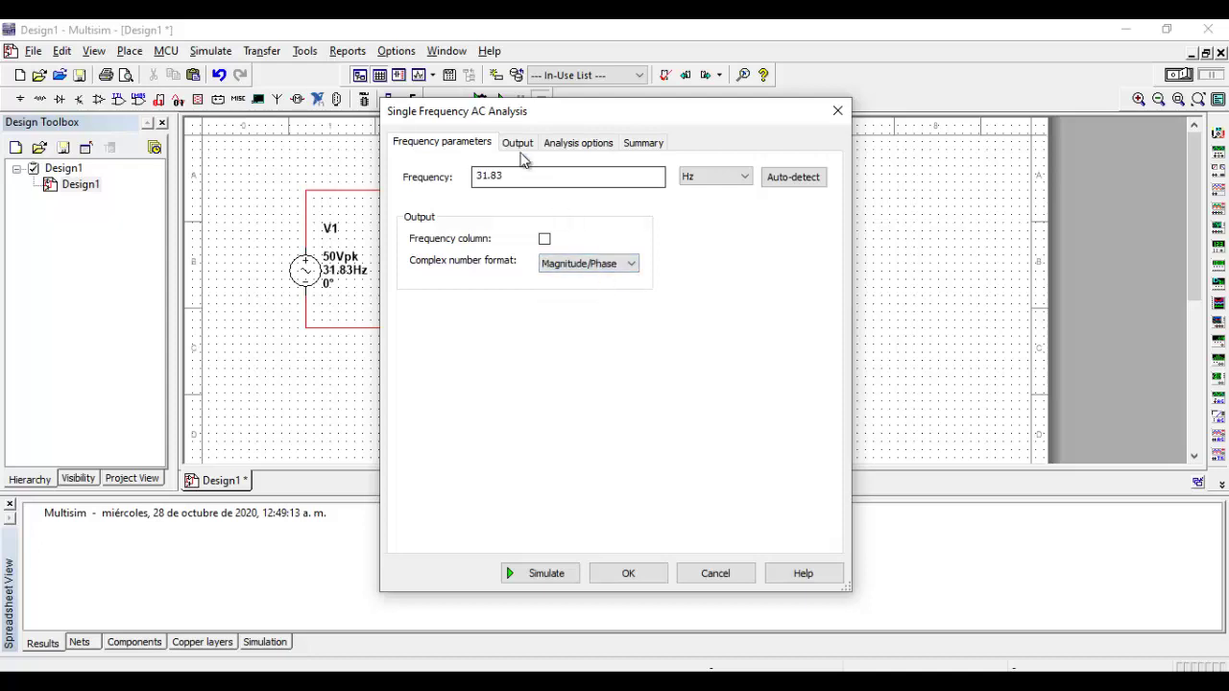
Step: Add the currents I(C1), I(L1) and I(R1) as analysis outputs and run the simulation
{"action": "left_click", "coordinate": [511, 144]}
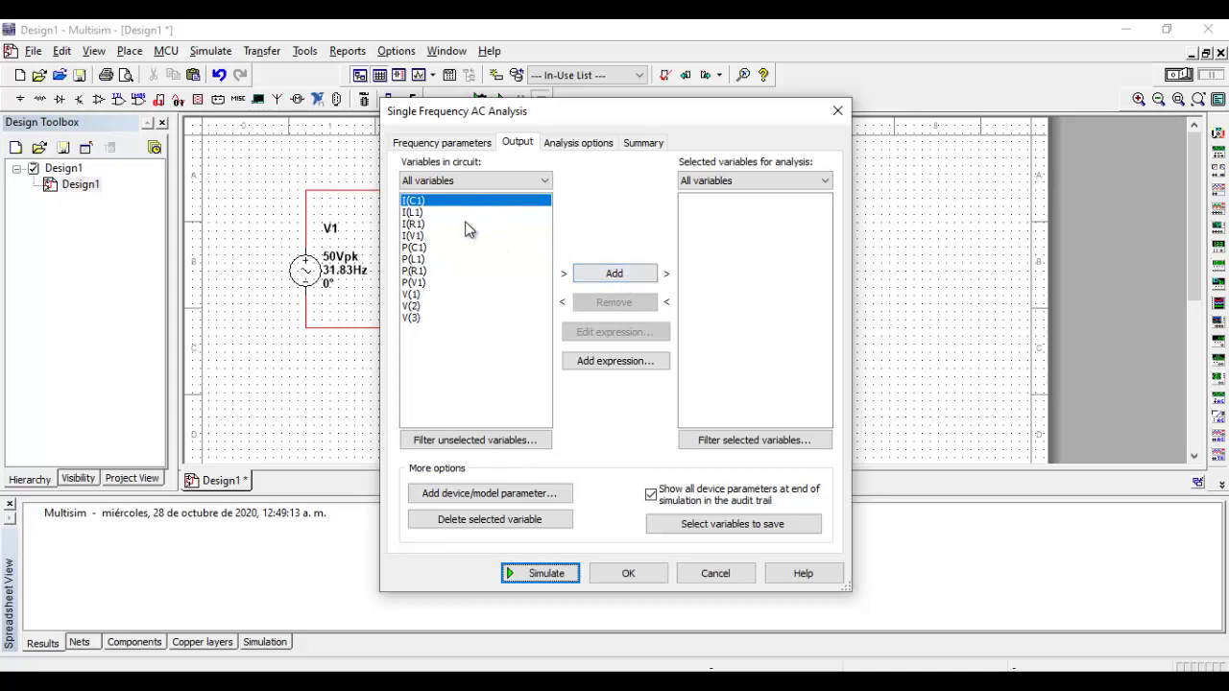
{"action": "left_click", "coordinate": [607, 279]}
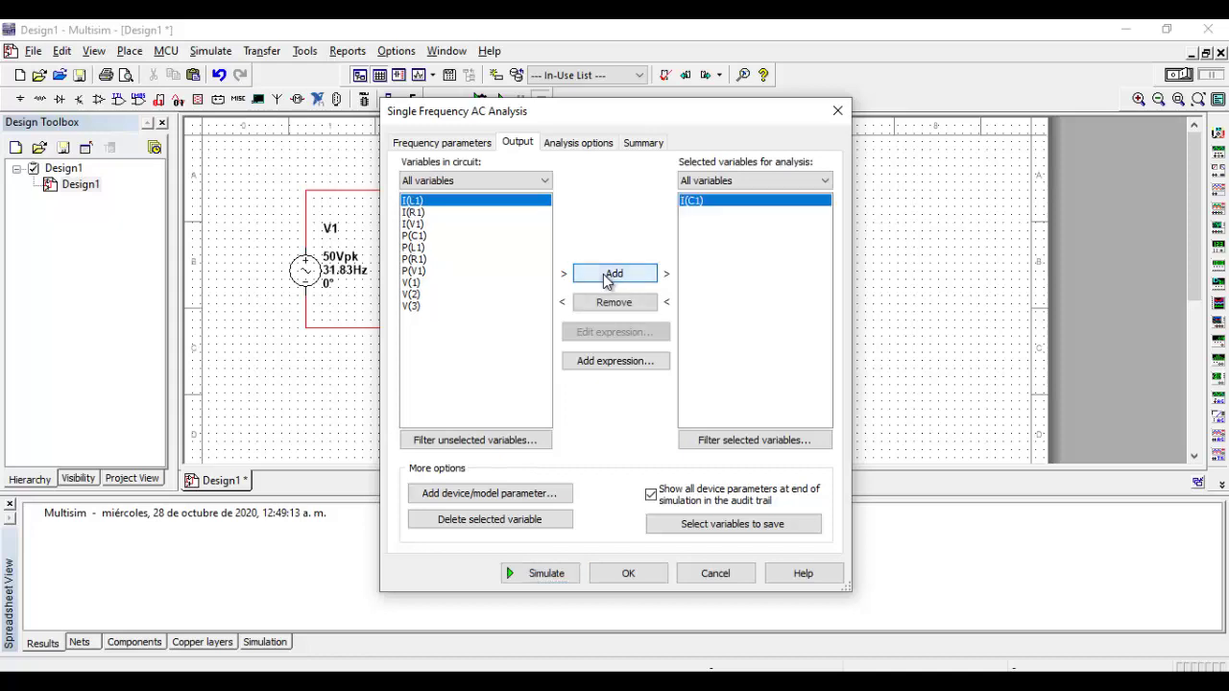
{"action": "left_click", "coordinate": [606, 278]}
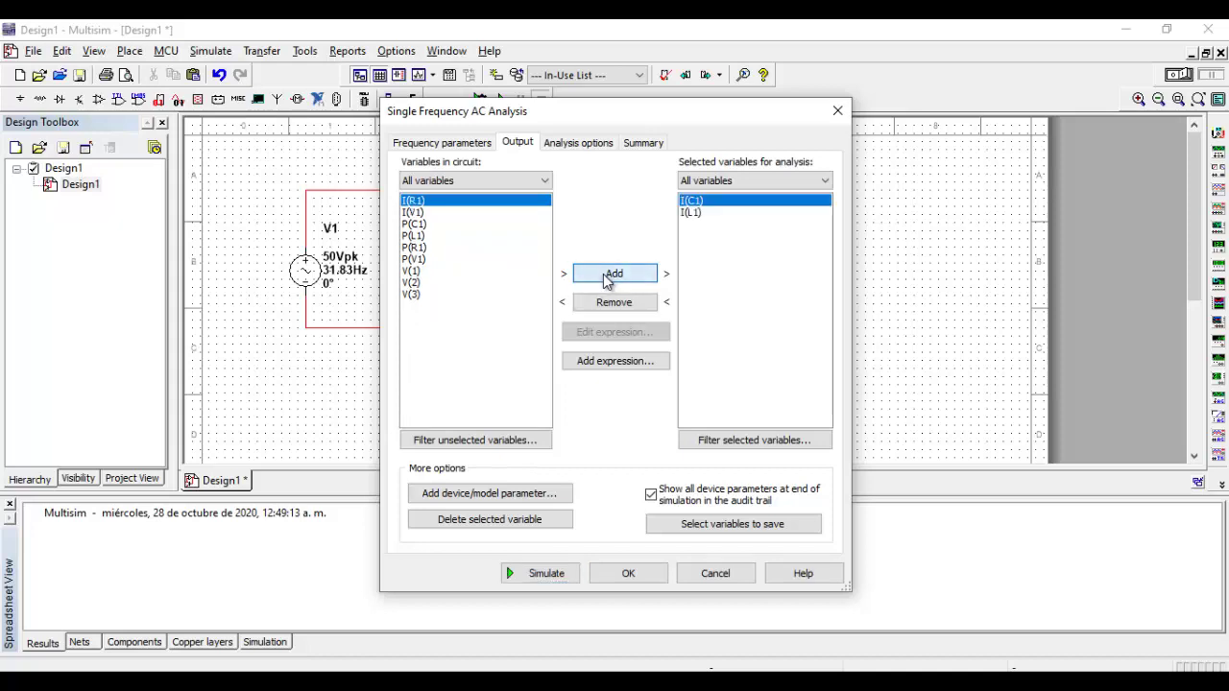
{"action": "left_click", "coordinate": [605, 278]}
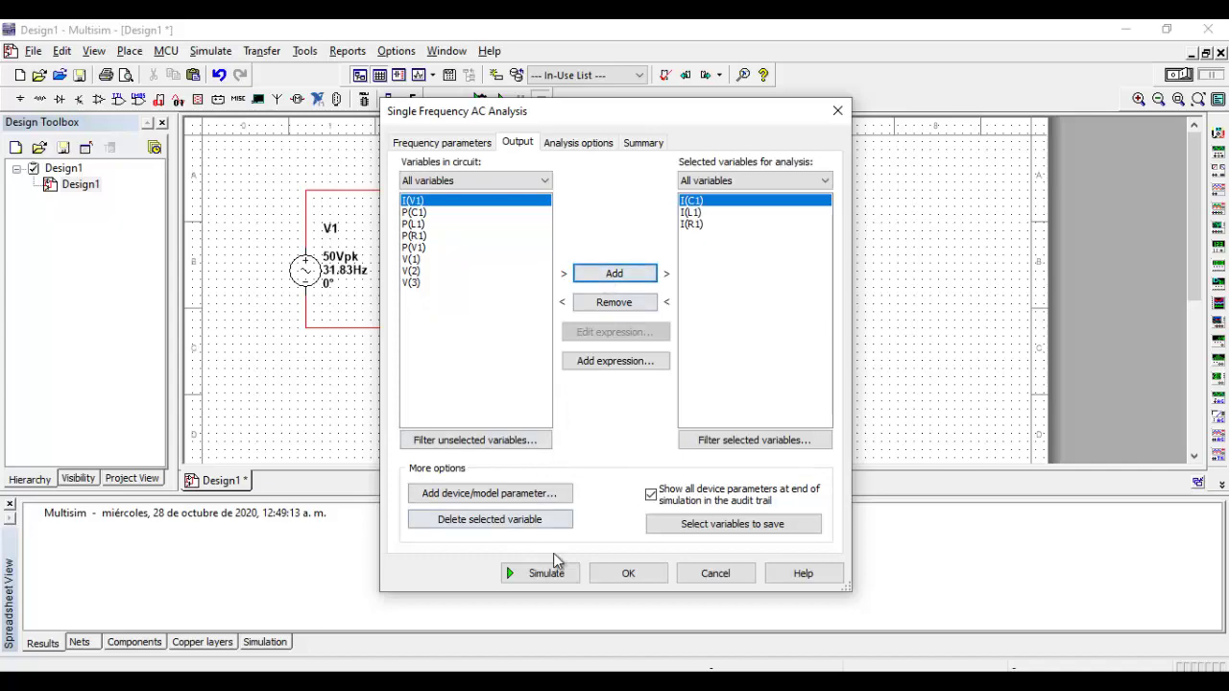
{"action": "left_click", "coordinate": [546, 573]}
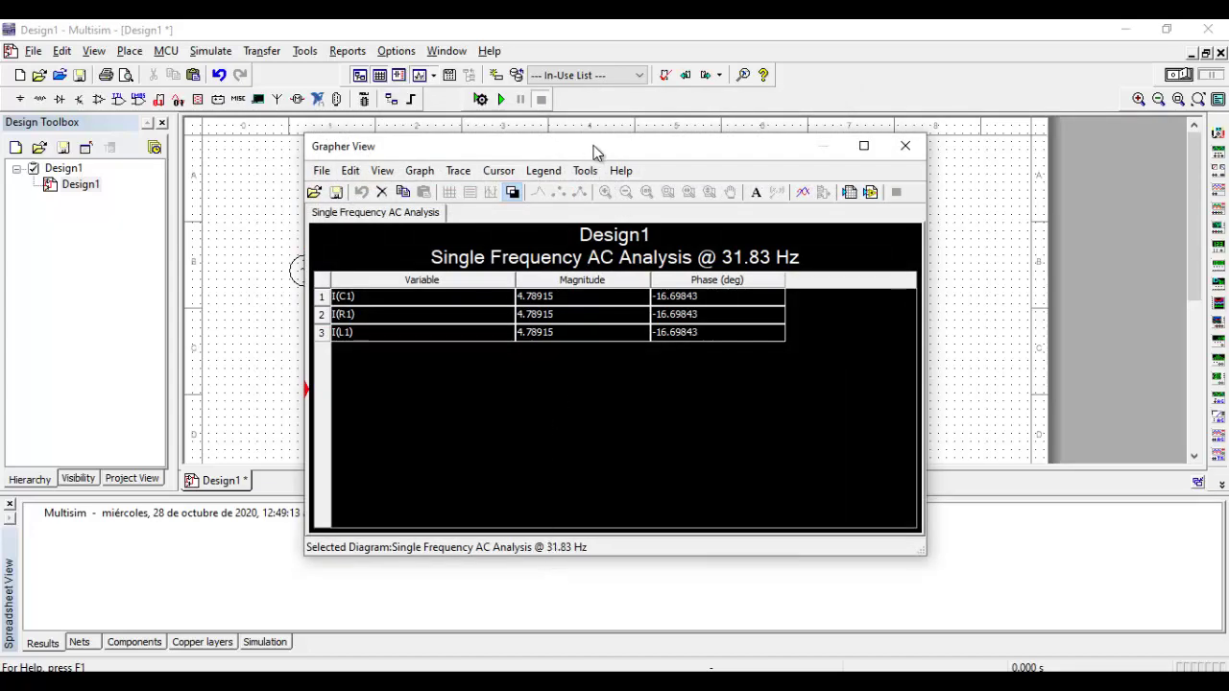
Step: Move and narrow the Grapher View results window so that it sits beside the circuit
{"action": "left_click_drag", "start_coordinate": [595, 145], "coordinate": [906, 101]}
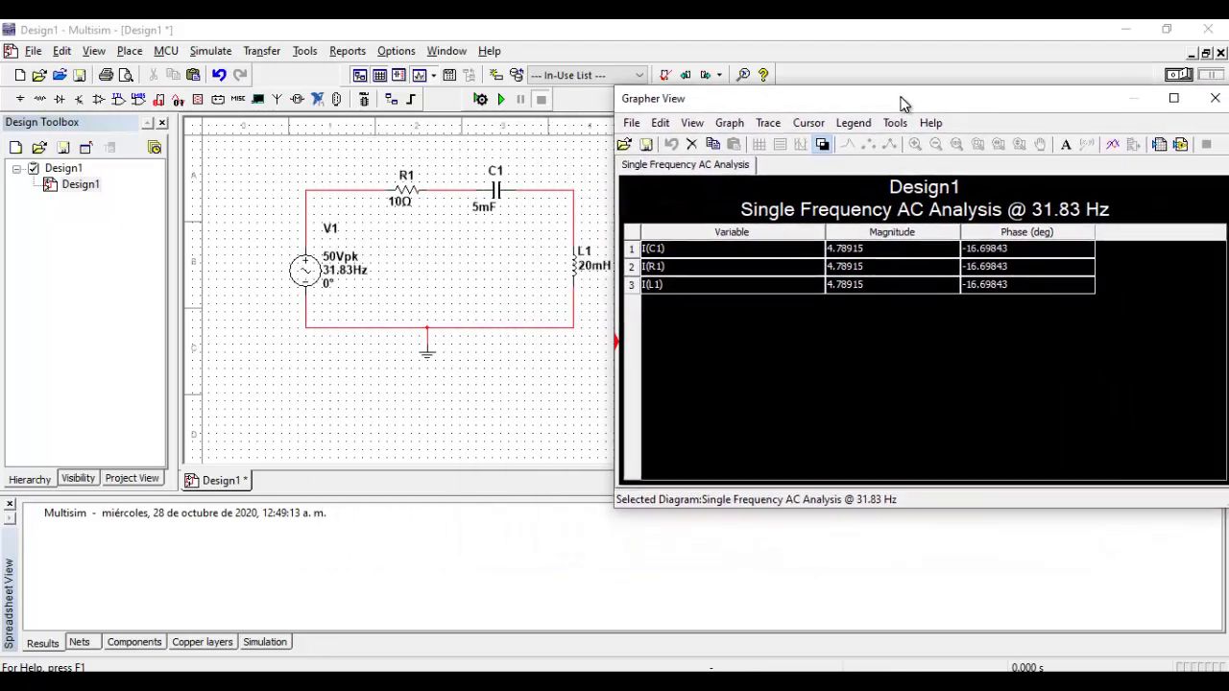
{"action": "left_click_drag", "start_coordinate": [615, 306], "coordinate": [753, 305]}
{"action": "left_click_drag", "start_coordinate": [965, 106], "coordinate": [845, 79]}
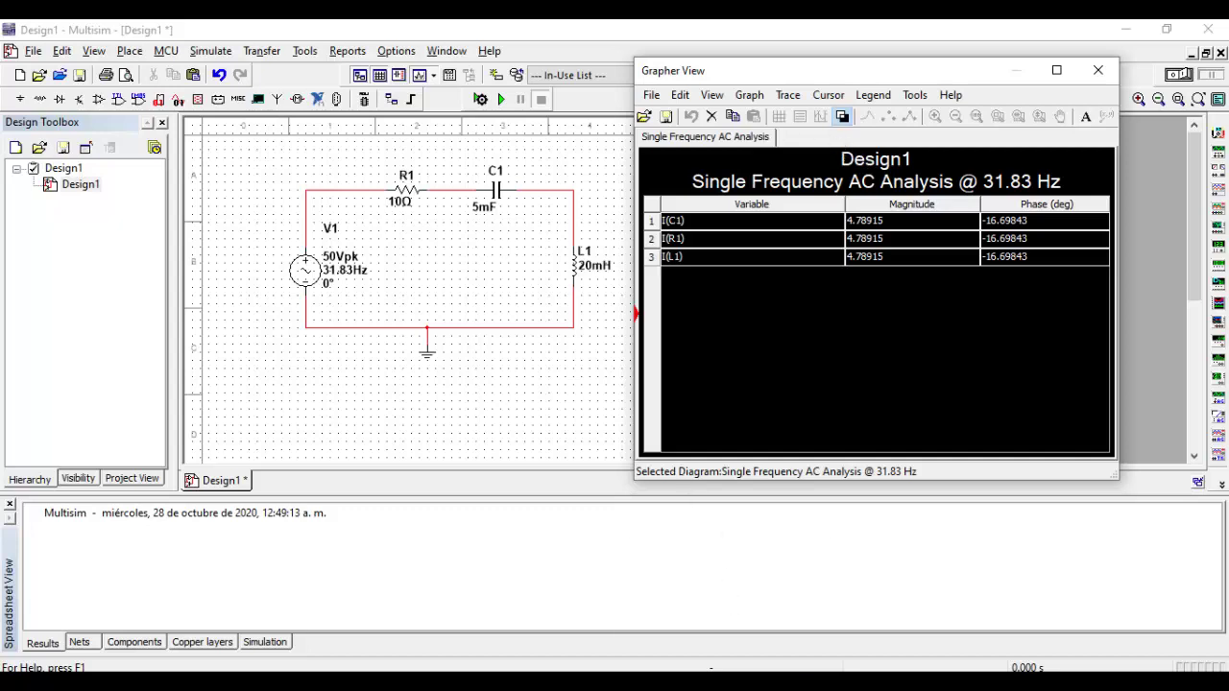
Step: Switch to the Ejercicios PDF in the browser, examine the handwritten total current calculation, and return to Multisim
{"action": "left_click", "coordinate": [756, 615]}
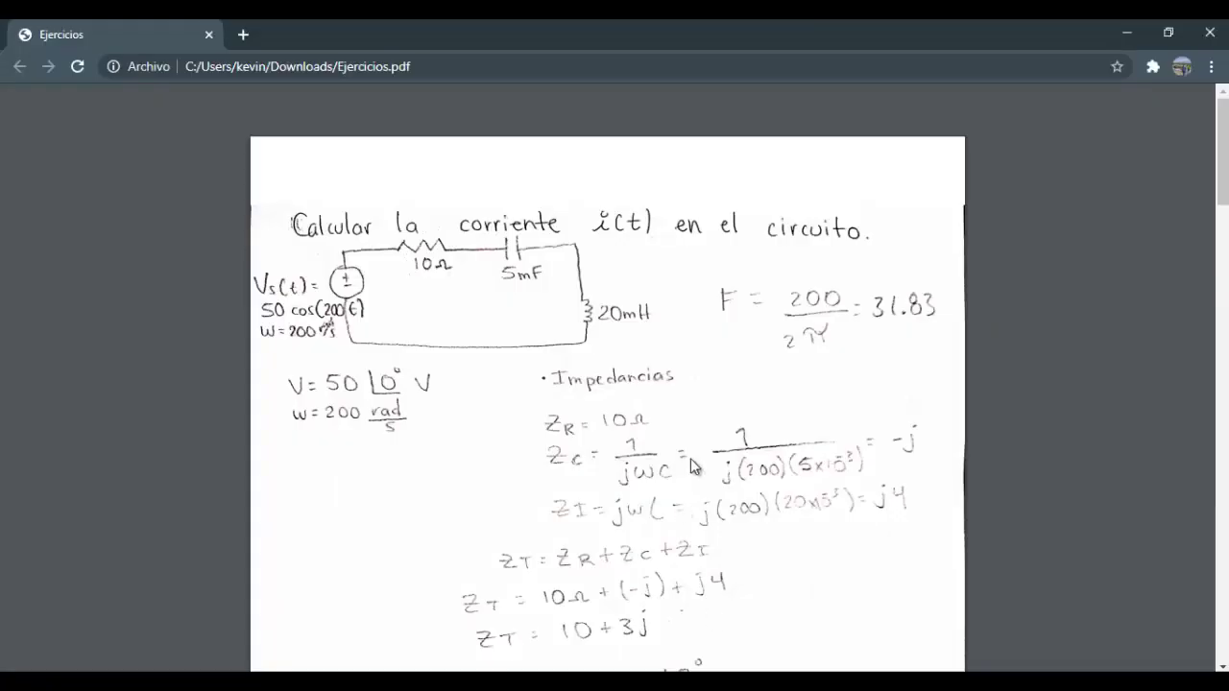
{"action": "scroll", "coordinate": [695, 468], "scroll_direction": "down", "scroll_amount": 3}
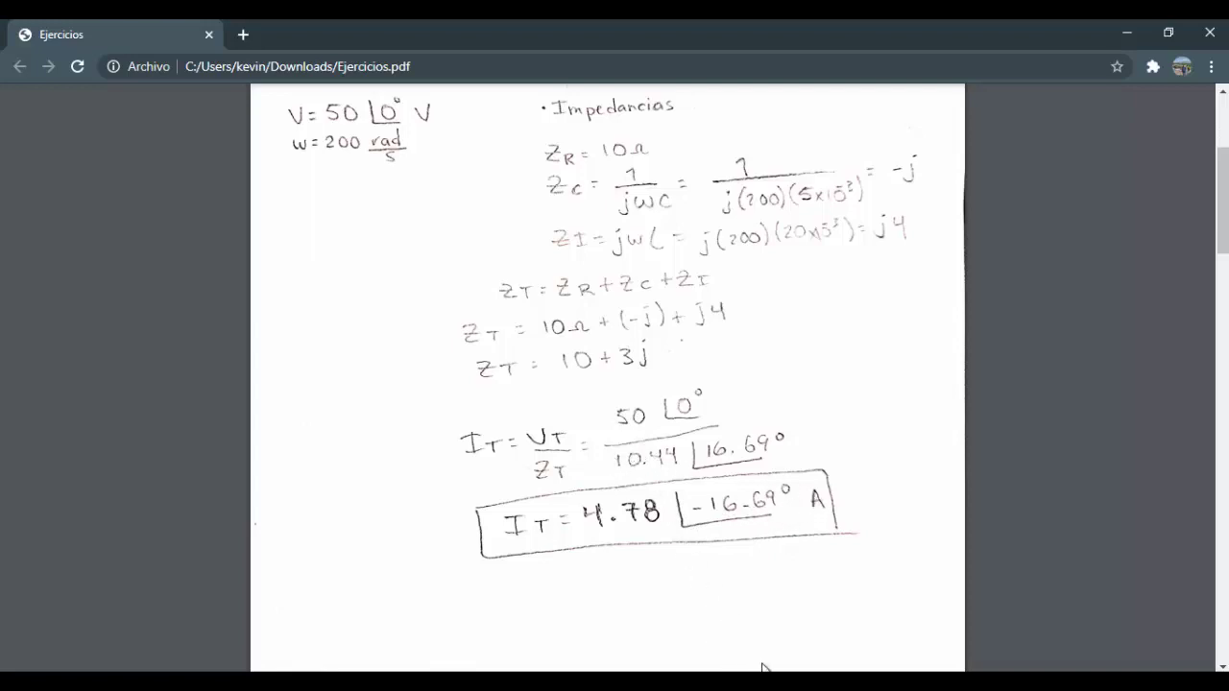
{"action": "key", "text": "alt+Tab"}
{"action": "scroll", "coordinate": [589, 313], "scroll_direction": "up", "scroll_amount": 1}
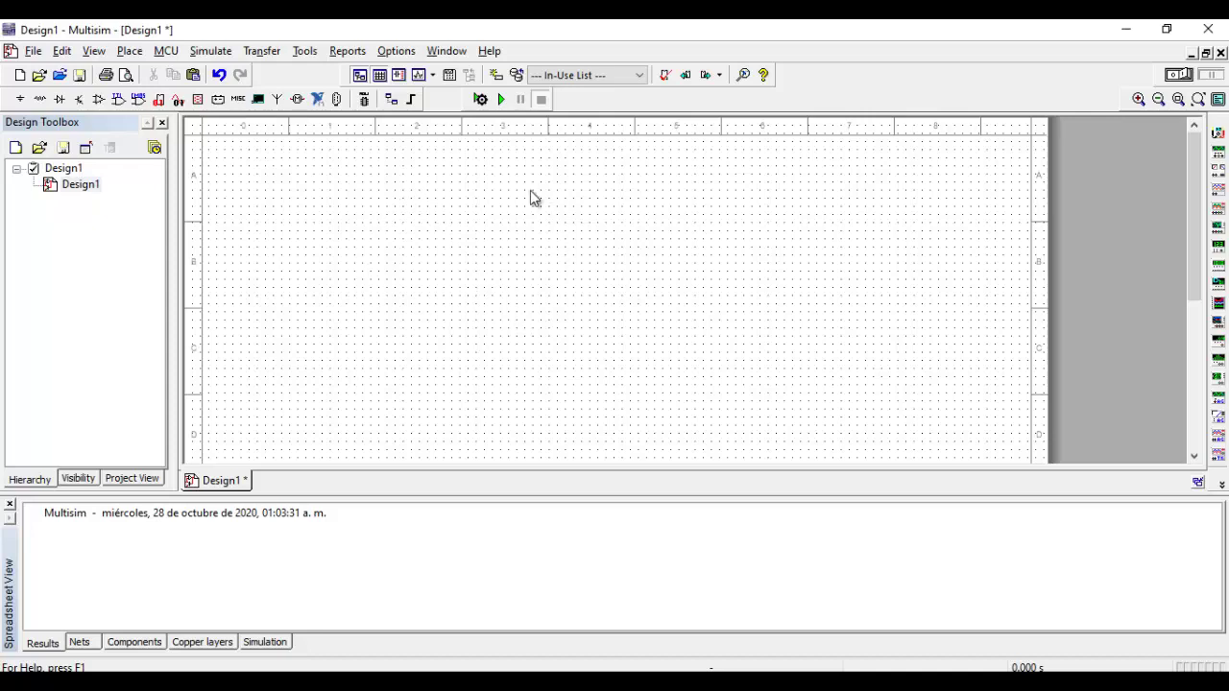
Step: Place an AC_VOLTAGE source from the signal voltage sources on the left side of the empty schematic
{"action": "right_click", "coordinate": [481, 179]}
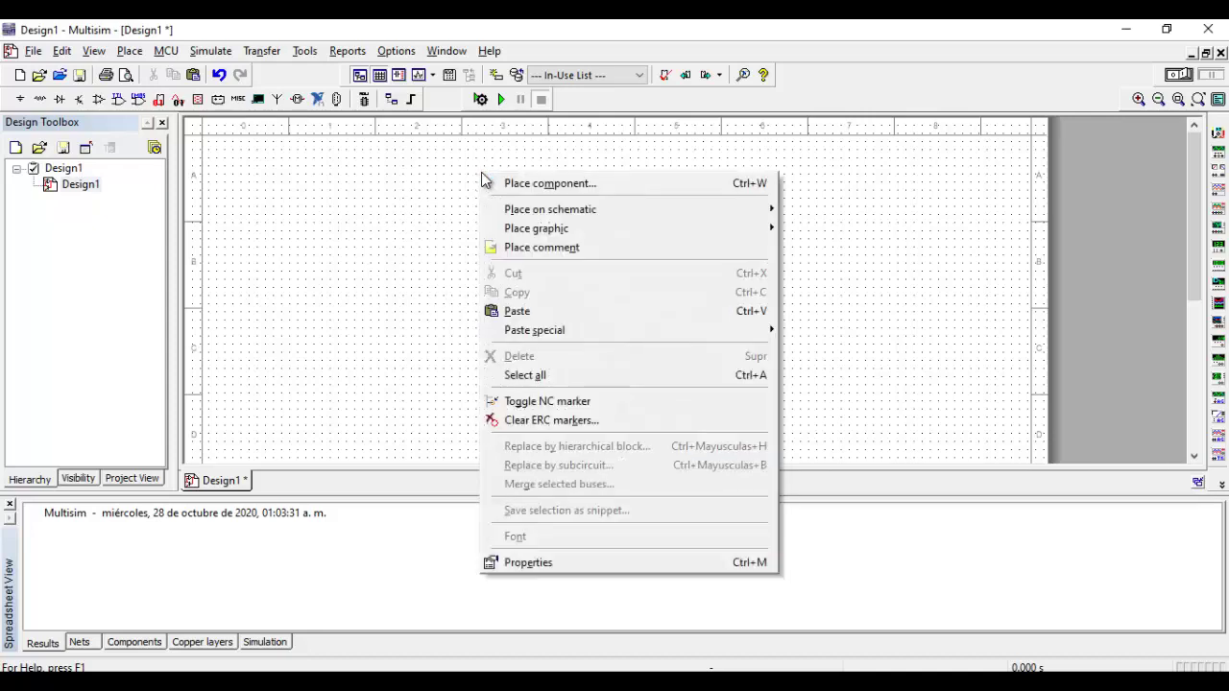
{"action": "left_click", "coordinate": [550, 183]}
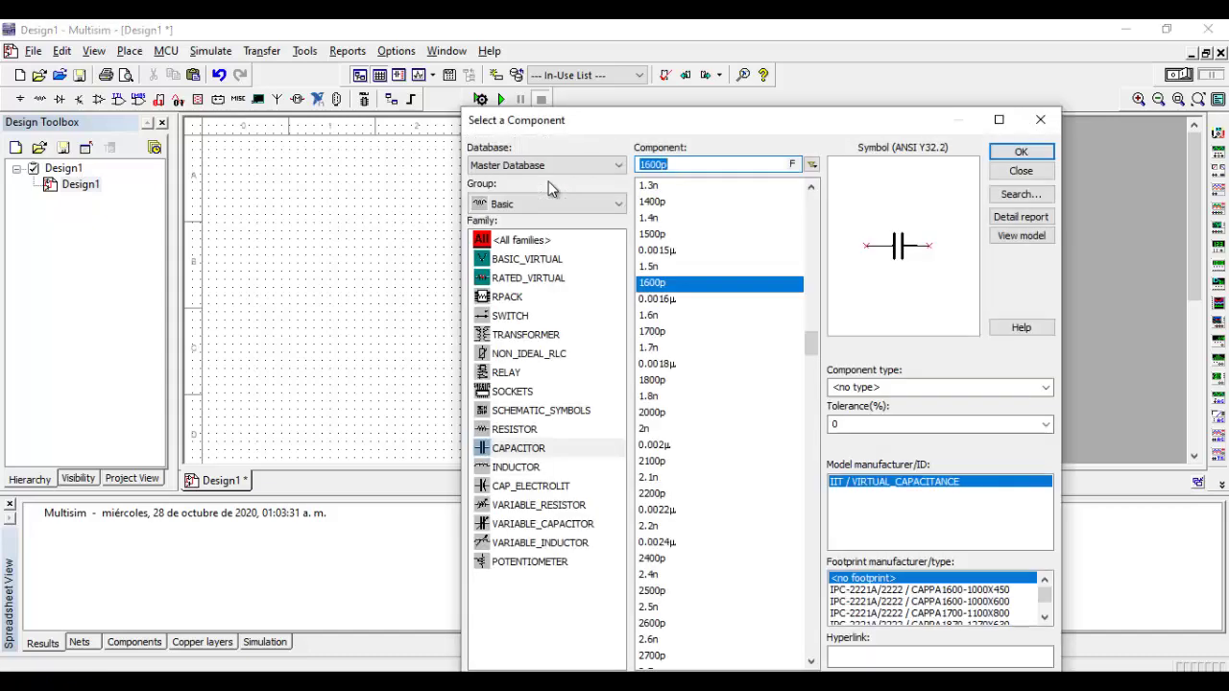
{"action": "left_click", "coordinate": [543, 204]}
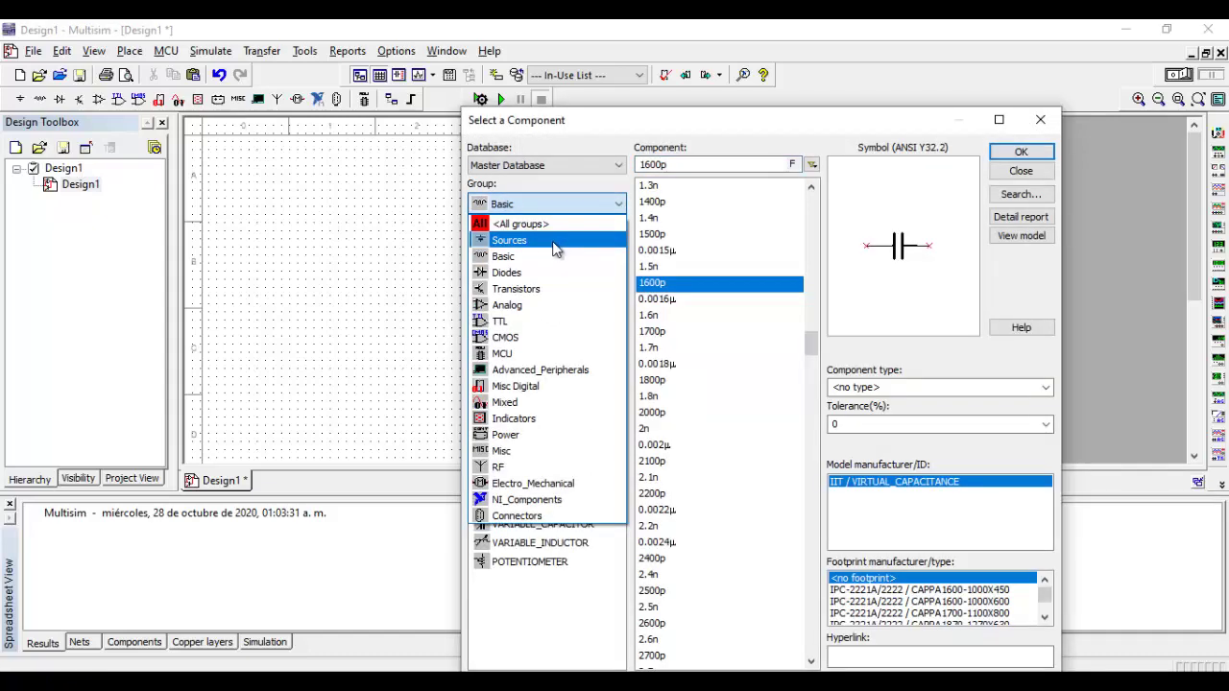
{"action": "left_click", "coordinate": [549, 242]}
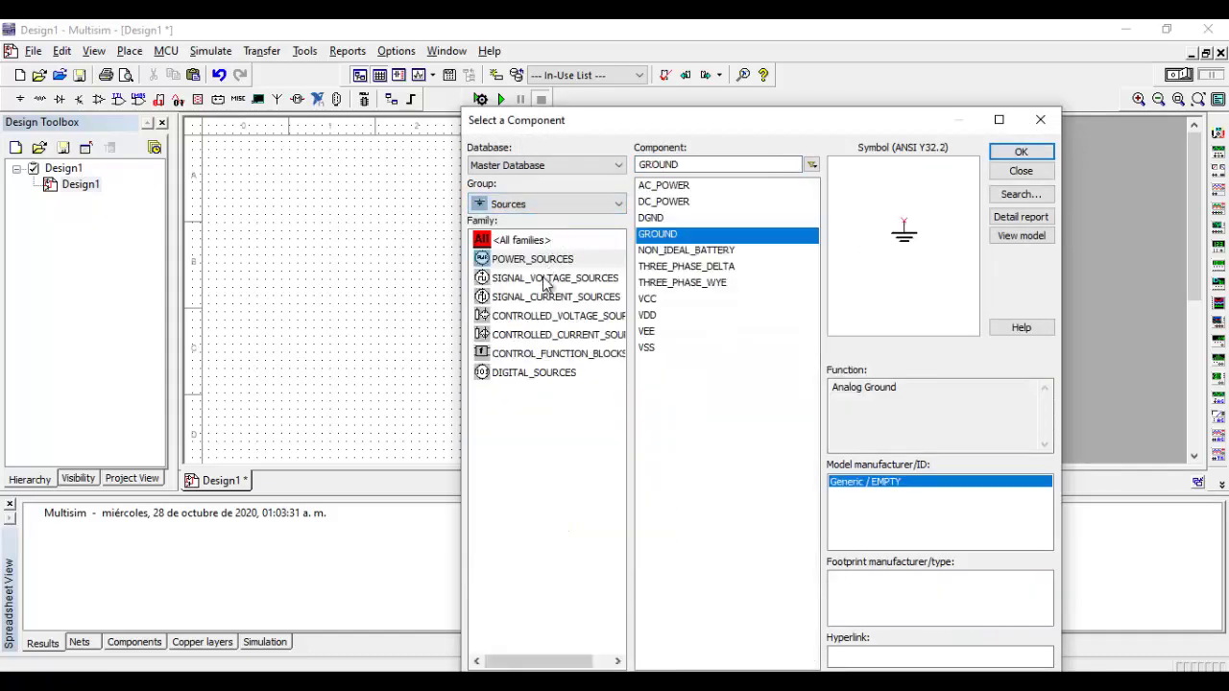
{"action": "left_click", "coordinate": [544, 280]}
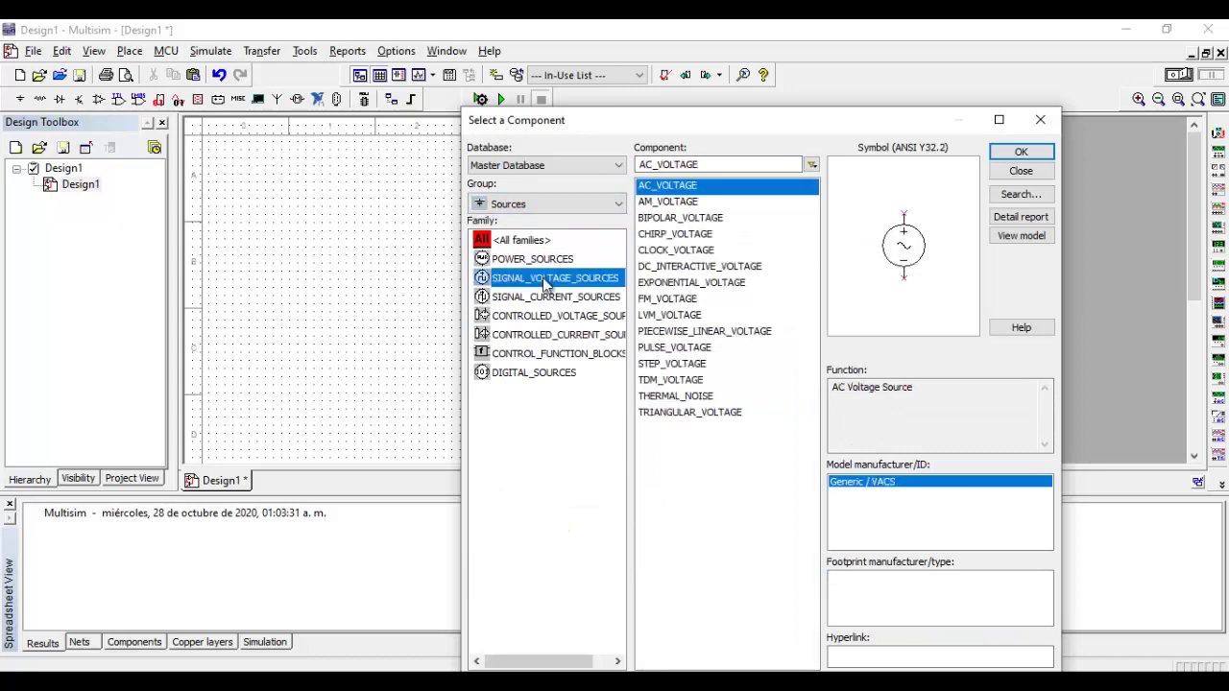
{"action": "left_click", "coordinate": [669, 186]}
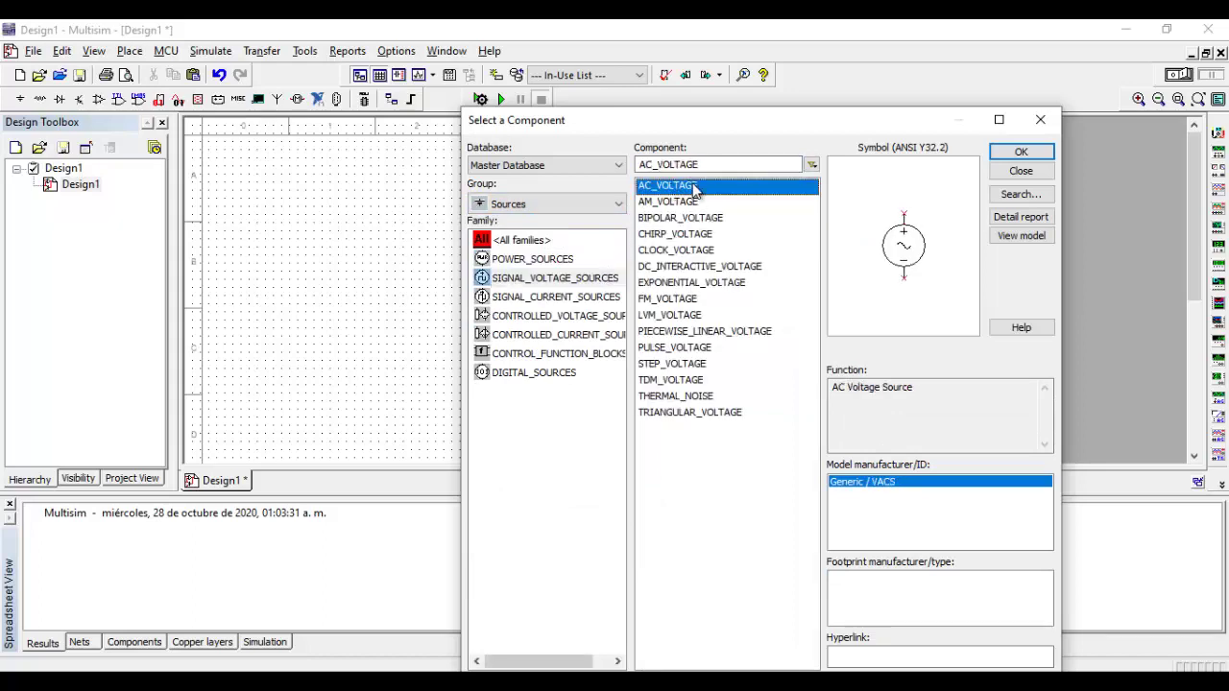
{"action": "left_click", "coordinate": [1020, 154]}
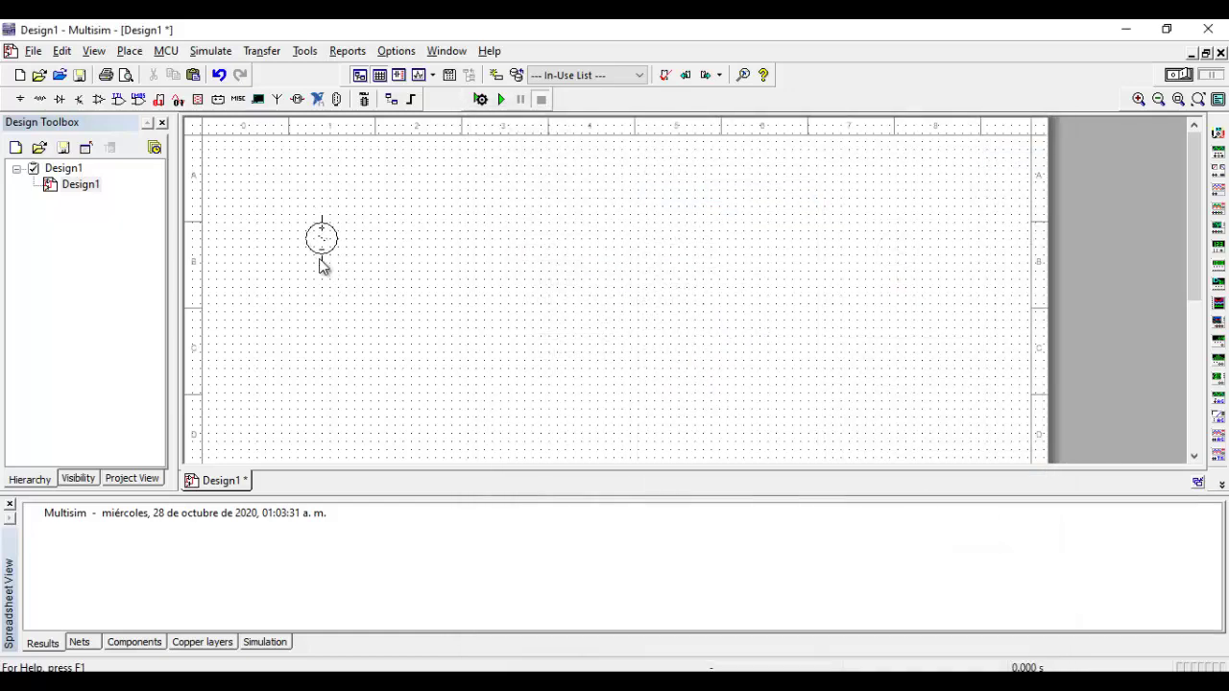
{"action": "left_click", "coordinate": [281, 302]}
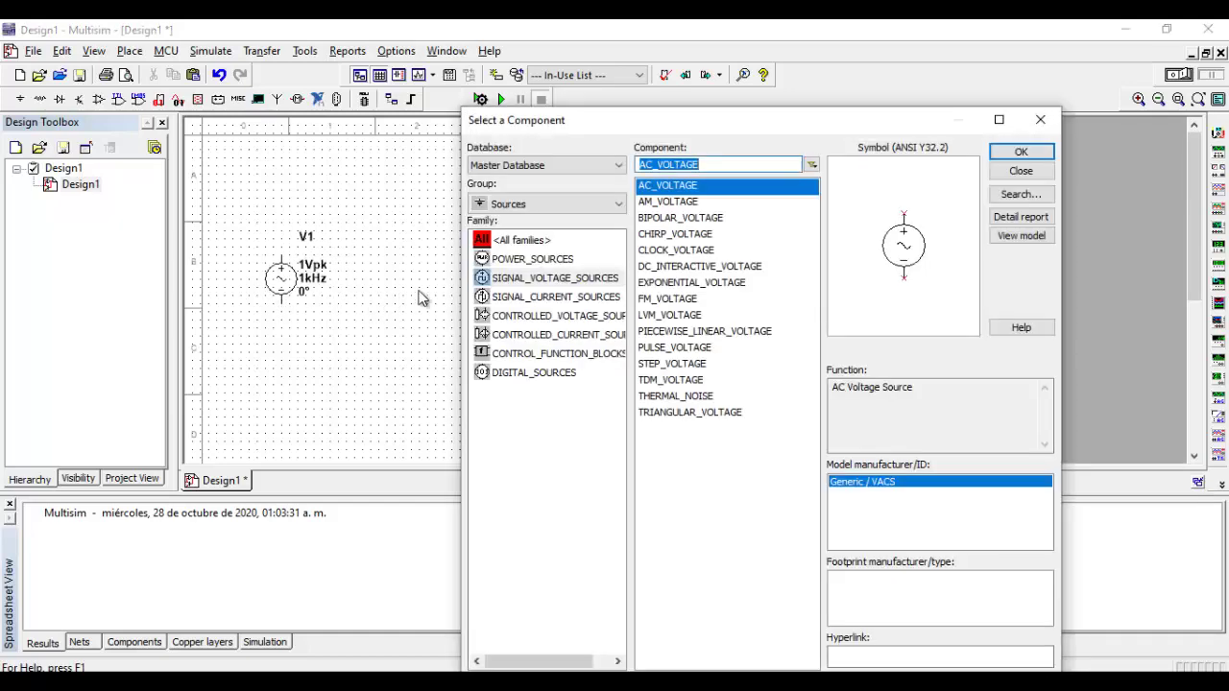
Step: Place a GROUND from the power sources to the lower right of source V1
{"action": "left_click", "coordinate": [527, 260]}
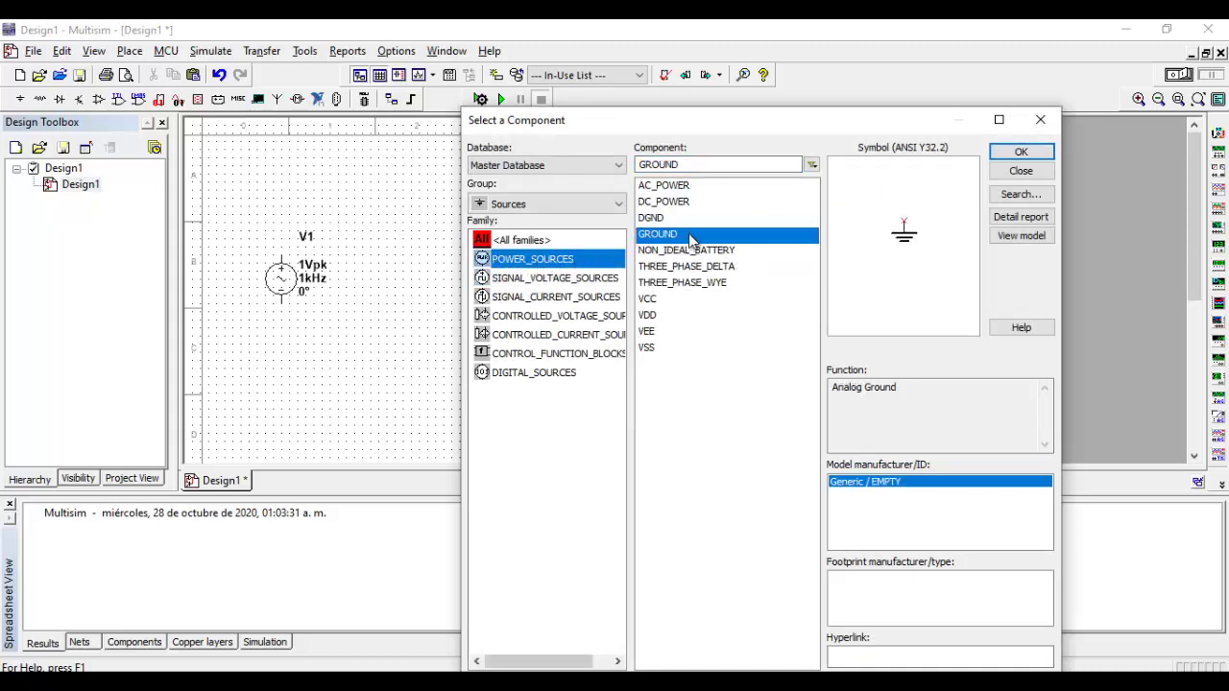
{"action": "left_click", "coordinate": [1018, 154]}
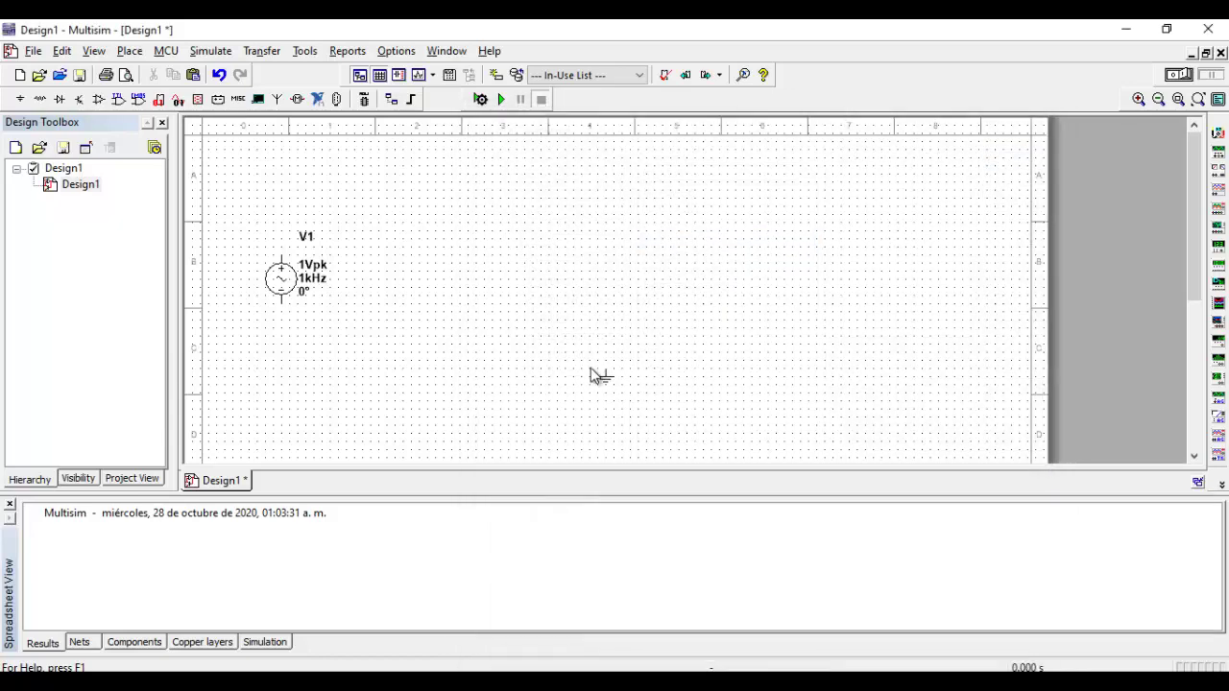
{"action": "left_click", "coordinate": [411, 324]}
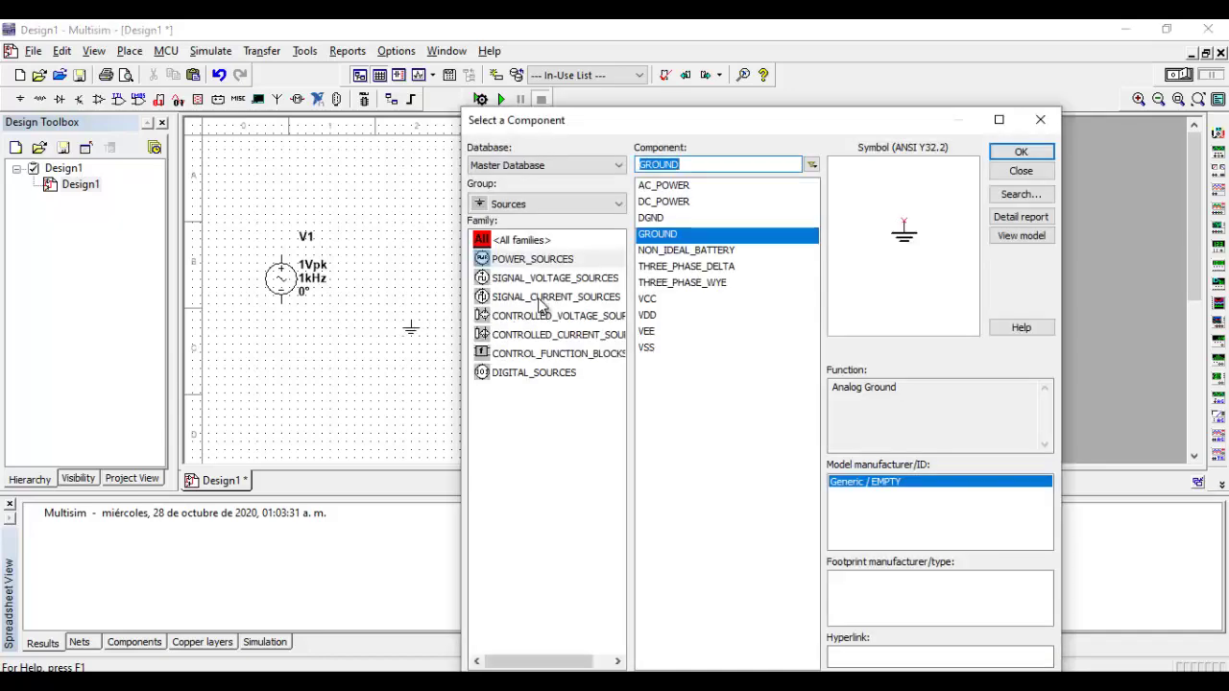
Step: Place a 0.043 Ω resistor horizontally to the right of V1, above the ground symbol
{"action": "left_click", "coordinate": [509, 204]}
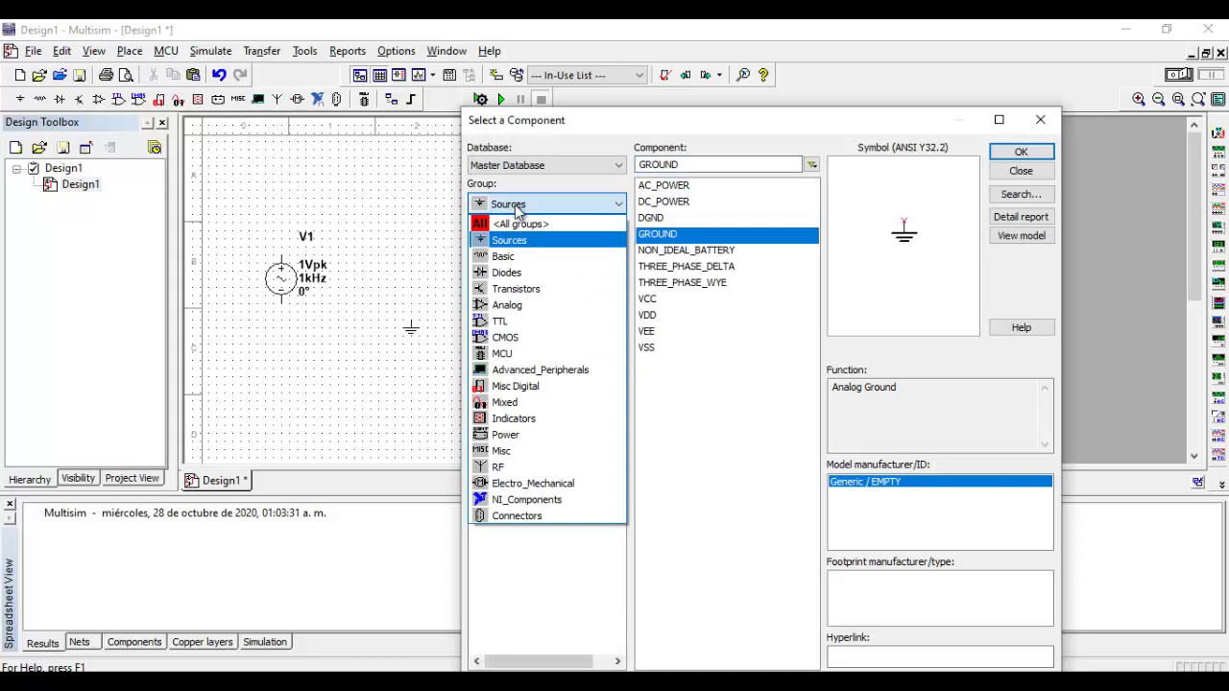
{"action": "left_click", "coordinate": [504, 256]}
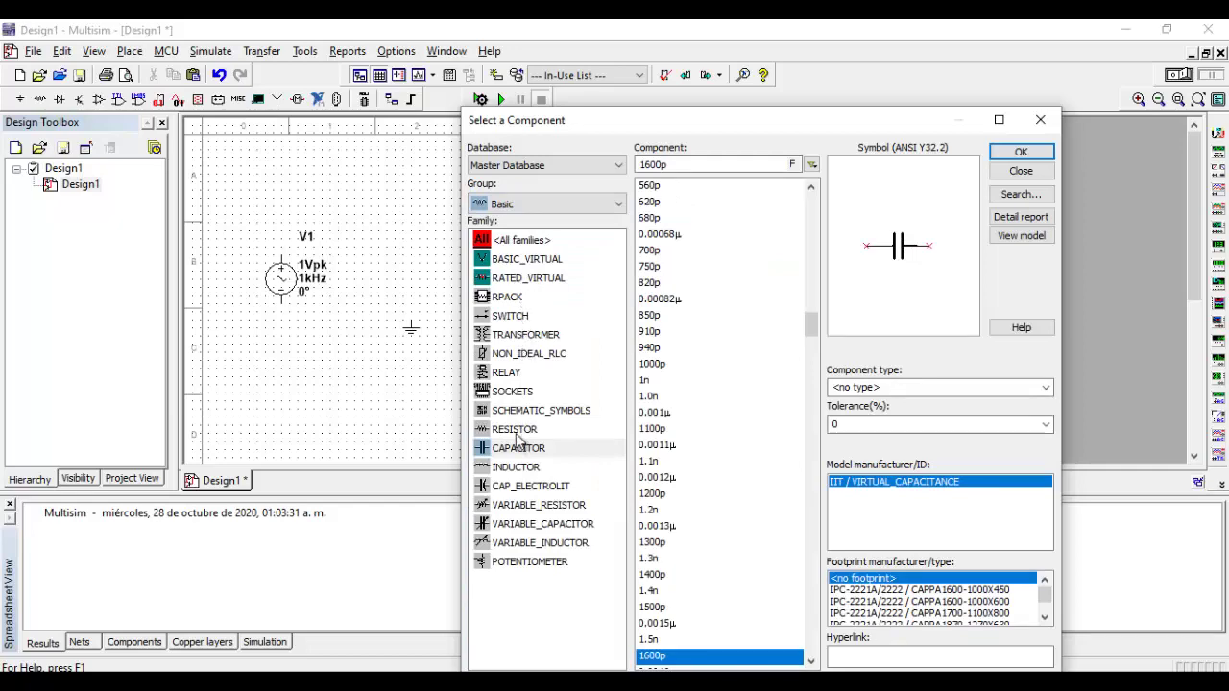
{"action": "left_click", "coordinate": [519, 430]}
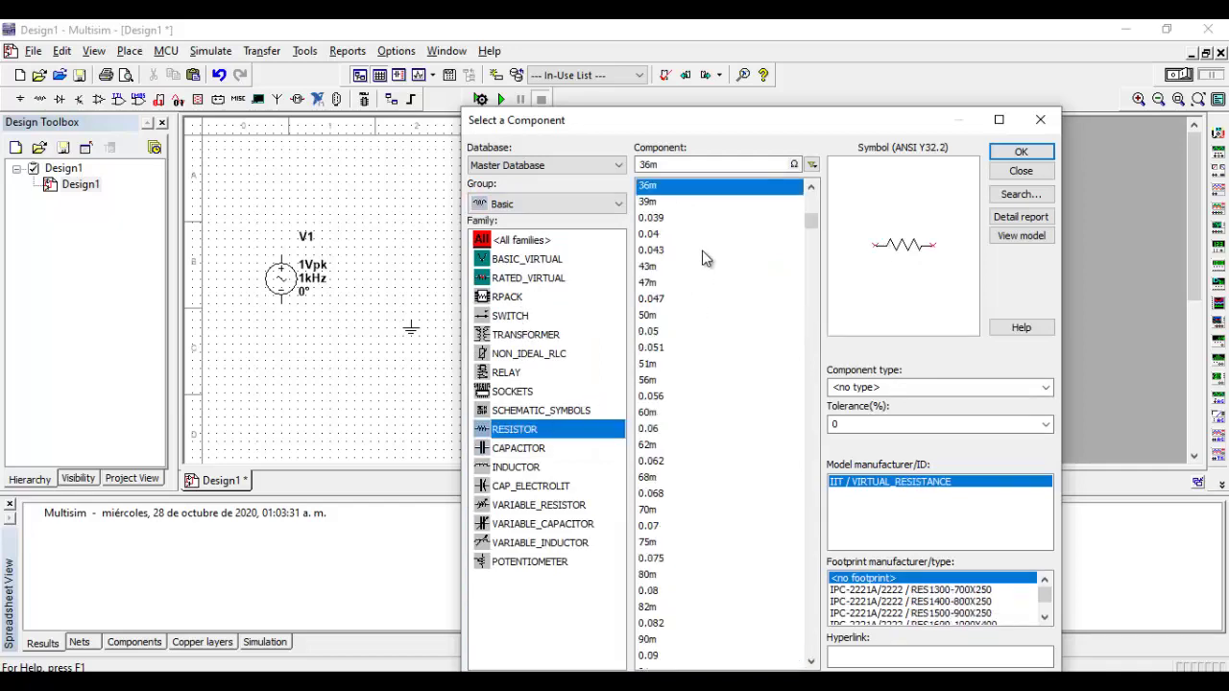
{"action": "left_click", "coordinate": [700, 248]}
{"action": "double_click", "coordinate": [700, 248]}
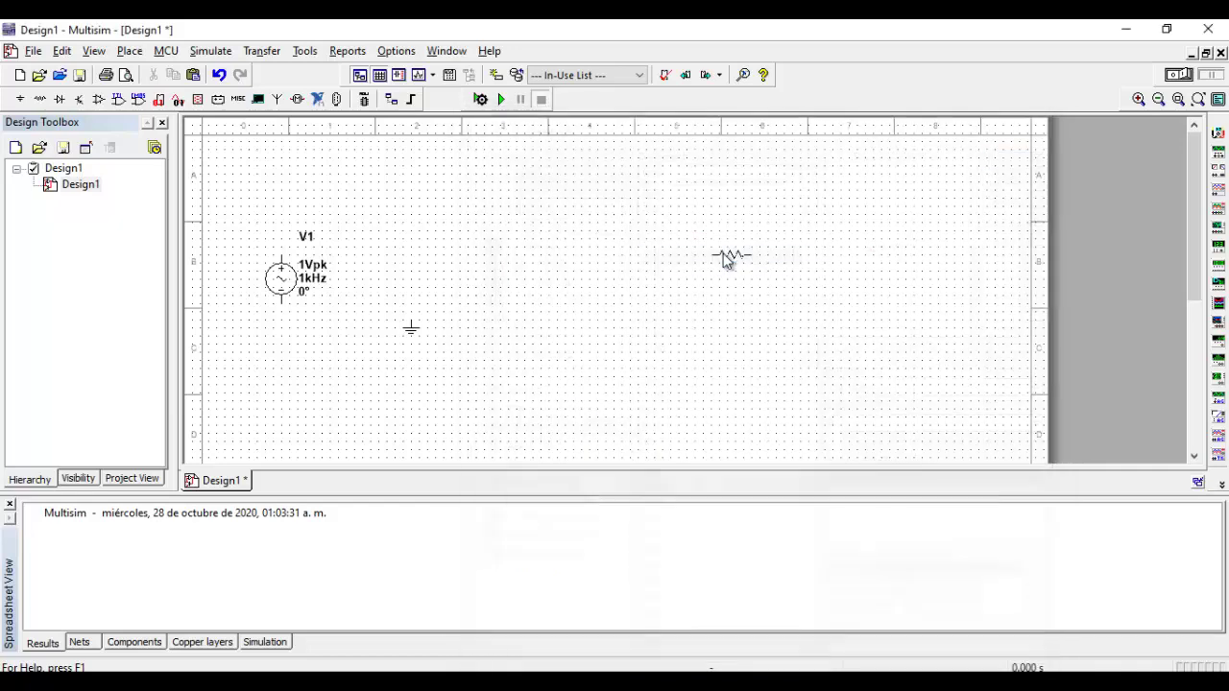
{"action": "left_click", "coordinate": [407, 265]}
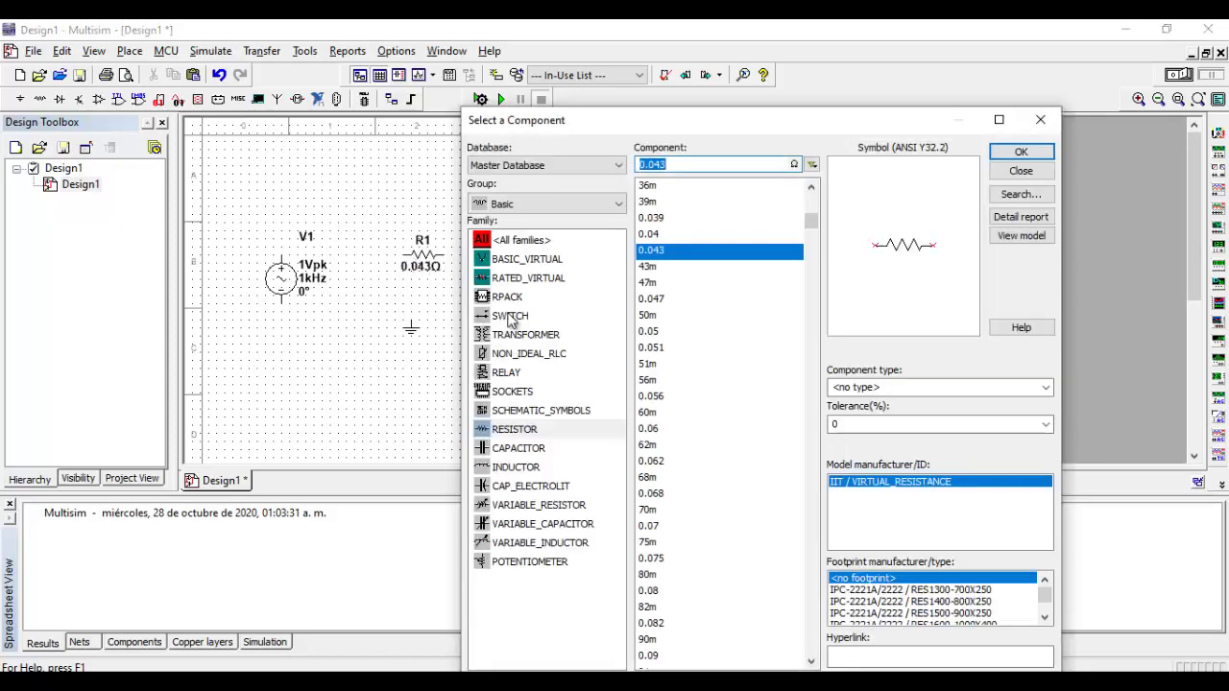
Step: Place a 1600 pF capacitor horizontally to the right of R1, aligned at the same height
{"action": "left_click", "coordinate": [527, 448]}
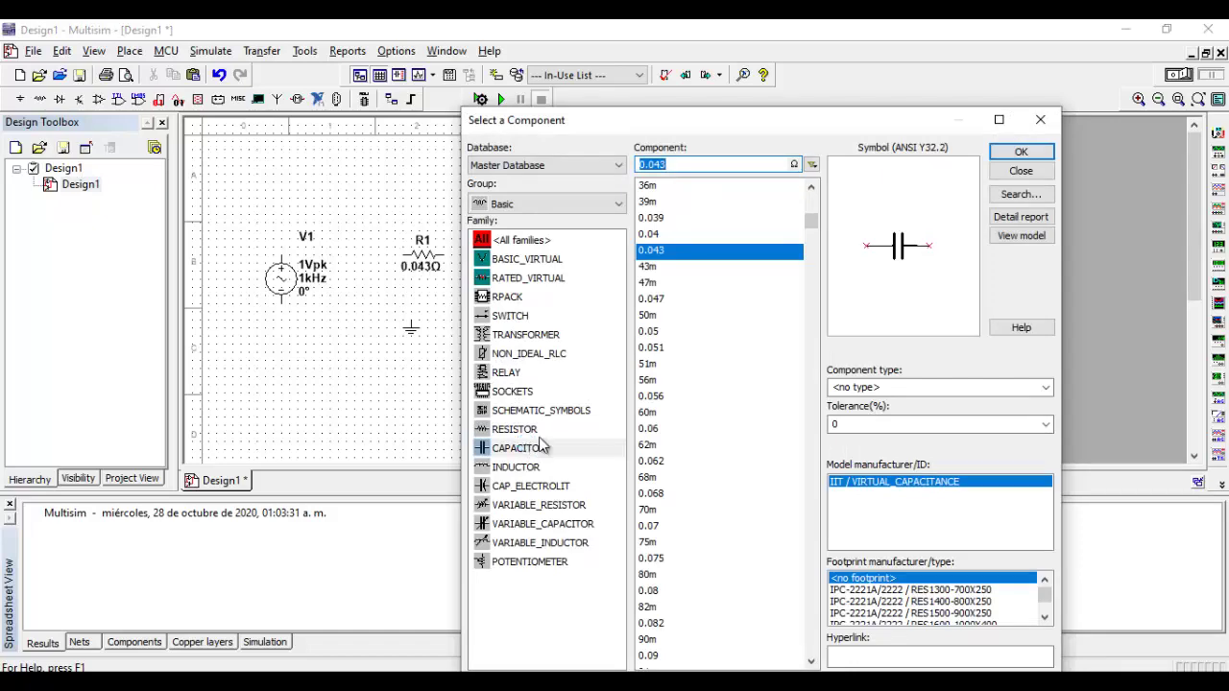
{"action": "key", "text": "Return"}
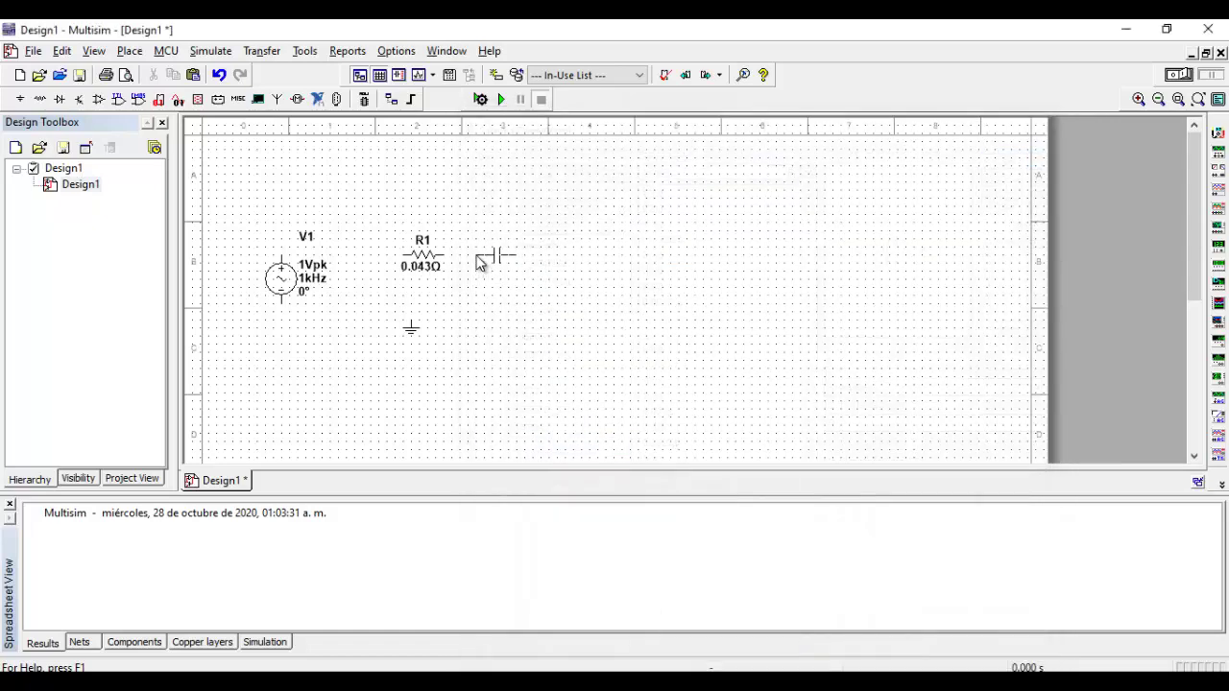
{"action": "left_click", "coordinate": [477, 257]}
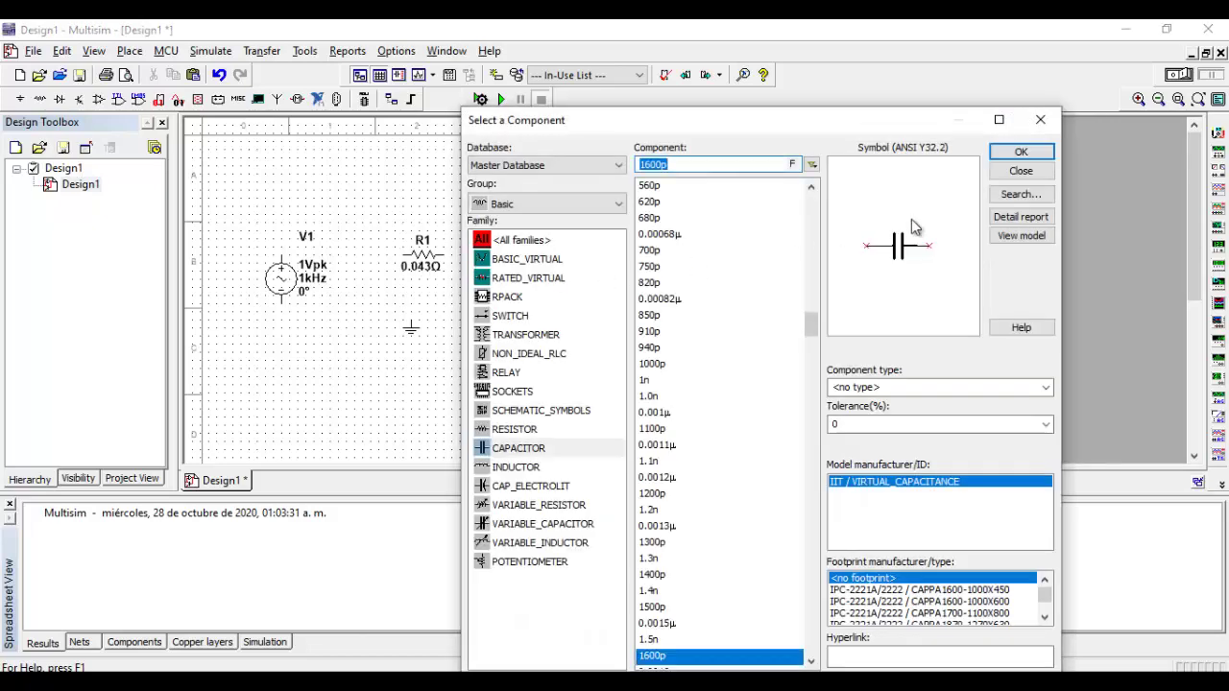
{"action": "left_click", "coordinate": [1040, 119]}
{"action": "mouse_move", "coordinate": [497, 270]}
{"action": "left_mouse_down"}
{"action": "mouse_move", "coordinate": [520, 262]}
{"action": "mouse_move", "coordinate": [511, 259]}
{"action": "left_mouse_up"}
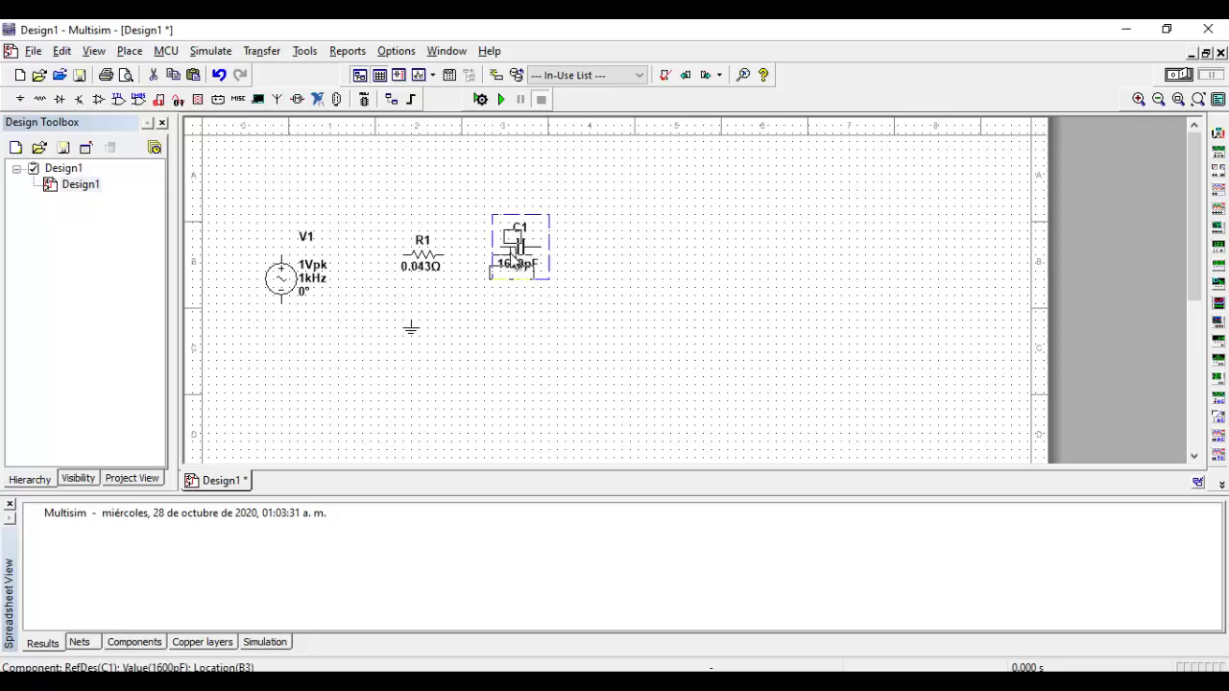
{"action": "left_click", "coordinate": [514, 310]}
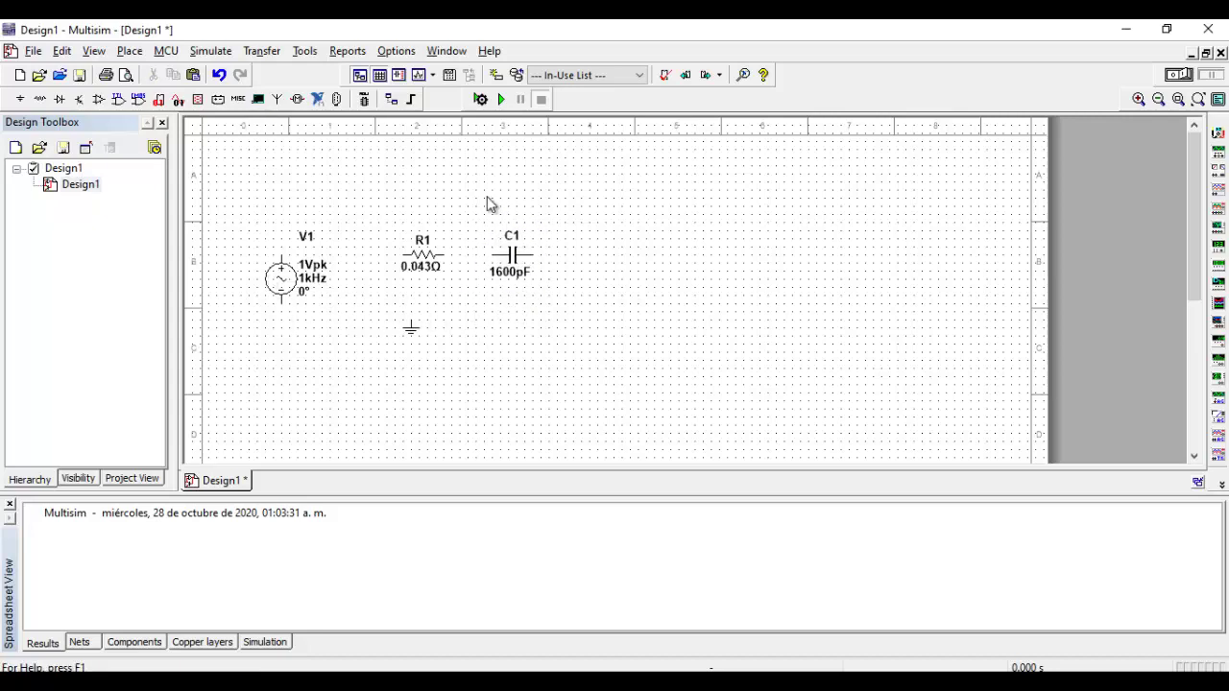
Step: Move source V1 slightly up and rotate R1 90° counterclockwise and C1 90° clockwise so both stand vertically
{"action": "left_click_drag", "start_coordinate": [302, 289], "coordinate": [302, 272]}
{"action": "left_click", "coordinate": [350, 315]}
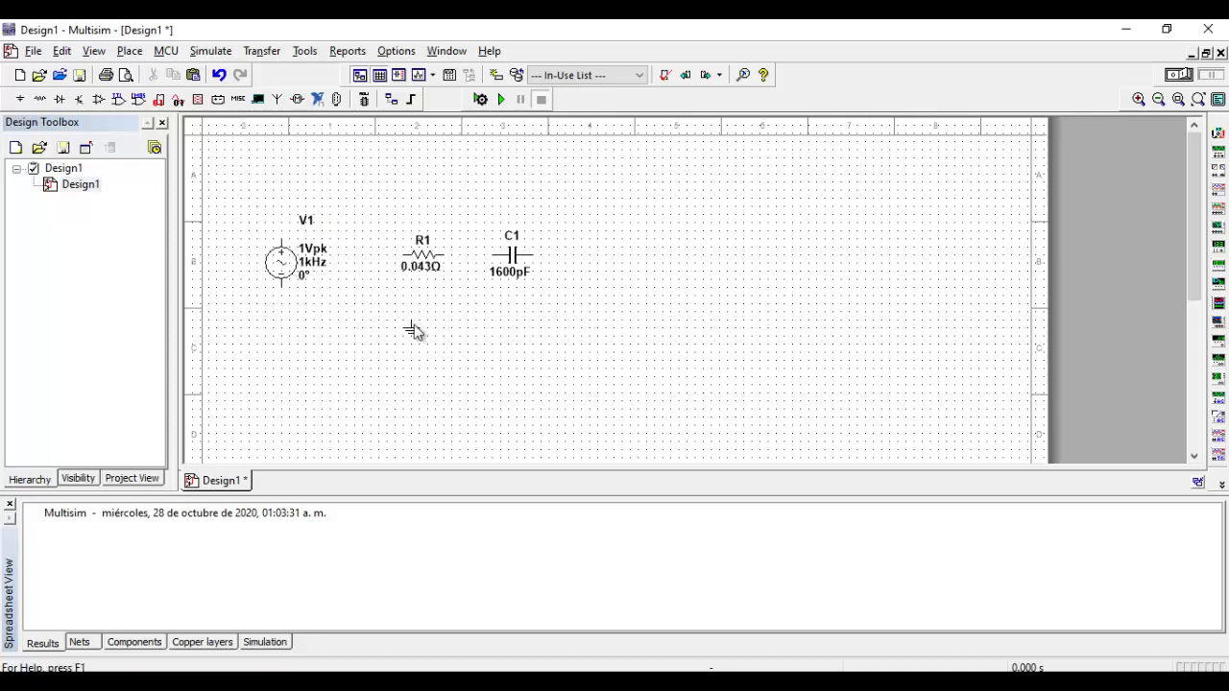
{"action": "right_click", "coordinate": [424, 261]}
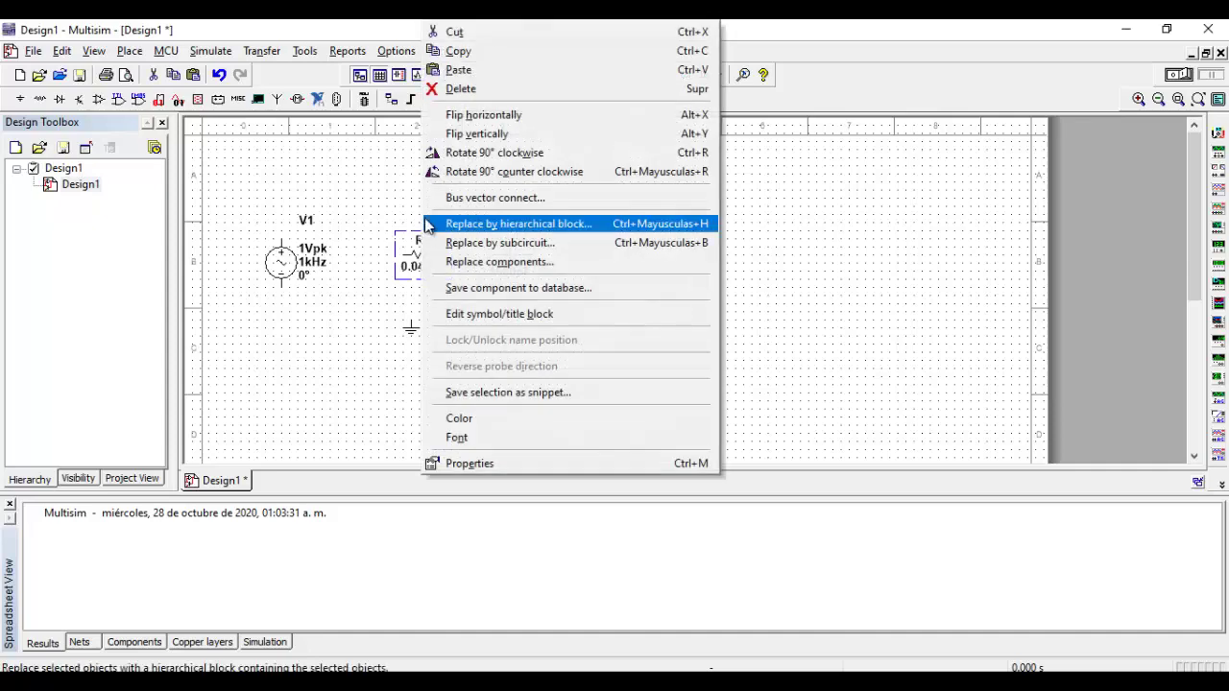
{"action": "left_click", "coordinate": [452, 171]}
{"action": "right_click", "coordinate": [512, 272]}
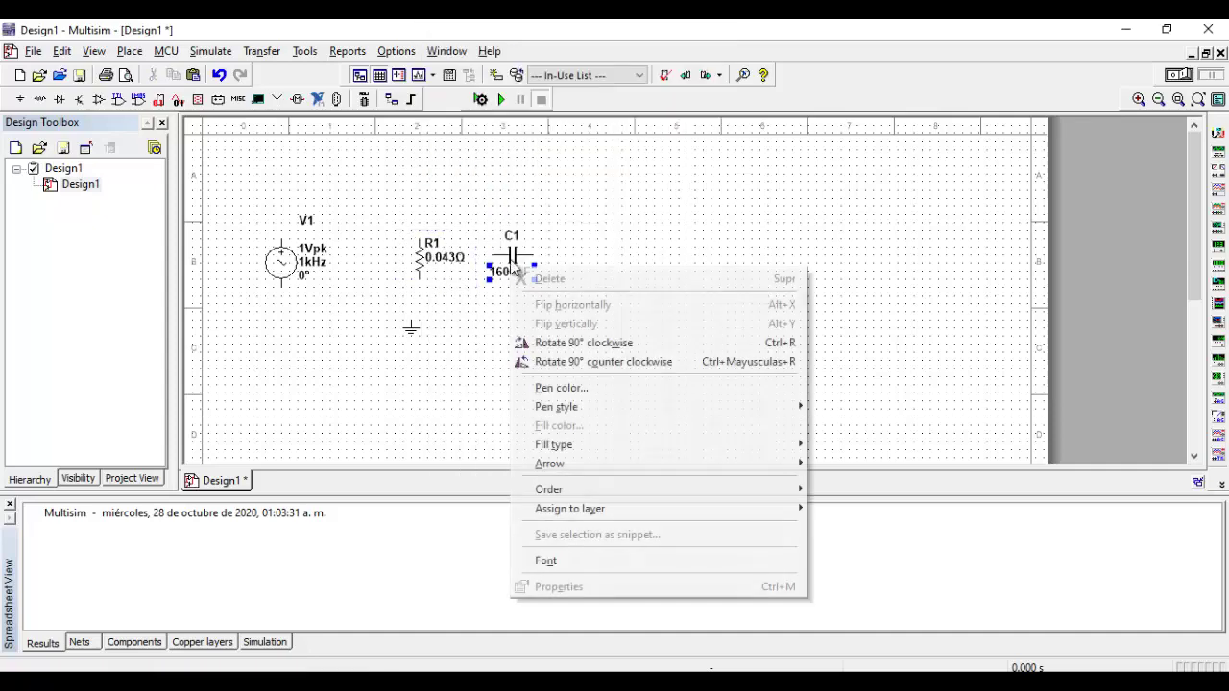
{"action": "right_click", "coordinate": [510, 253]}
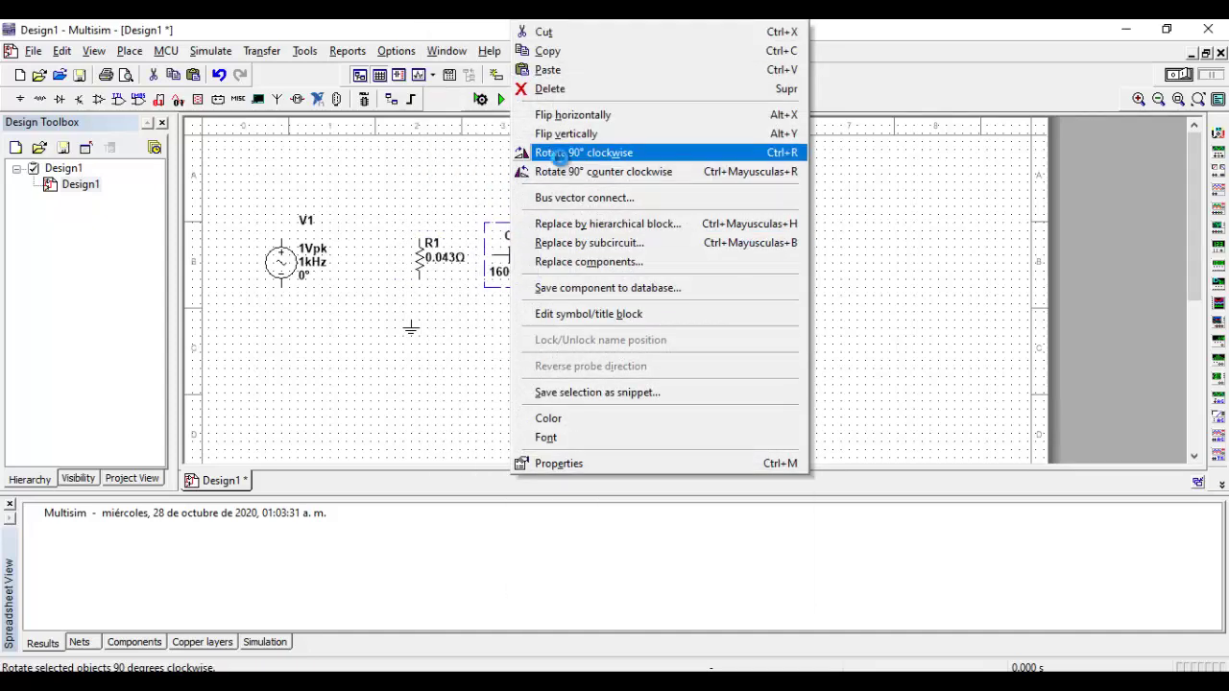
{"action": "left_click", "coordinate": [566, 155]}
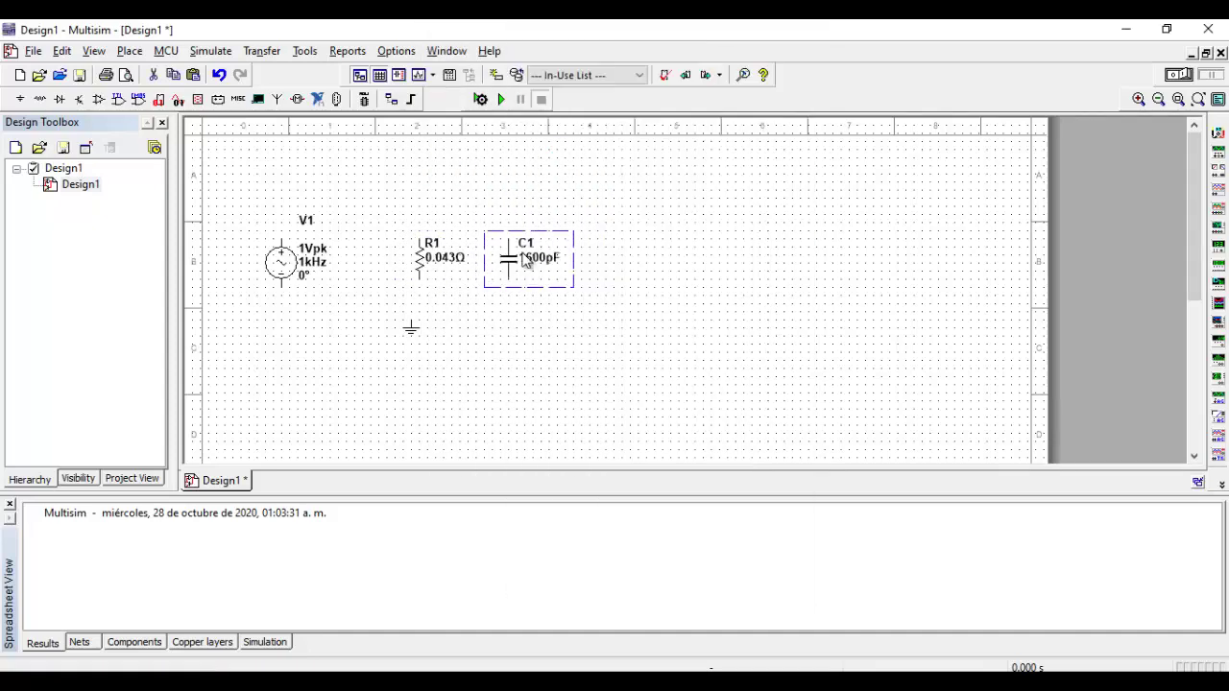
Step: Wire V1's positive terminal to the upper ends of R1 and C1
{"action": "left_click", "coordinate": [281, 240]}
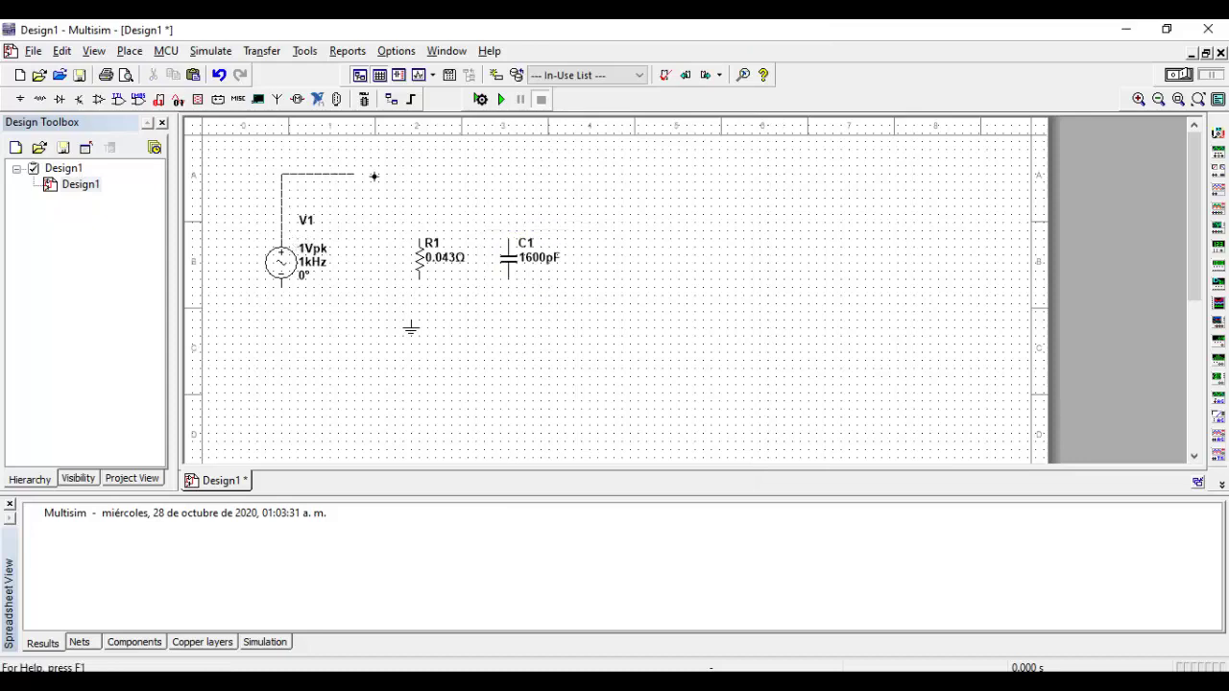
{"action": "left_click", "coordinate": [420, 238]}
{"action": "left_click", "coordinate": [507, 221]}
{"action": "left_click", "coordinate": [418, 198]}
Step: Wire V1's negative terminal to the lower ends of R1 and C1, and attach the ground to the node below R1
{"action": "left_click", "coordinate": [284, 285]}
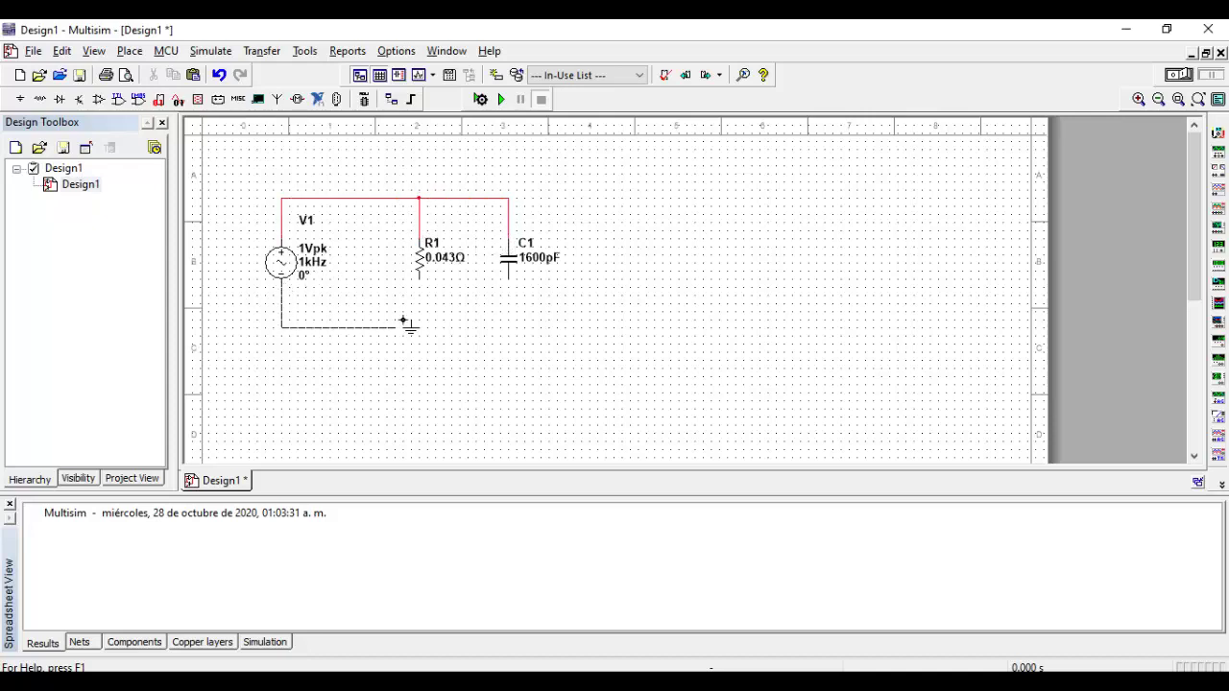
{"action": "left_click", "coordinate": [419, 278]}
{"action": "left_click", "coordinate": [508, 280]}
{"action": "left_click", "coordinate": [418, 310]}
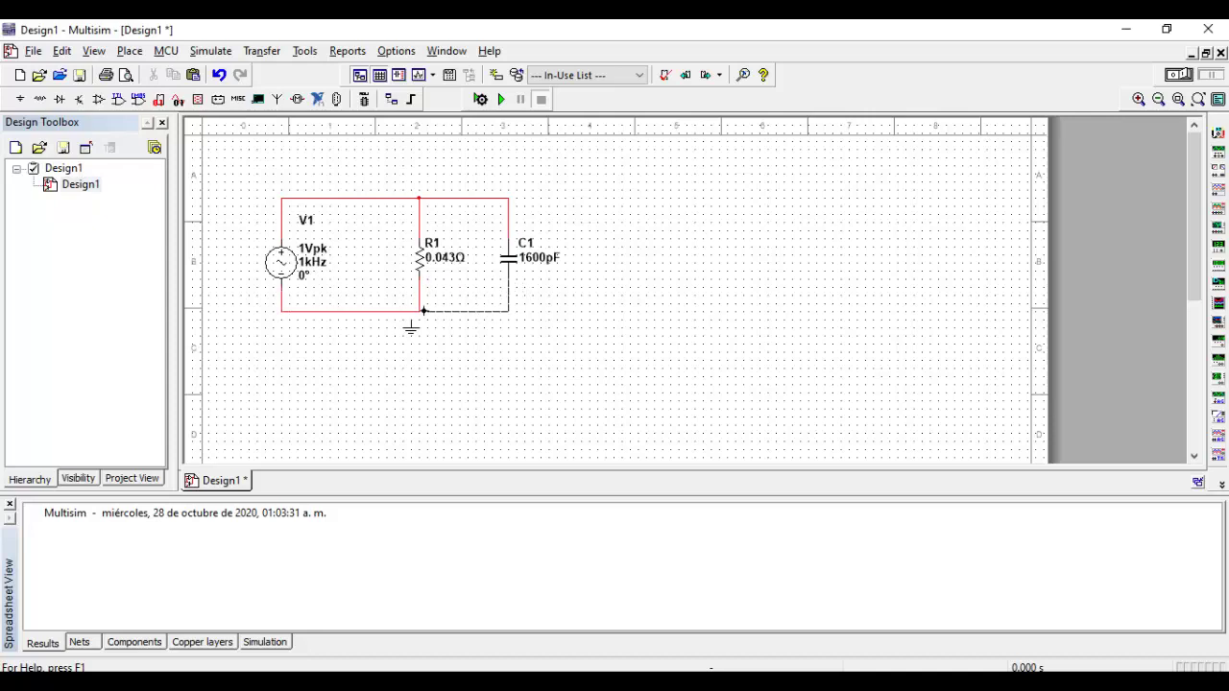
{"action": "left_click", "coordinate": [418, 334]}
{"action": "left_click_drag", "start_coordinate": [419, 335], "coordinate": [422, 324]}
{"action": "left_click", "coordinate": [509, 364]}
Step: Set source V1's peak voltage to 100 V, voltage offset to 100 V and frequency to 9.54 Hz
{"action": "double_click", "coordinate": [283, 264]}
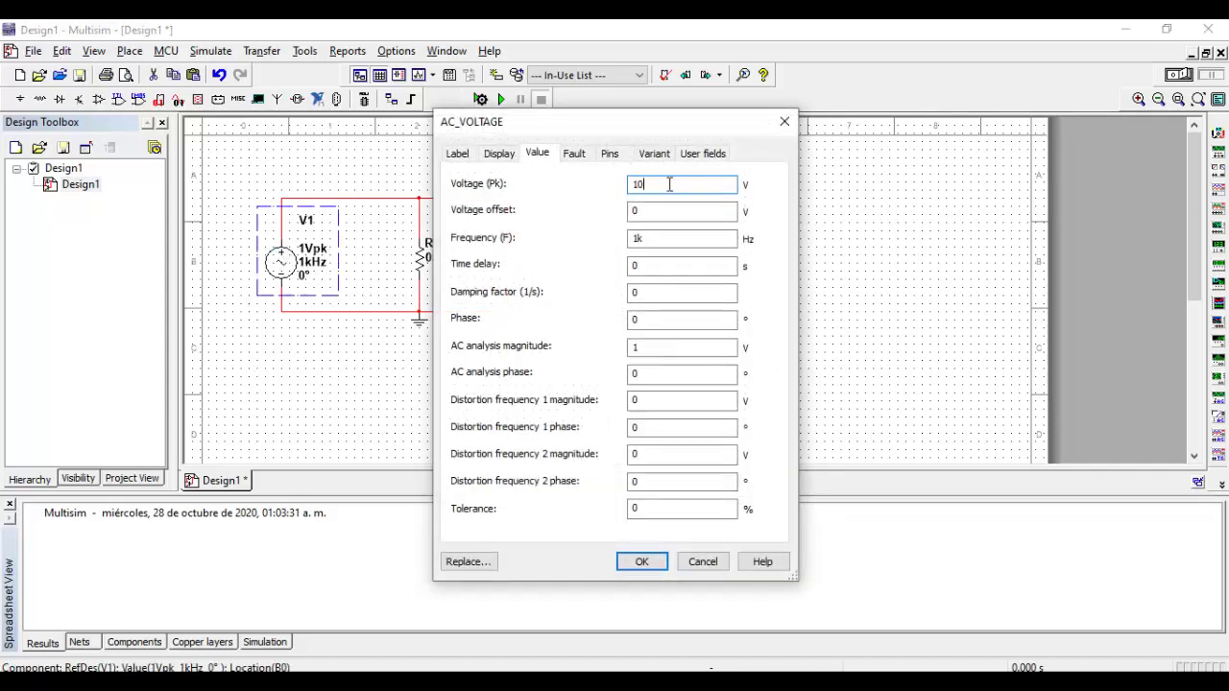
{"action": "type", "text": "100"}
{"action": "double_click", "coordinate": [721, 211]}
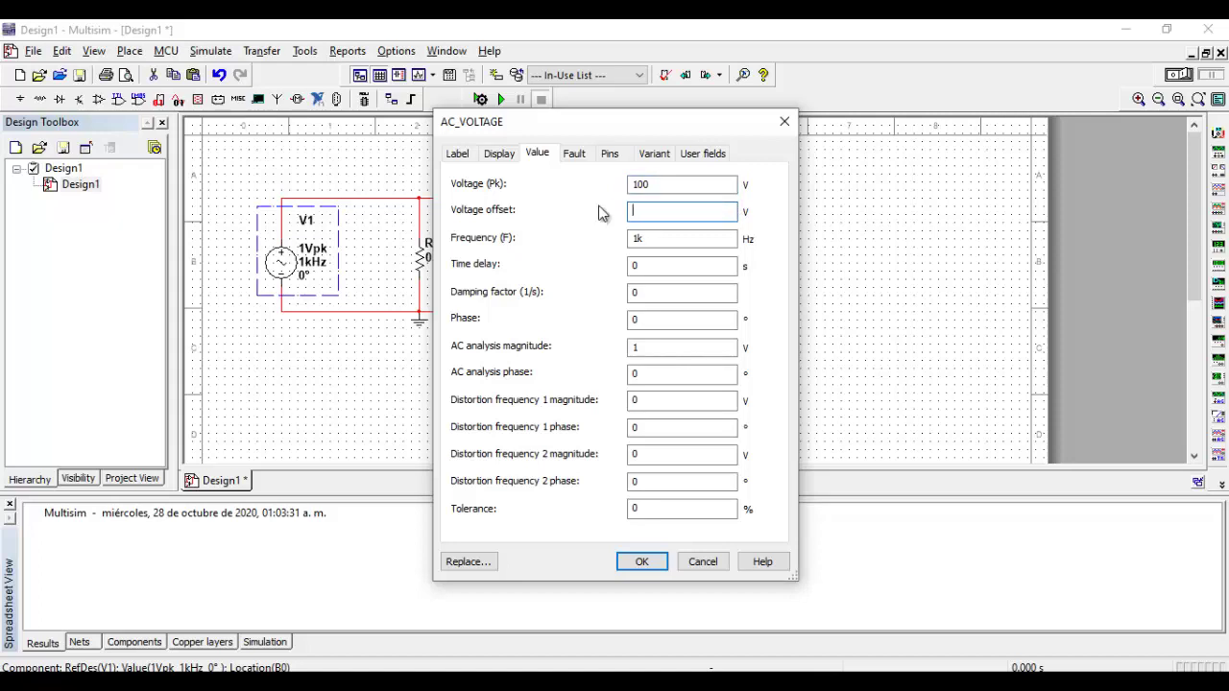
{"action": "double_click", "coordinate": [703, 237]}
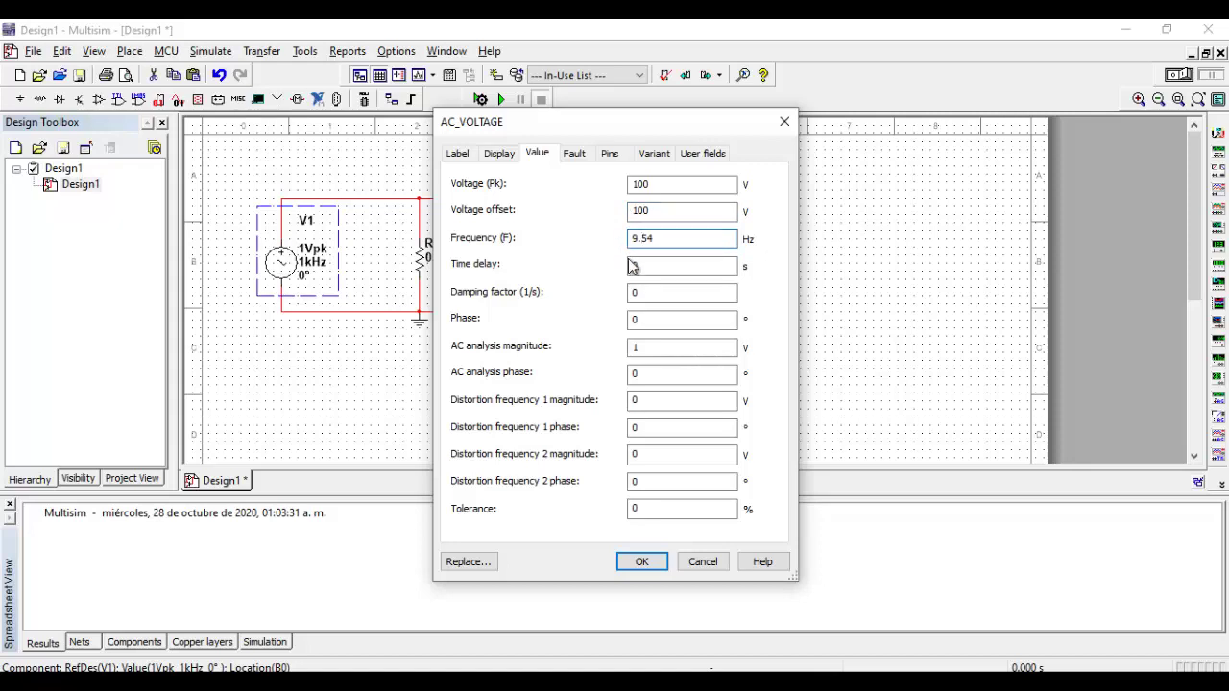
Step: Set V1's phase to 20°, AC analysis magnitude to 100 V and AC analysis phase to 20°, and apply the source values
{"action": "double_click", "coordinate": [653, 324]}
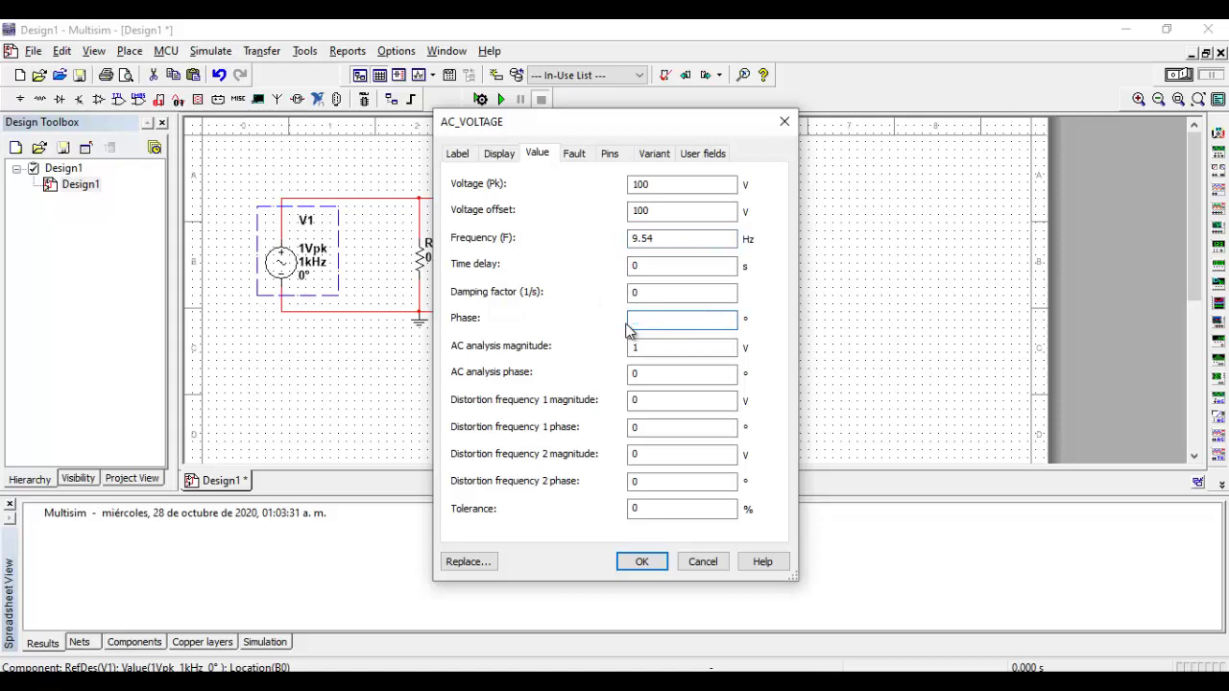
{"action": "left_click", "coordinate": [635, 349]}
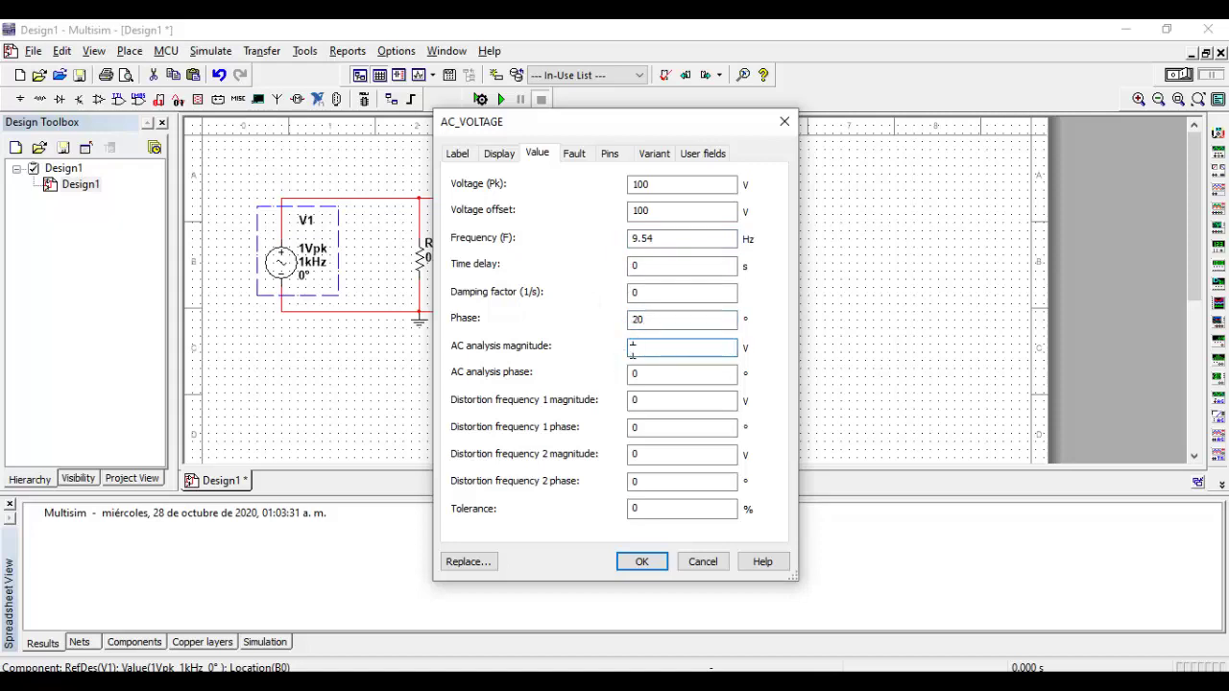
{"action": "type", "text": "100"}
{"action": "key", "text": "Tab"}
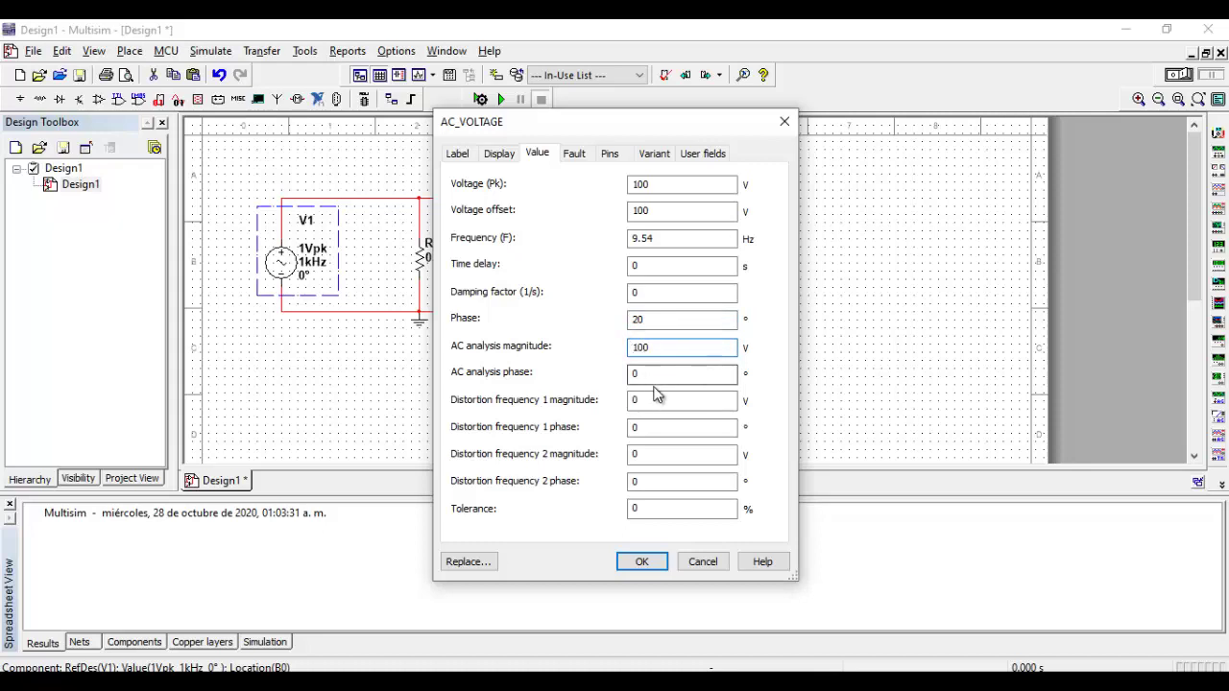
{"action": "type", "text": "20"}
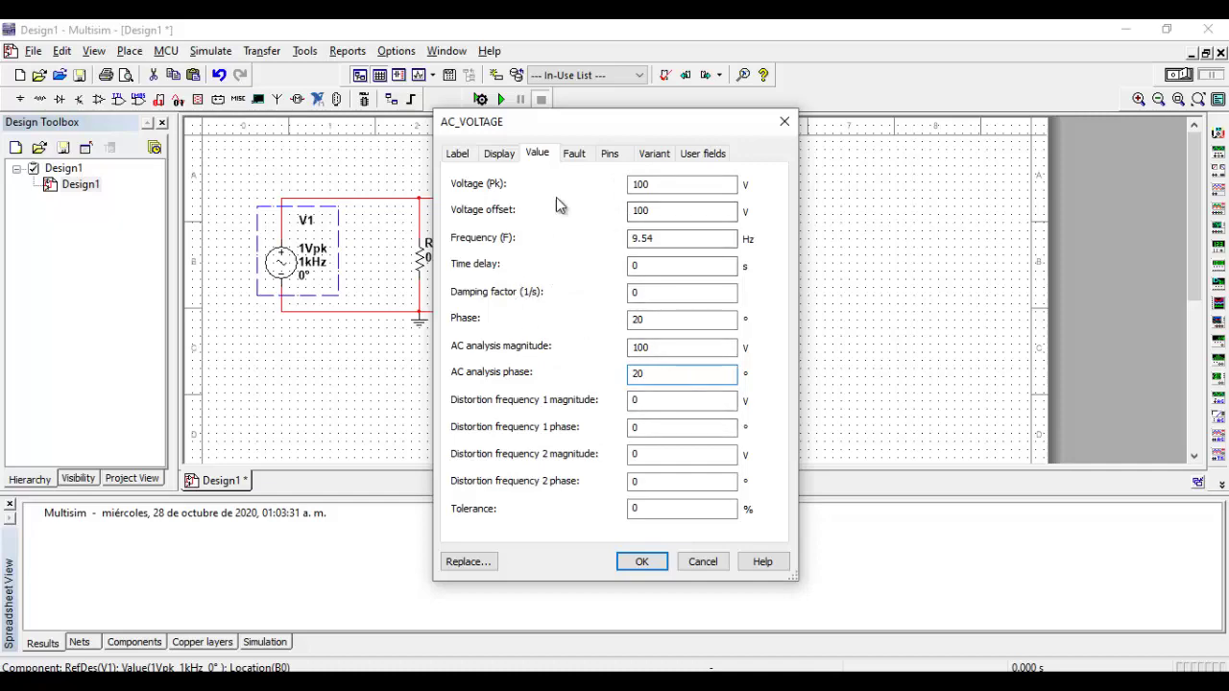
{"action": "left_click", "coordinate": [643, 563]}
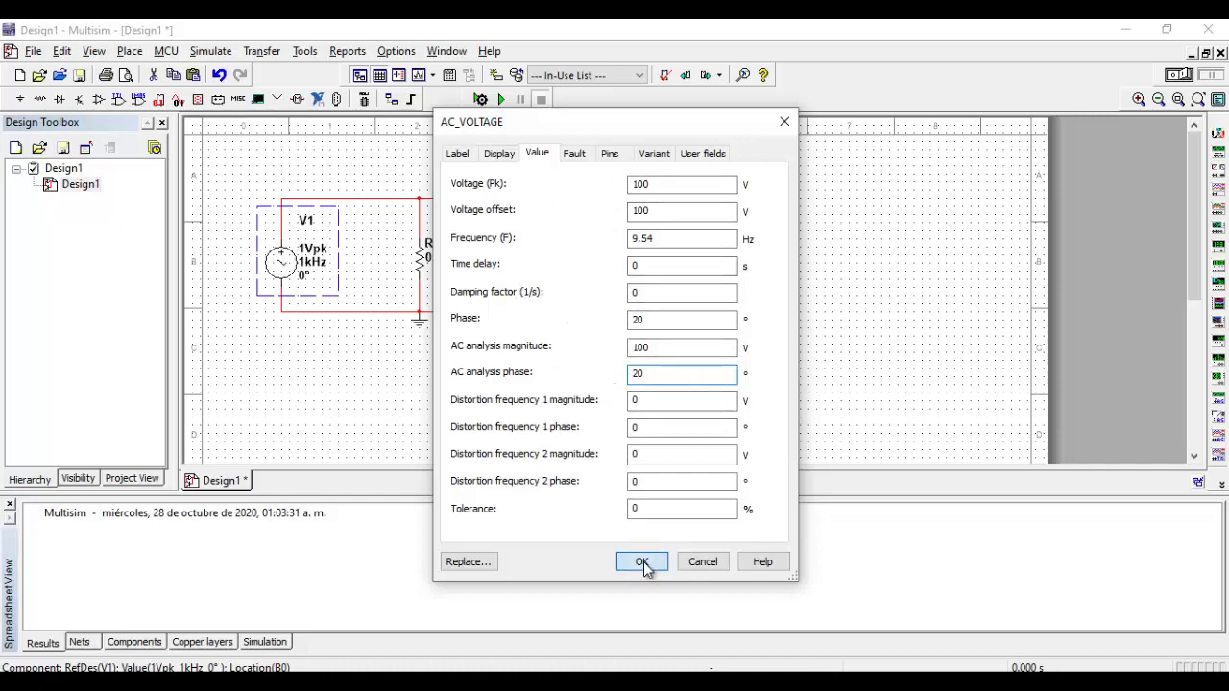
Step: Set resistor R1's resistance to 40 kΩ
{"action": "double_click", "coordinate": [431, 255]}
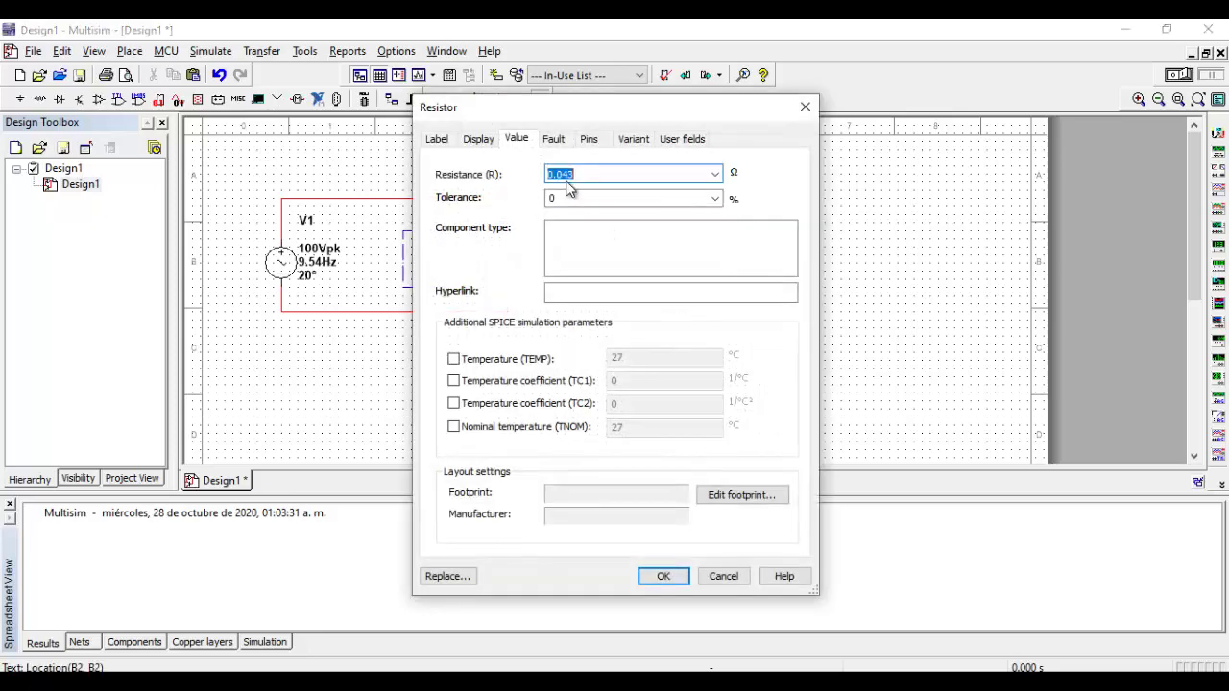
{"action": "key", "text": "BackSpace"}
{"action": "left_click", "coordinate": [664, 576]}
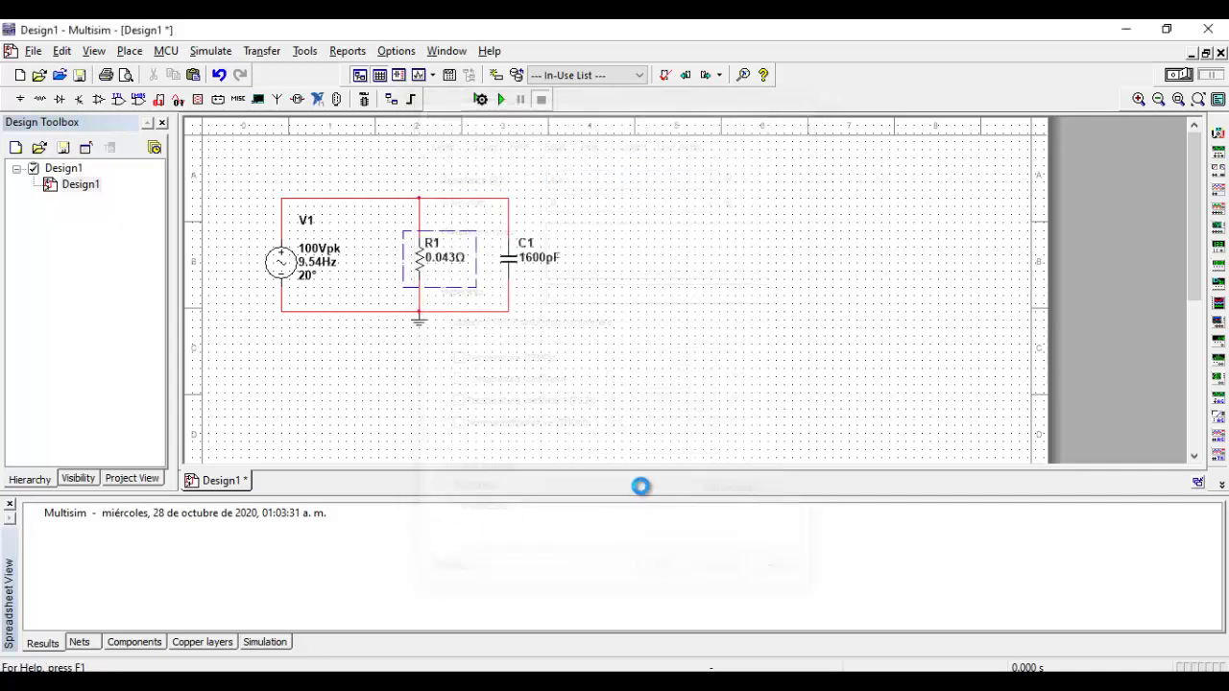
Step: Set capacitor C1's capacitance to 50 µF
{"action": "double_click", "coordinate": [519, 265]}
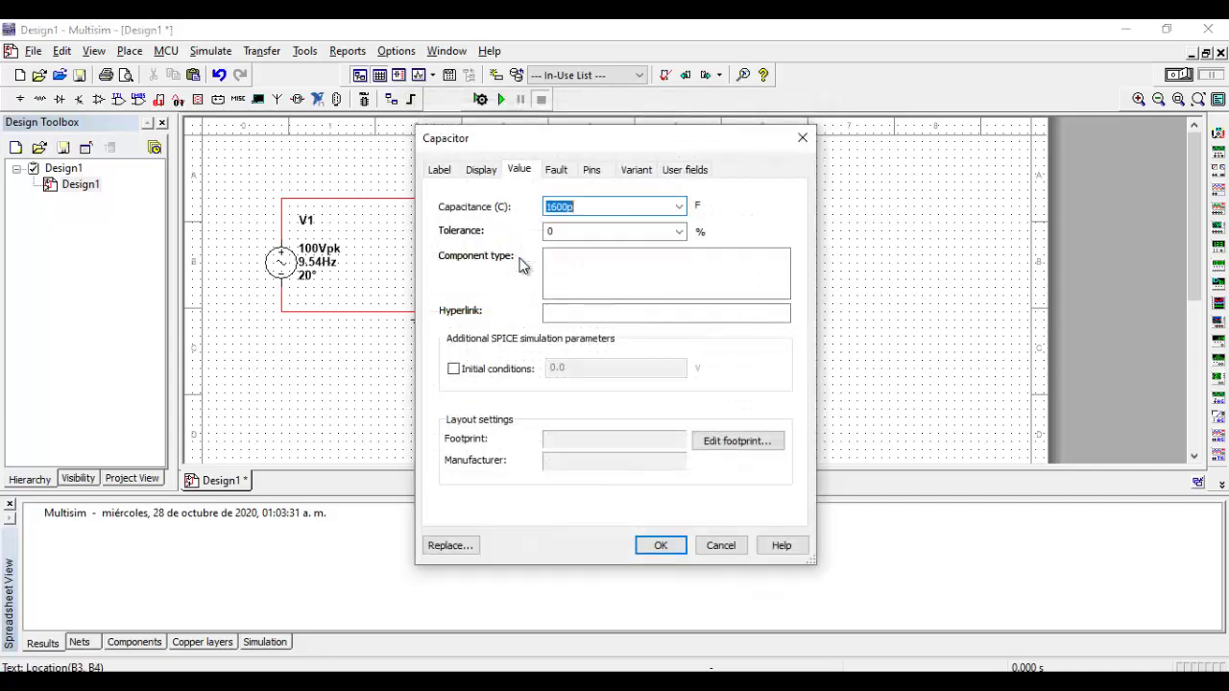
{"action": "key", "text": "BackSpace"}
{"action": "type", "text": "50u"}
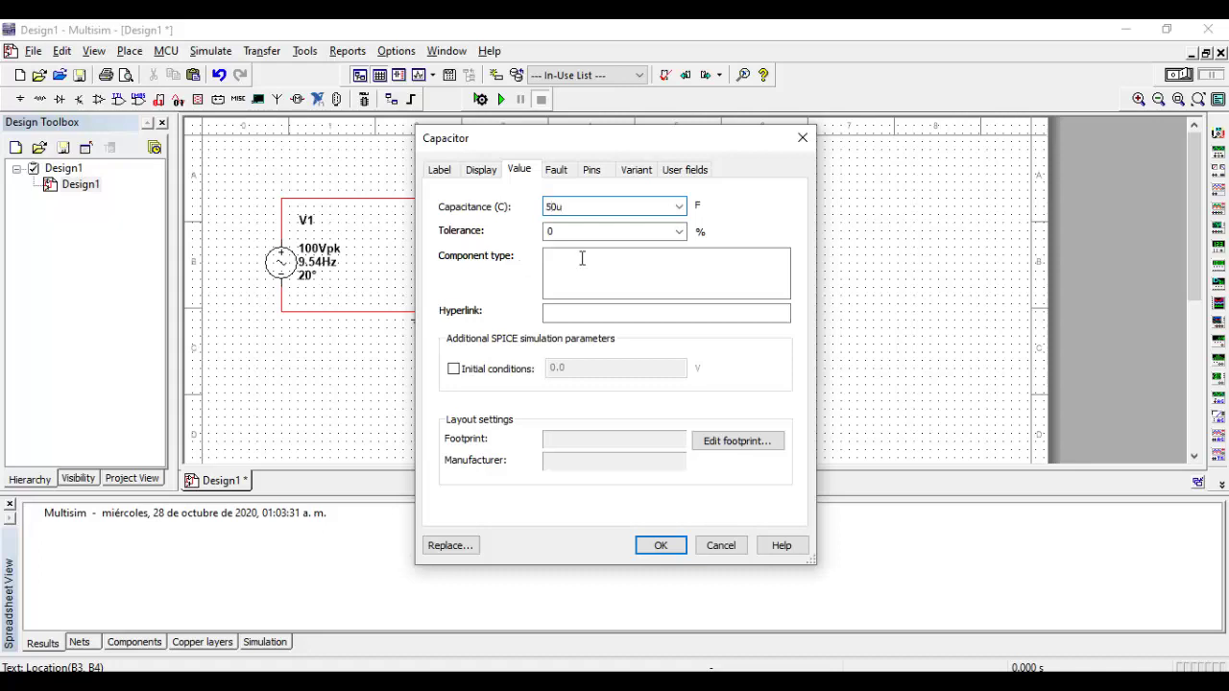
{"action": "left_click", "coordinate": [660, 546]}
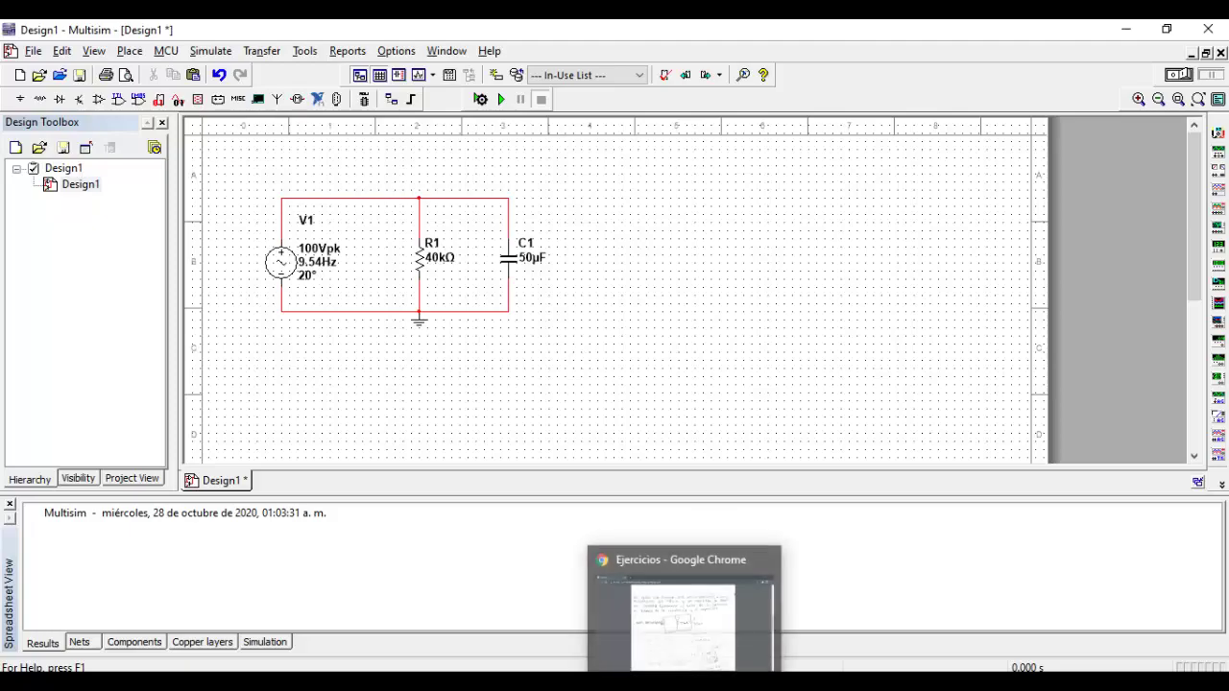
Step: Switch to the Ejercicios PDF in the browser, review the parallel RC exercise statement and circuit values, and return to Multisim
{"action": "left_click", "coordinate": [683, 610]}
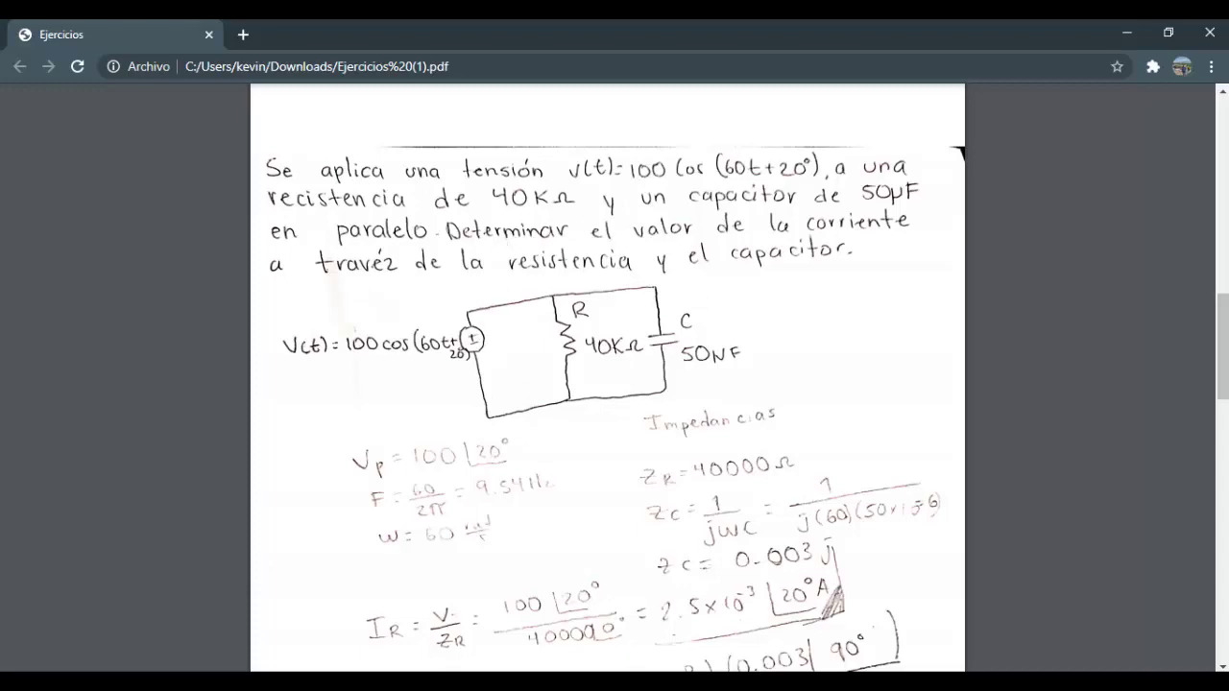
{"action": "left_click", "coordinate": [713, 678]}
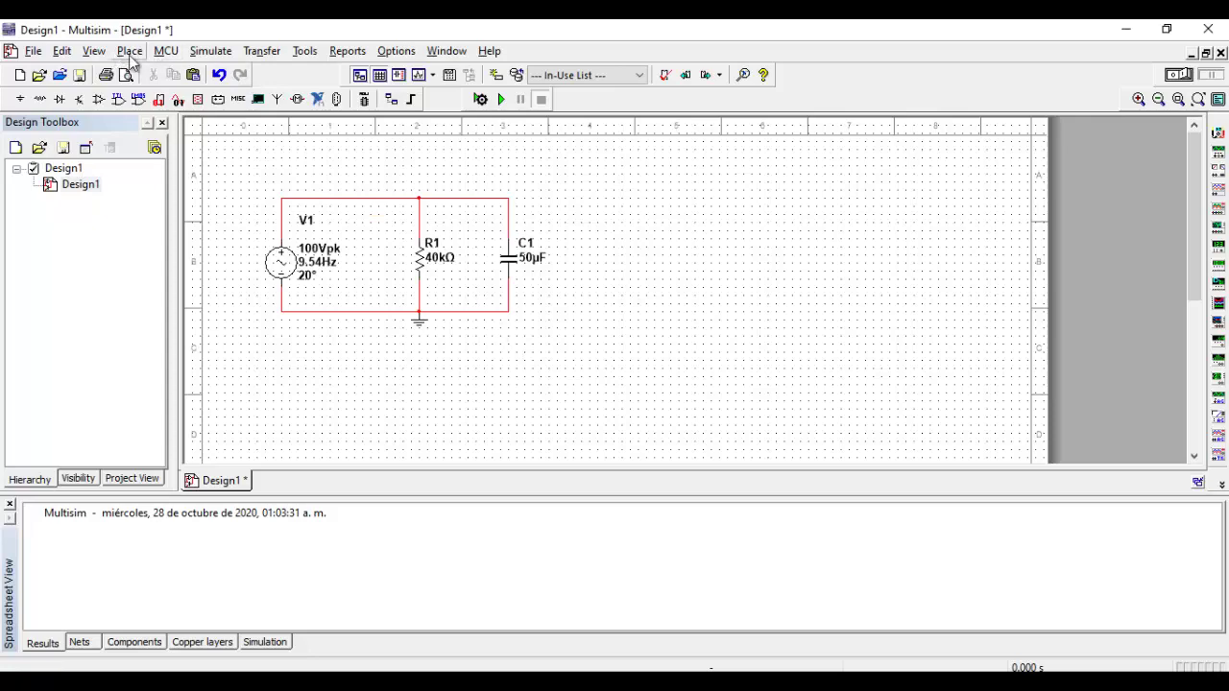
Step: Run a Single Frequency AC Analysis at 9.54 Hz in Magnitude/Phase format for the currents I(C1) and I(R1)
{"action": "left_click", "coordinate": [210, 51]}
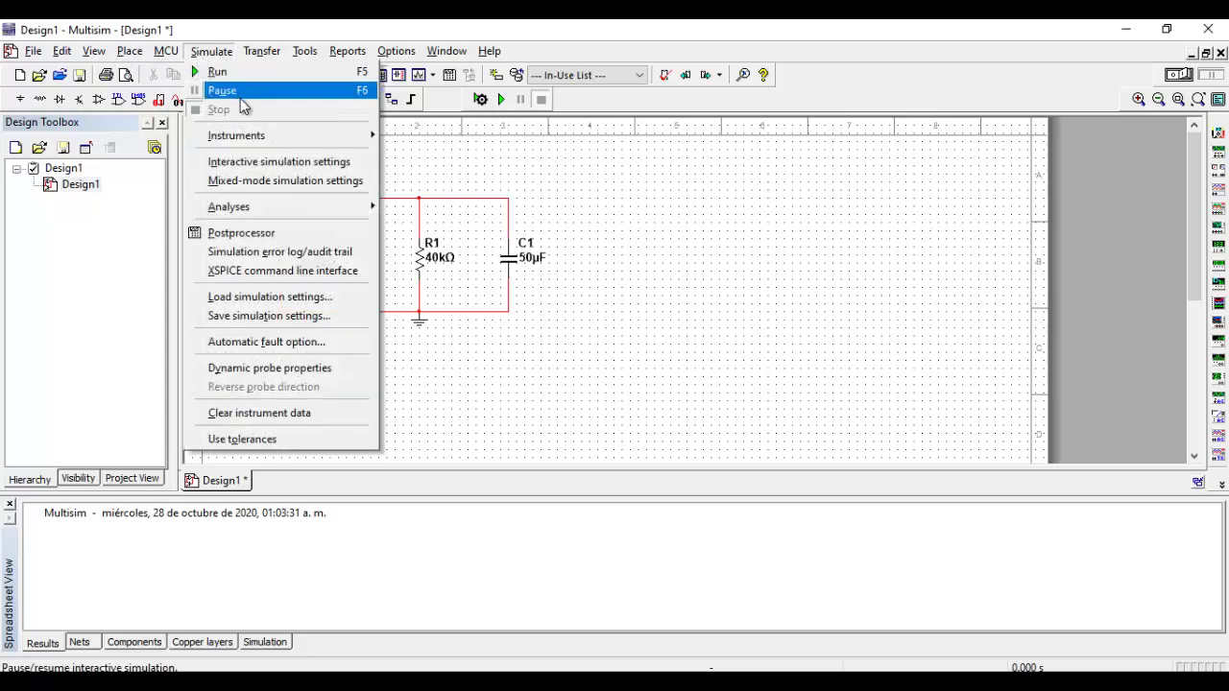
{"action": "mouse_move", "coordinate": [276, 203]}
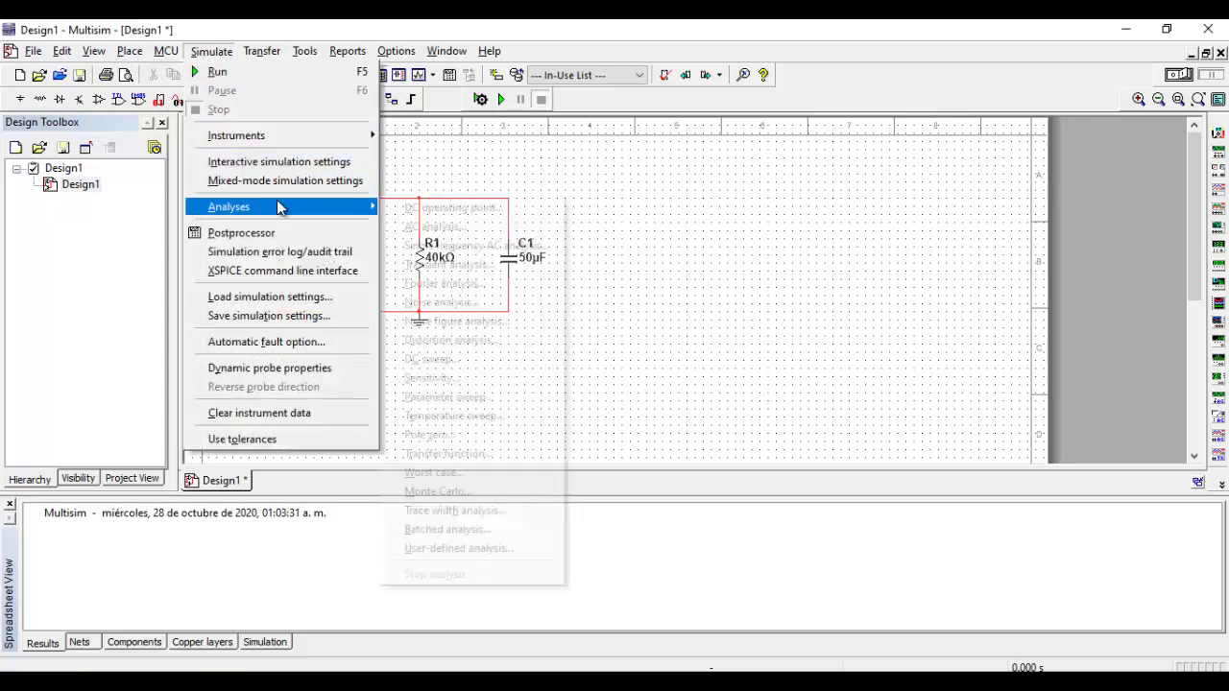
{"action": "left_click", "coordinate": [444, 246]}
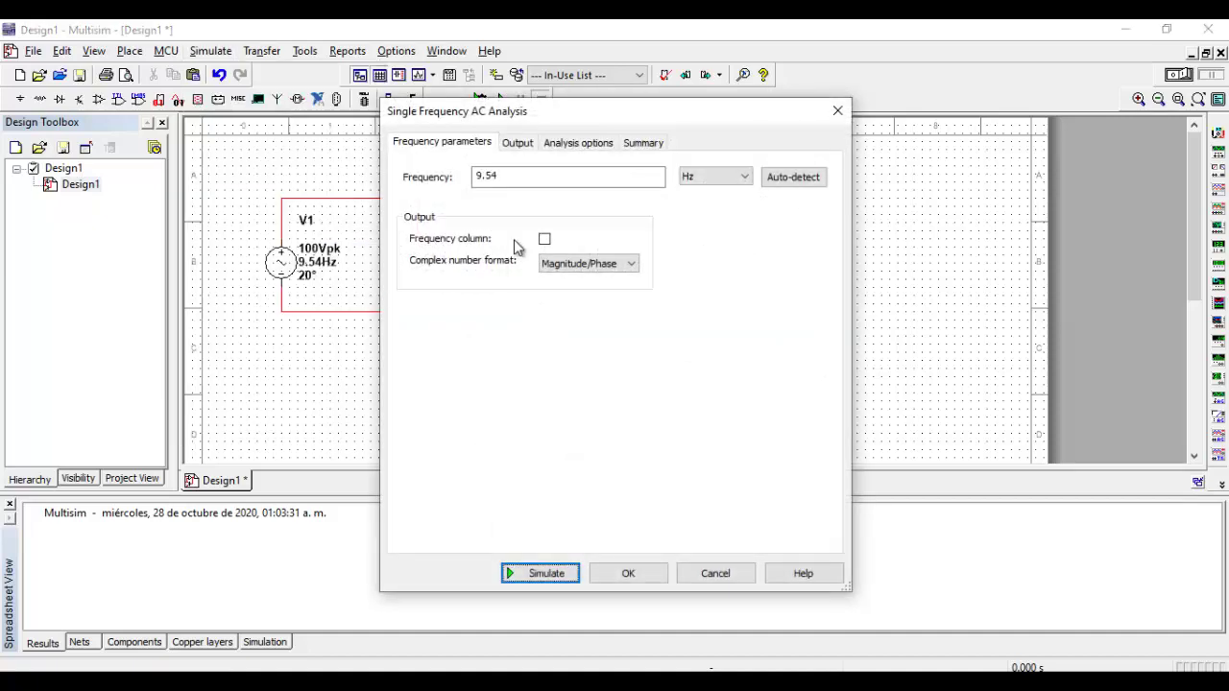
{"action": "left_click_drag", "start_coordinate": [563, 123], "coordinate": [608, 121]}
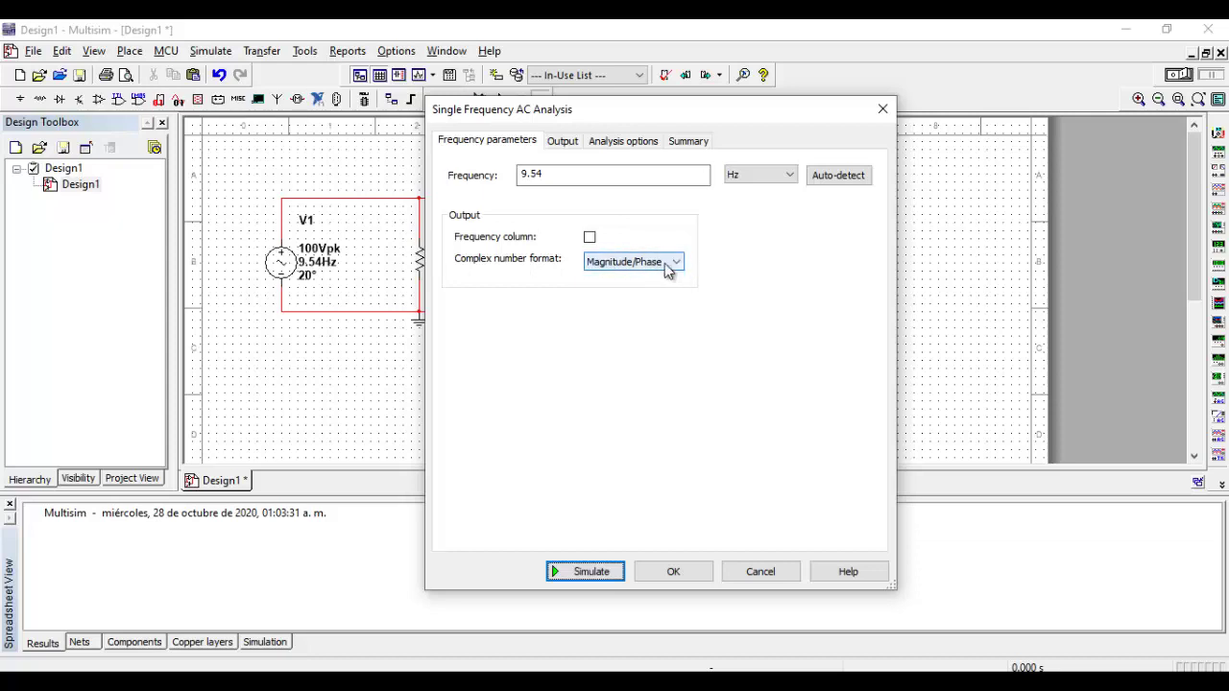
{"action": "left_click", "coordinate": [625, 268]}
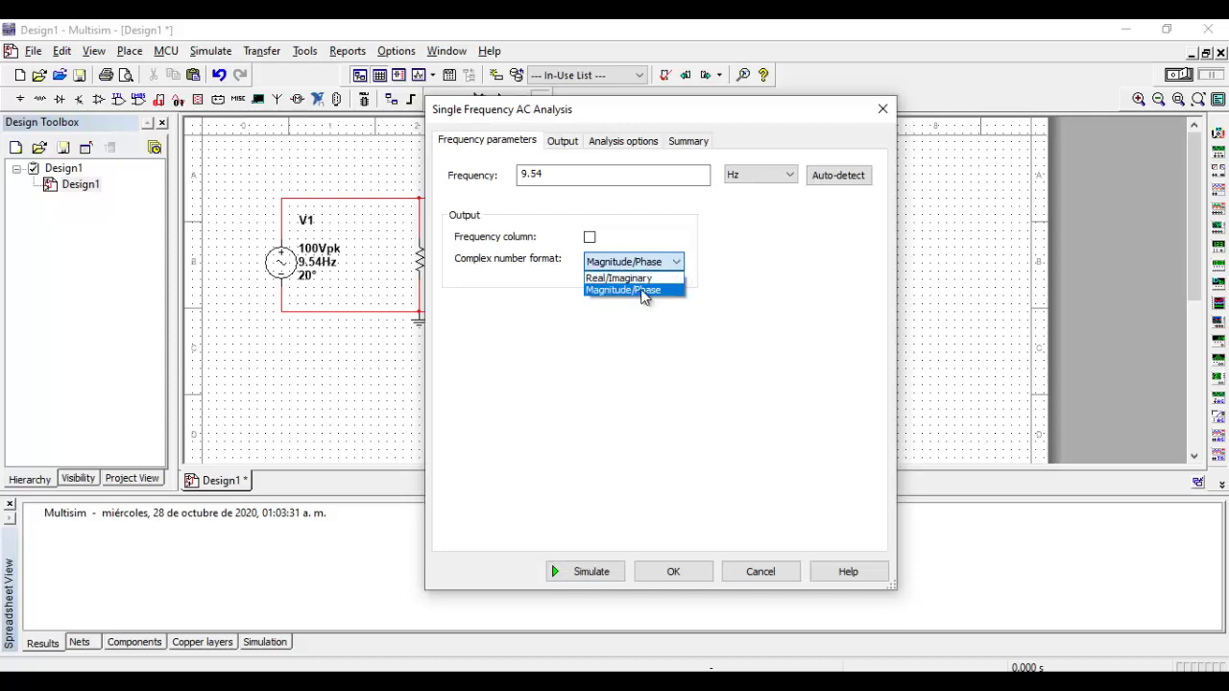
{"action": "left_click", "coordinate": [639, 291]}
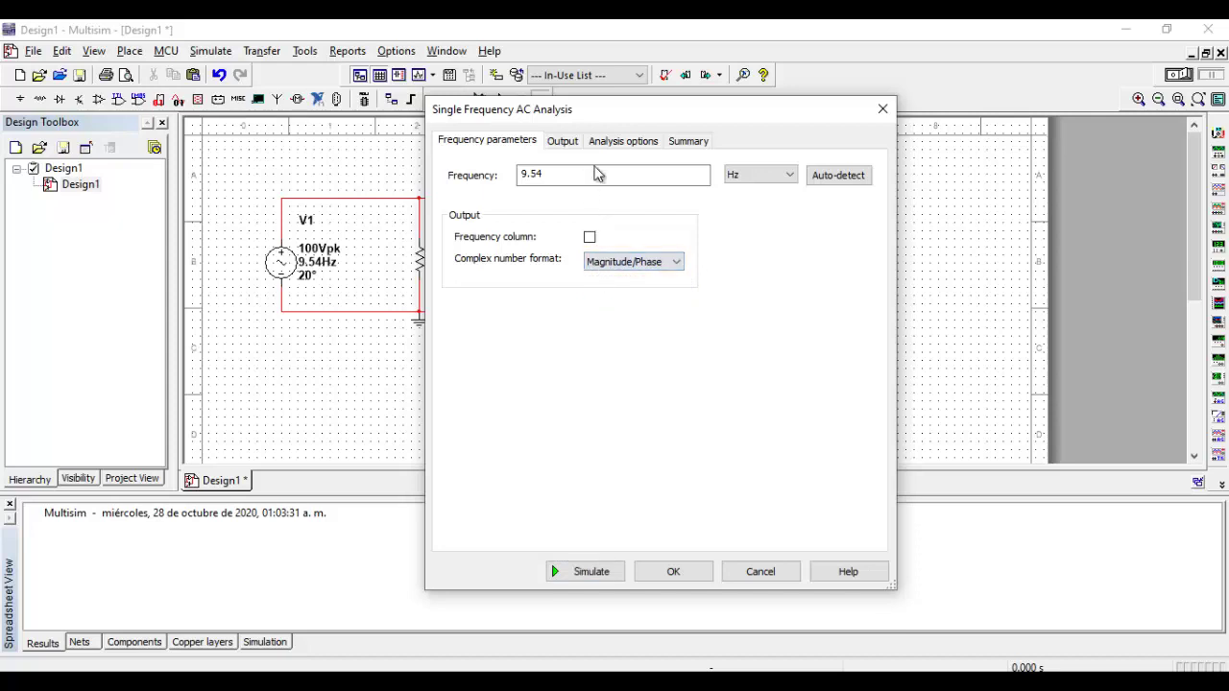
{"action": "left_click", "coordinate": [563, 142]}
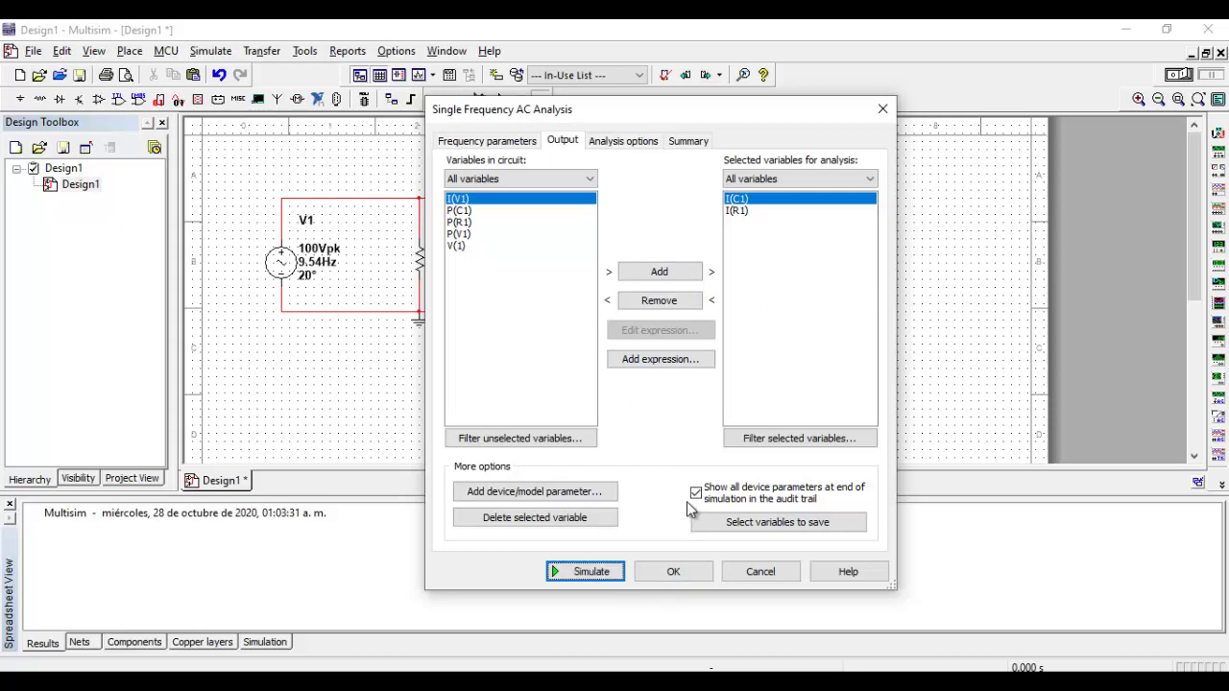
{"action": "left_click", "coordinate": [589, 574]}
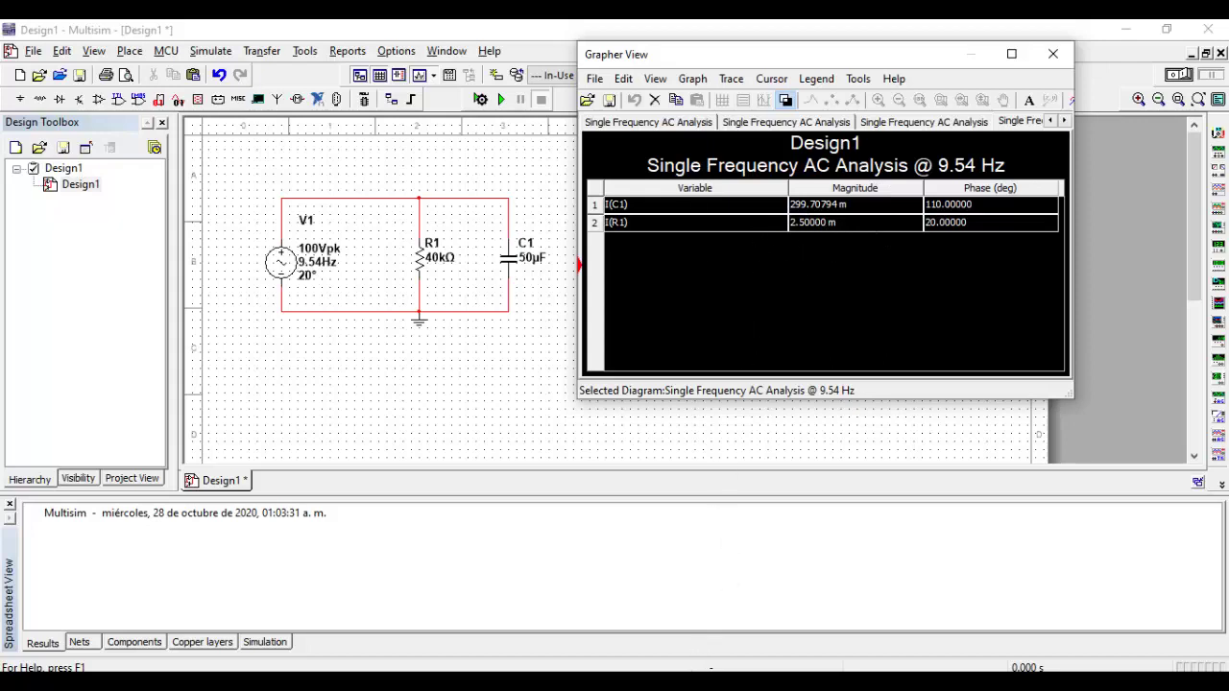
Step: Compare the simulated resistor and capacitor currents with the handwritten solution in the Ejercicios PDF, and return to Multisim
{"action": "key", "text": "alt+Tab"}
{"action": "scroll", "coordinate": [720, 384], "scroll_direction": "down", "scroll_amount": 4}
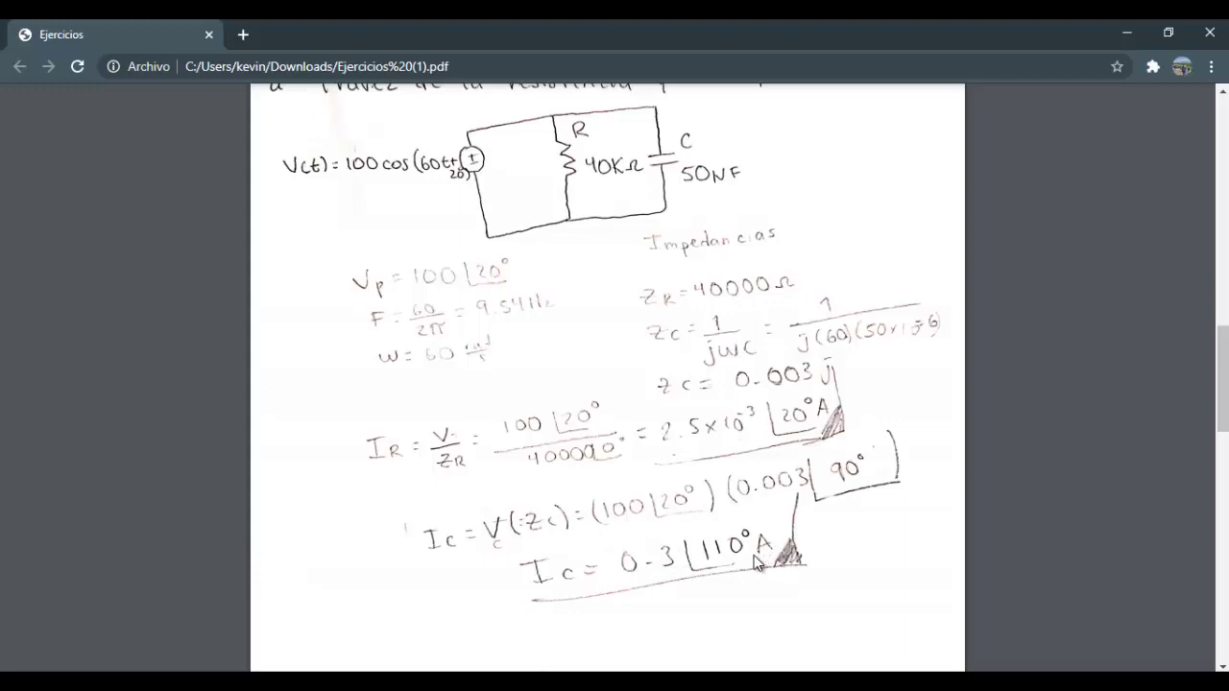
{"action": "key", "text": "alt+Tab"}
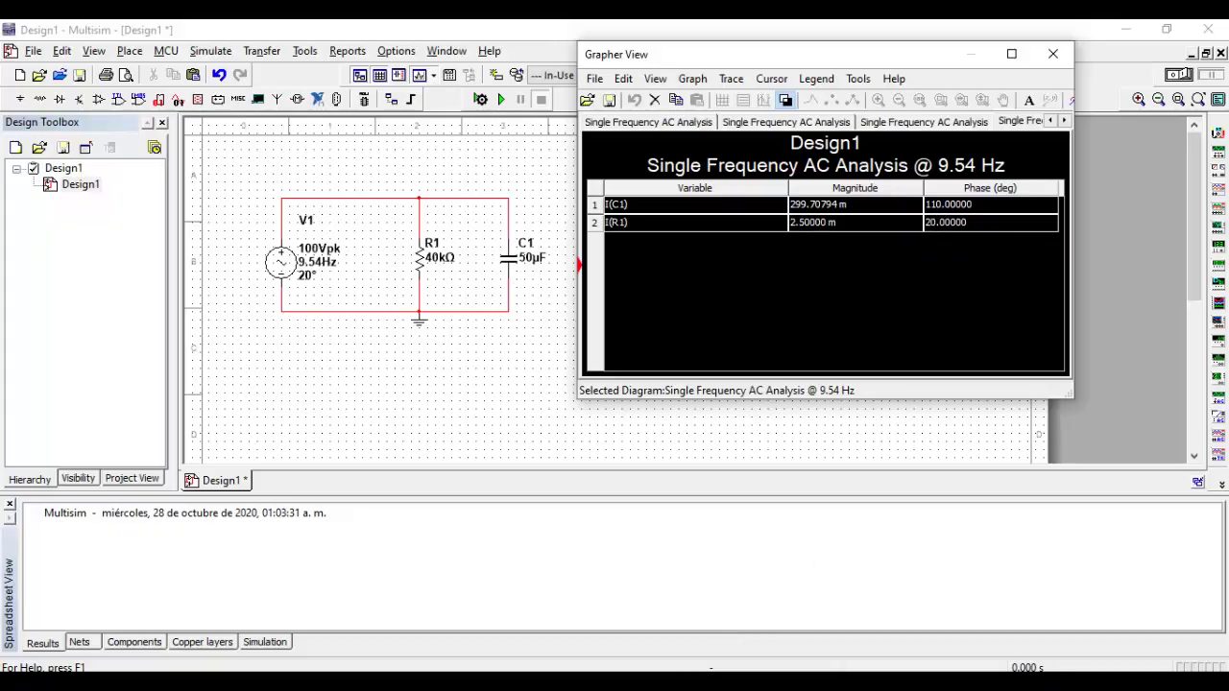
Step: Review the Vo(t) exercise's circuit and component values on page 3 of the Ejercicios PDF, and switch to the blank Multisim design
{"action": "left_click", "coordinate": [768, 682]}
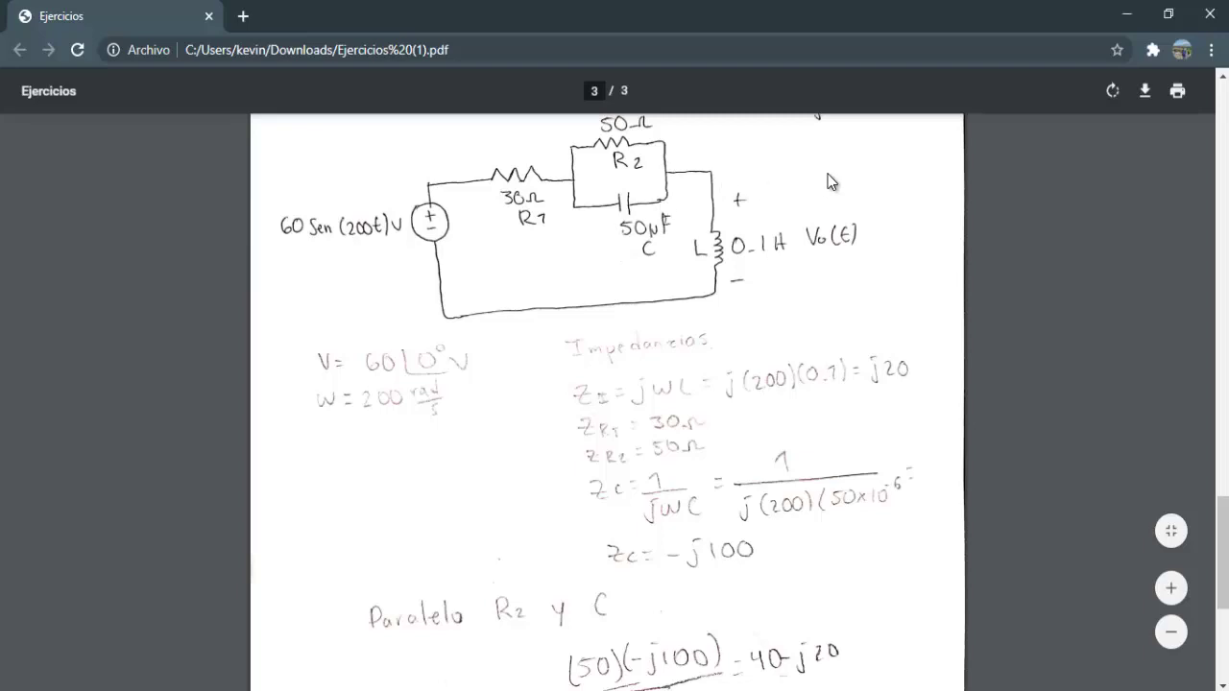
{"action": "scroll", "coordinate": [789, 195], "scroll_direction": "up", "scroll_amount": 1}
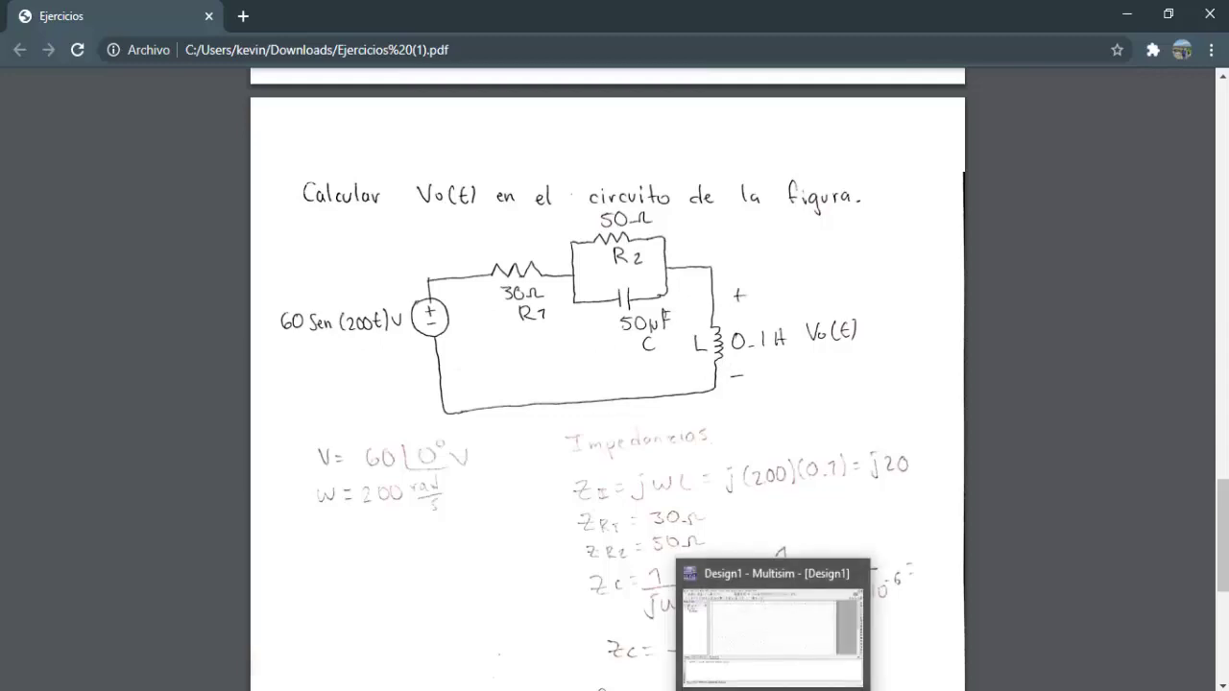
{"action": "left_click", "coordinate": [773, 690]}
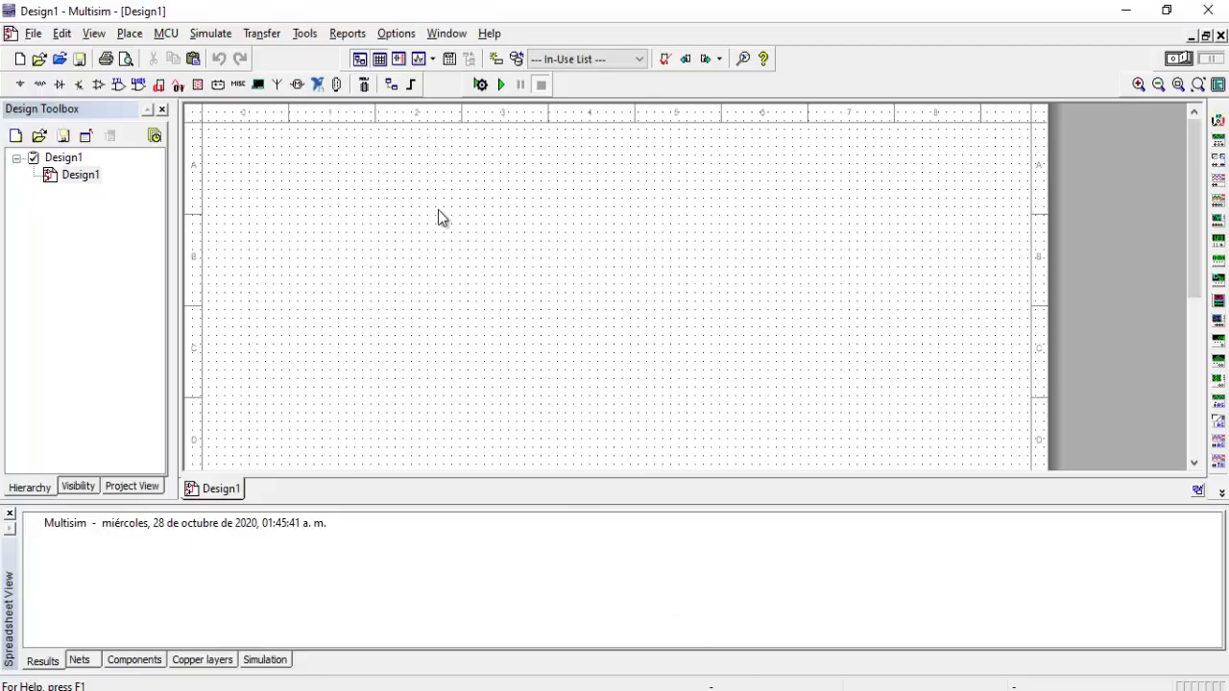
Step: Place an AC_VOLTAGE signal voltage source on the left side of the blank schematic
{"action": "right_click", "coordinate": [414, 179]}
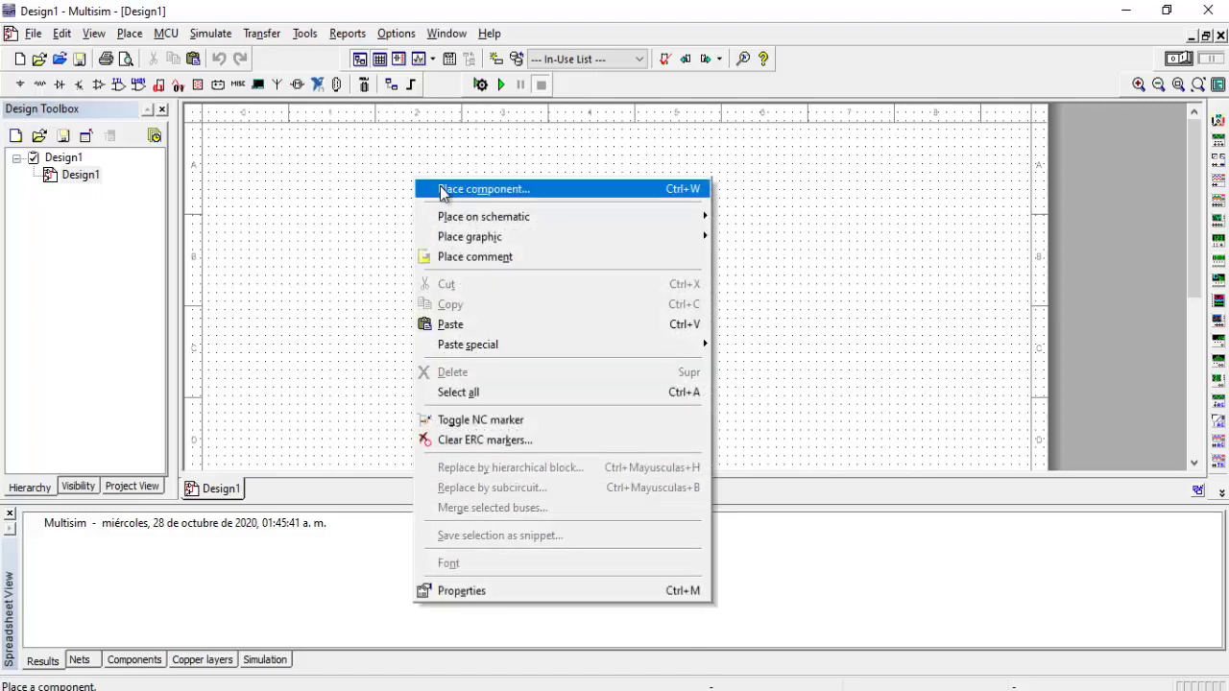
{"action": "left_click", "coordinate": [485, 192]}
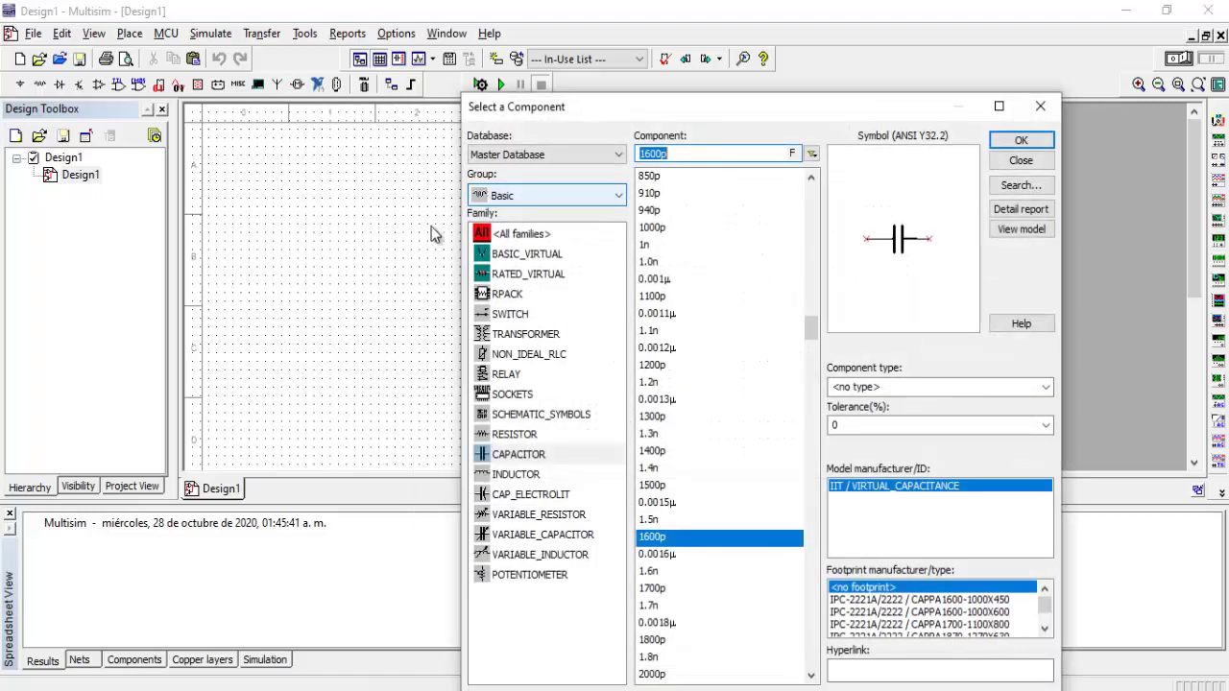
{"action": "left_click", "coordinate": [518, 195]}
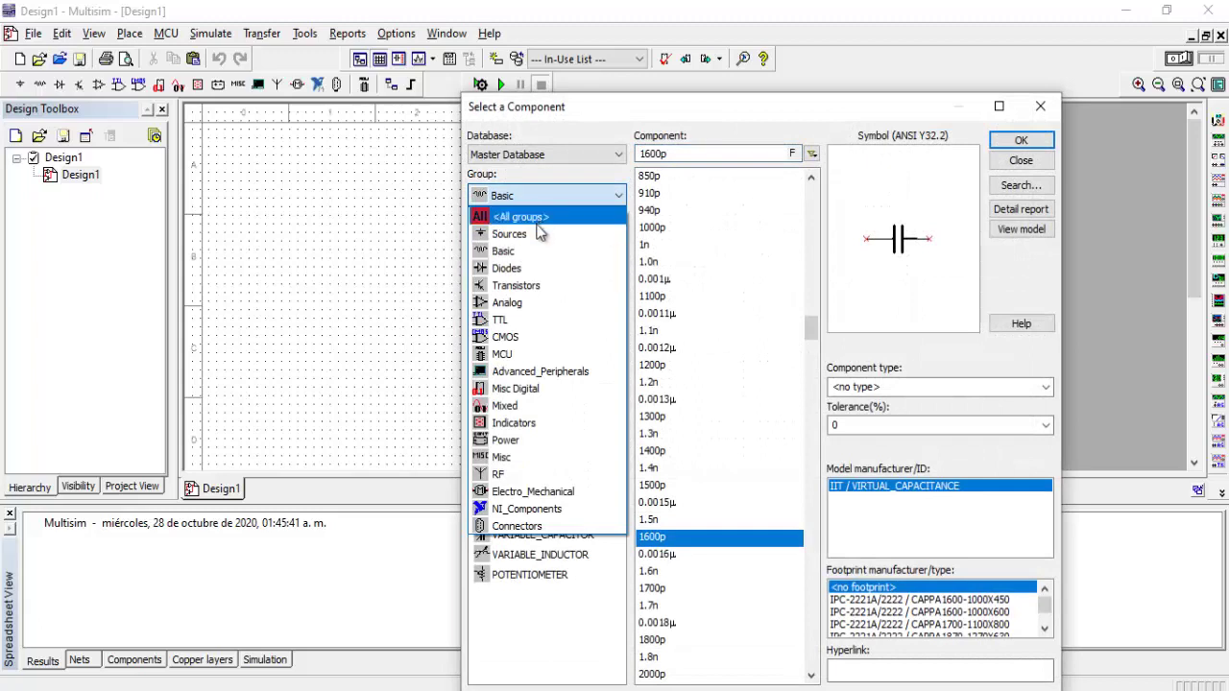
{"action": "left_click", "coordinate": [527, 238]}
{"action": "left_click", "coordinate": [548, 274]}
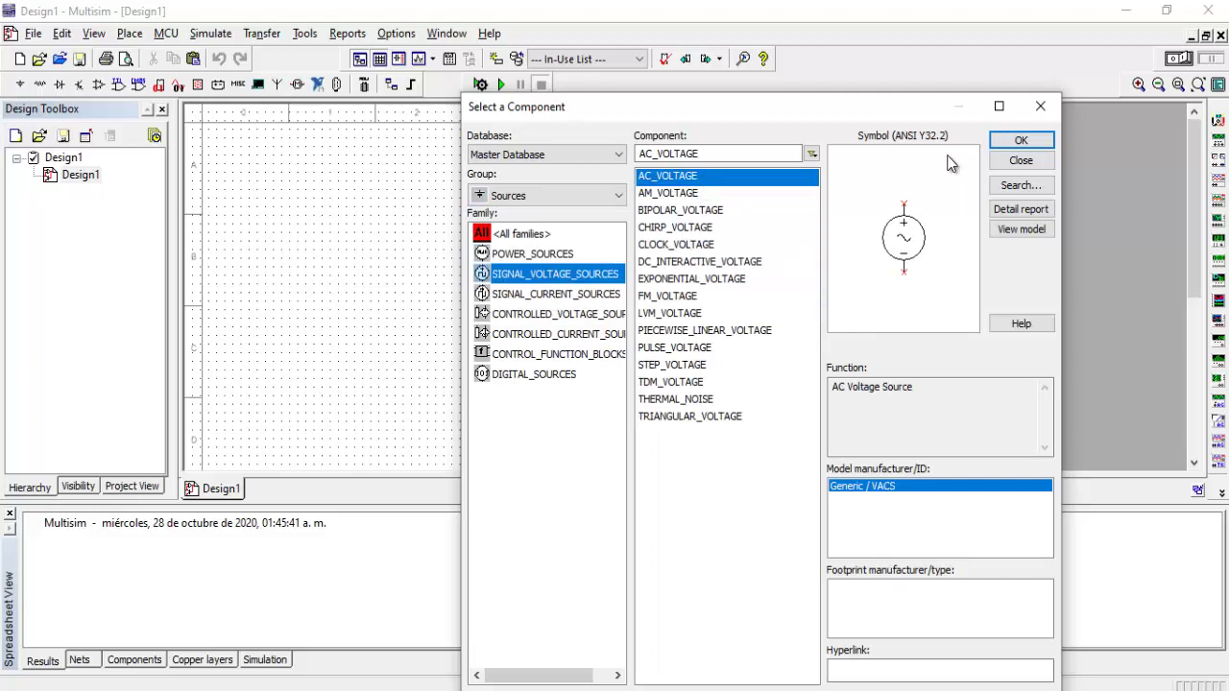
{"action": "left_click", "coordinate": [1020, 141]}
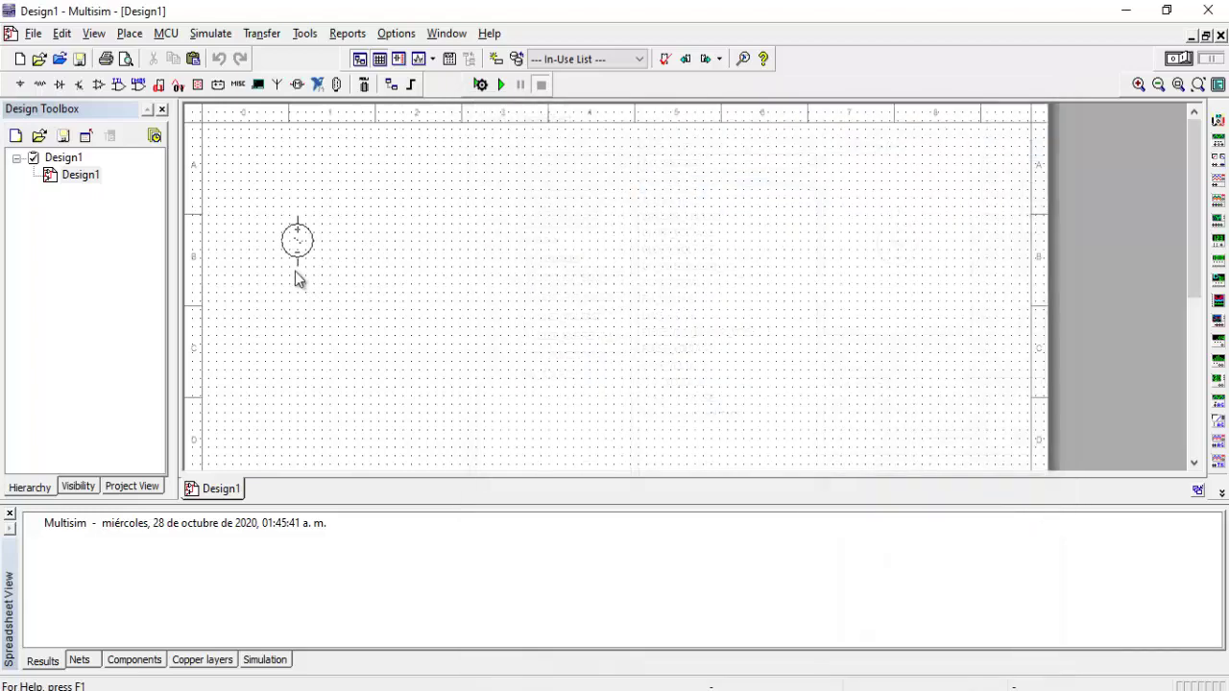
{"action": "left_click", "coordinate": [291, 270]}
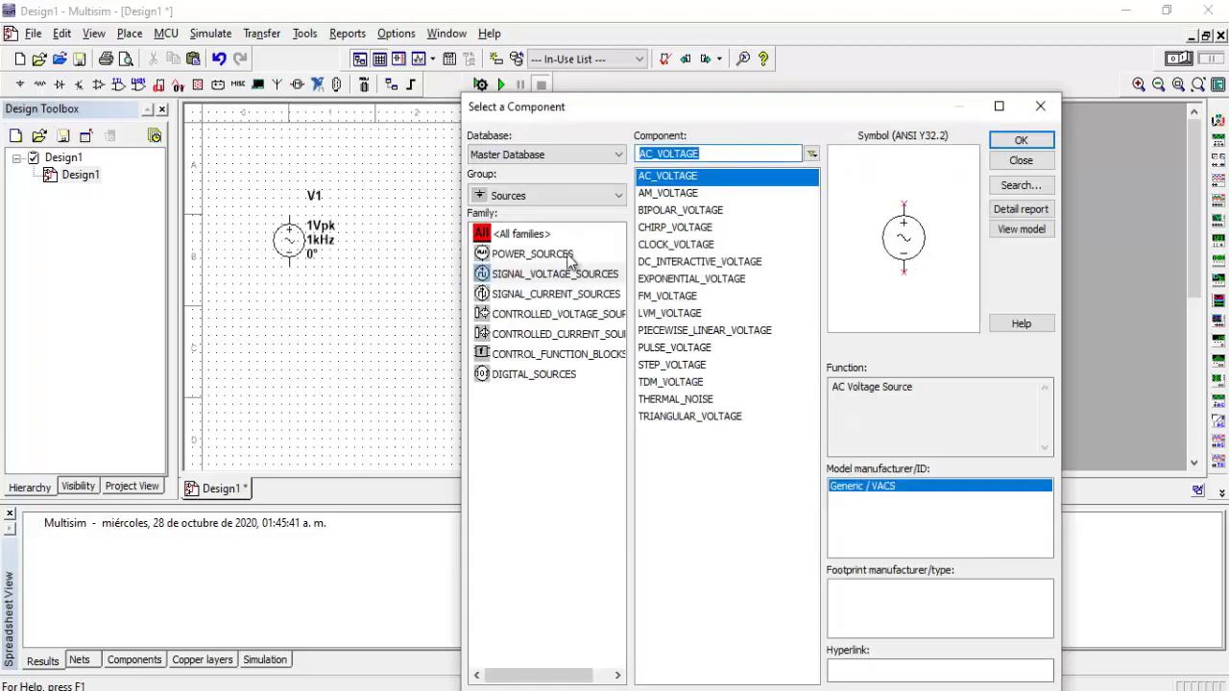
Step: Place a 0.051 Ω resistor horizontally to the right of source V1, leaving its properties as they are
{"action": "left_click", "coordinate": [547, 197]}
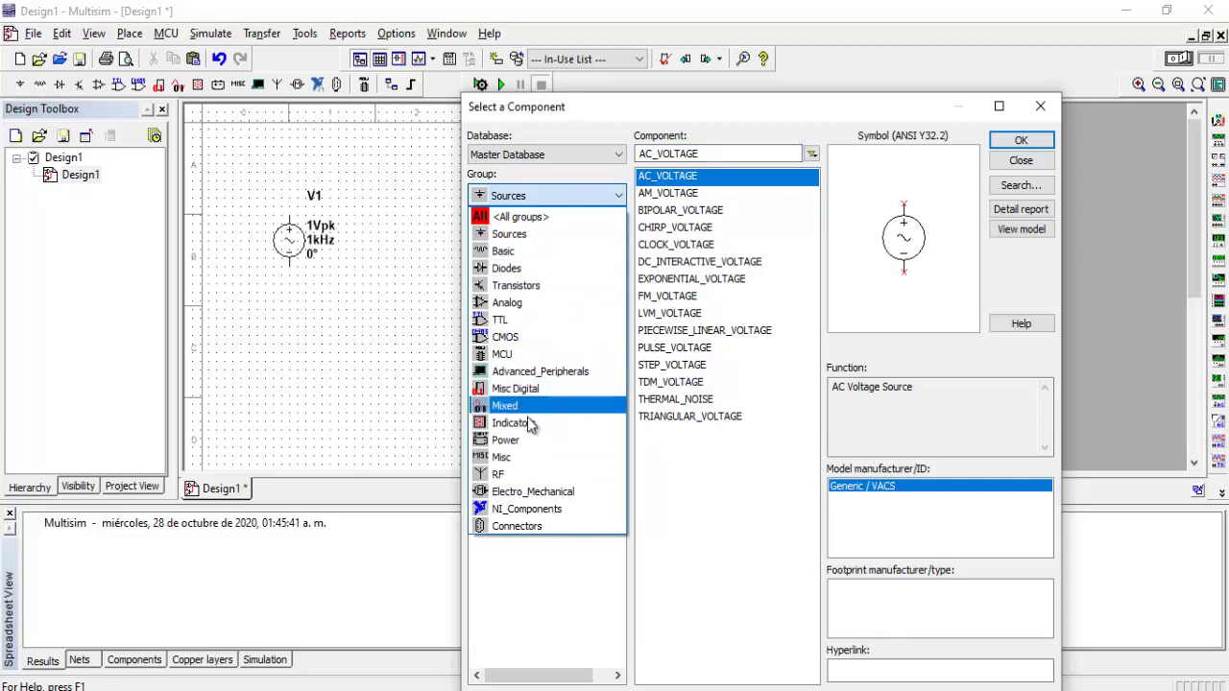
{"action": "left_click", "coordinate": [554, 197]}
{"action": "left_click", "coordinate": [554, 199]}
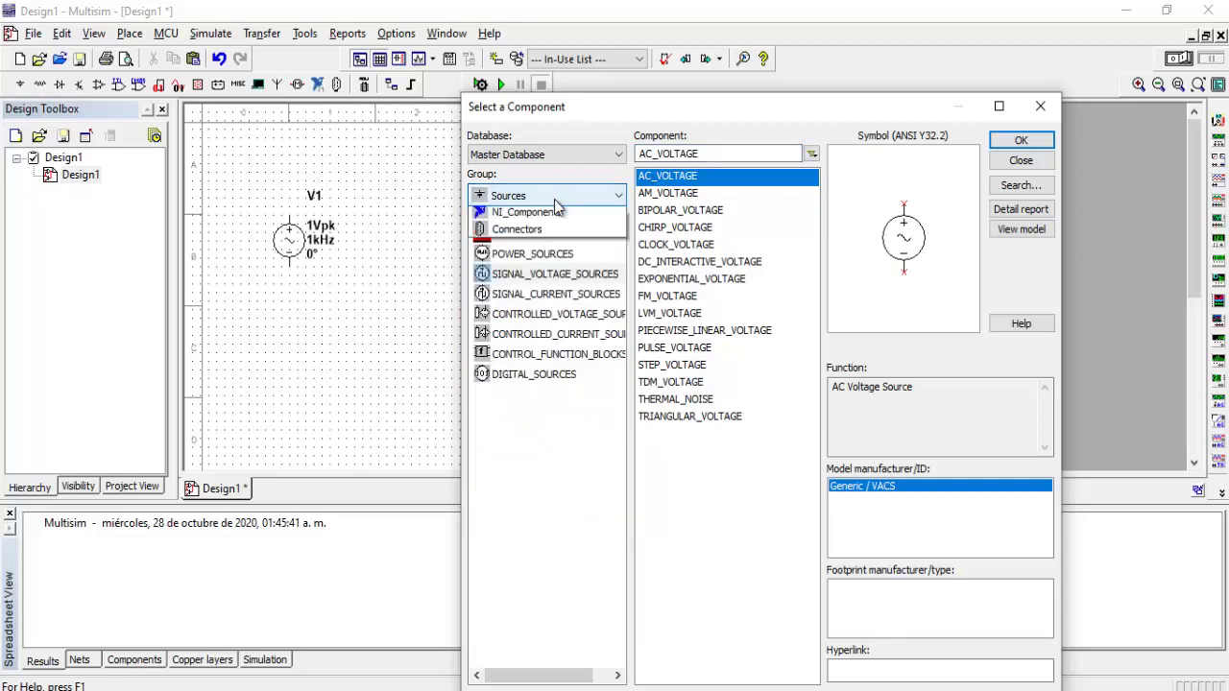
{"action": "left_click", "coordinate": [538, 251]}
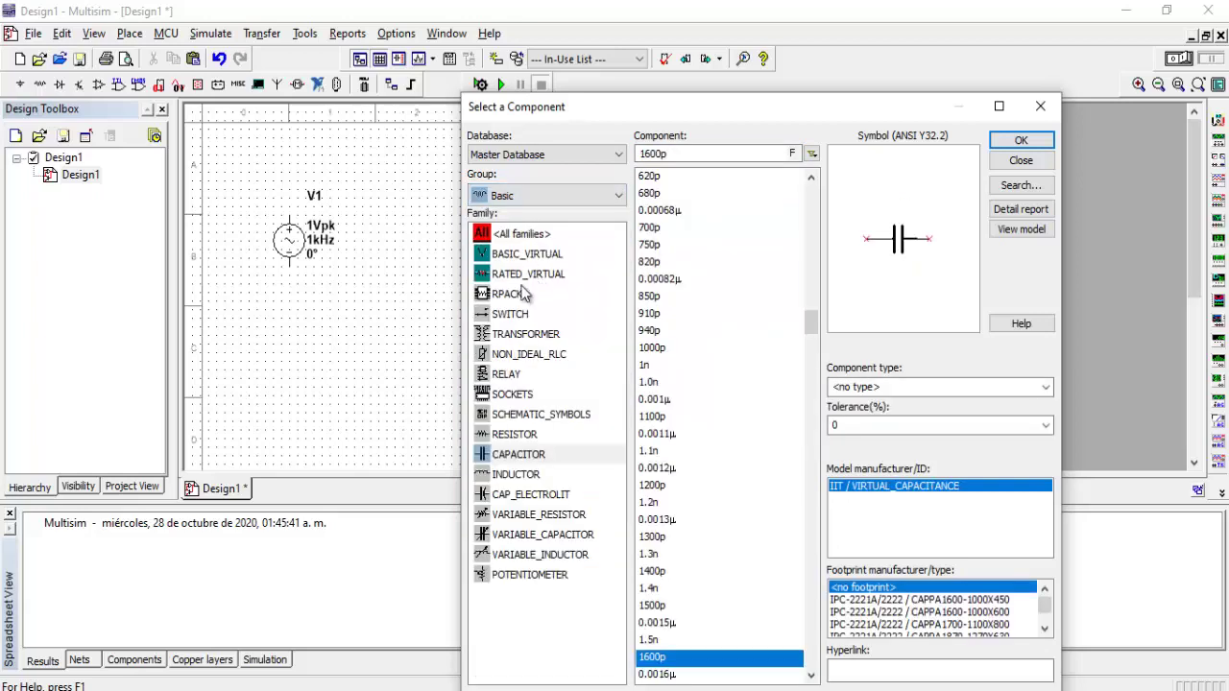
{"action": "left_click", "coordinate": [498, 442]}
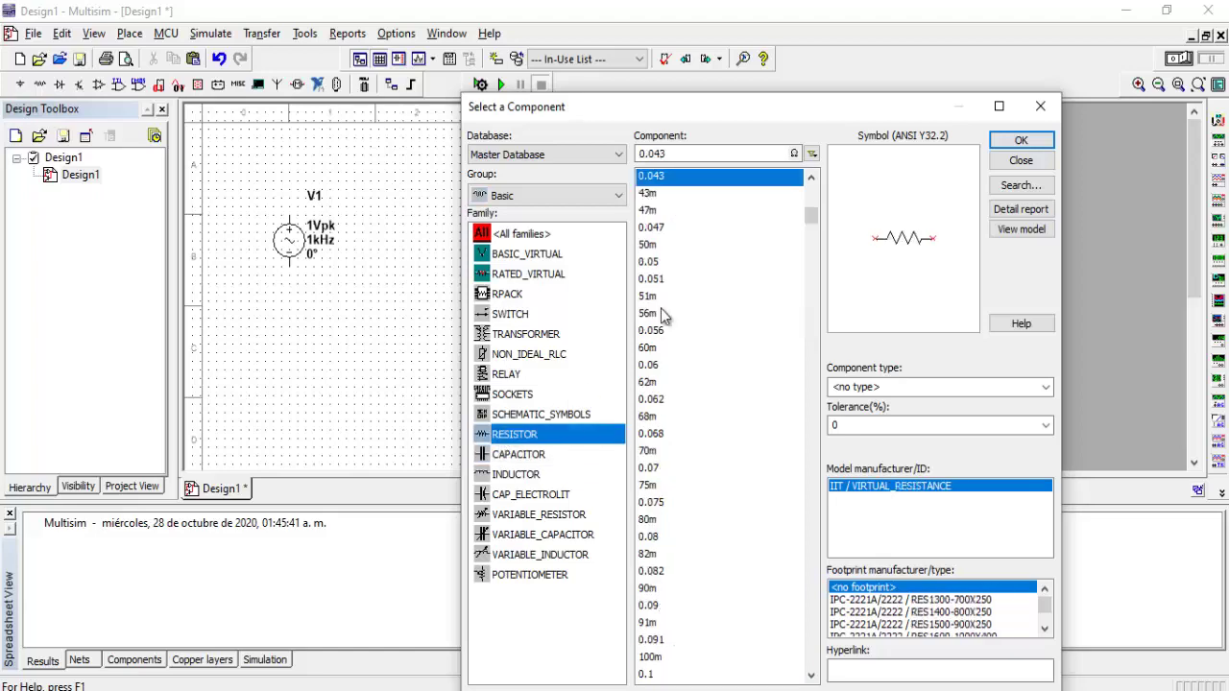
{"action": "left_click", "coordinate": [677, 281]}
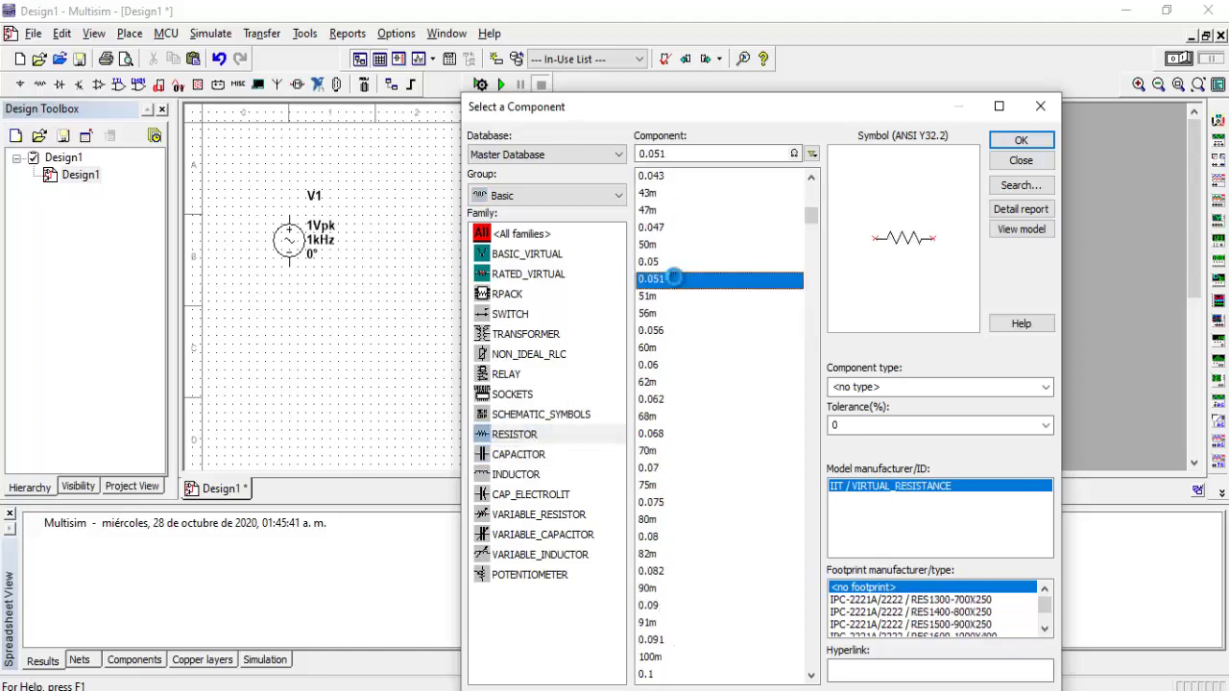
{"action": "double_click", "coordinate": [675, 281]}
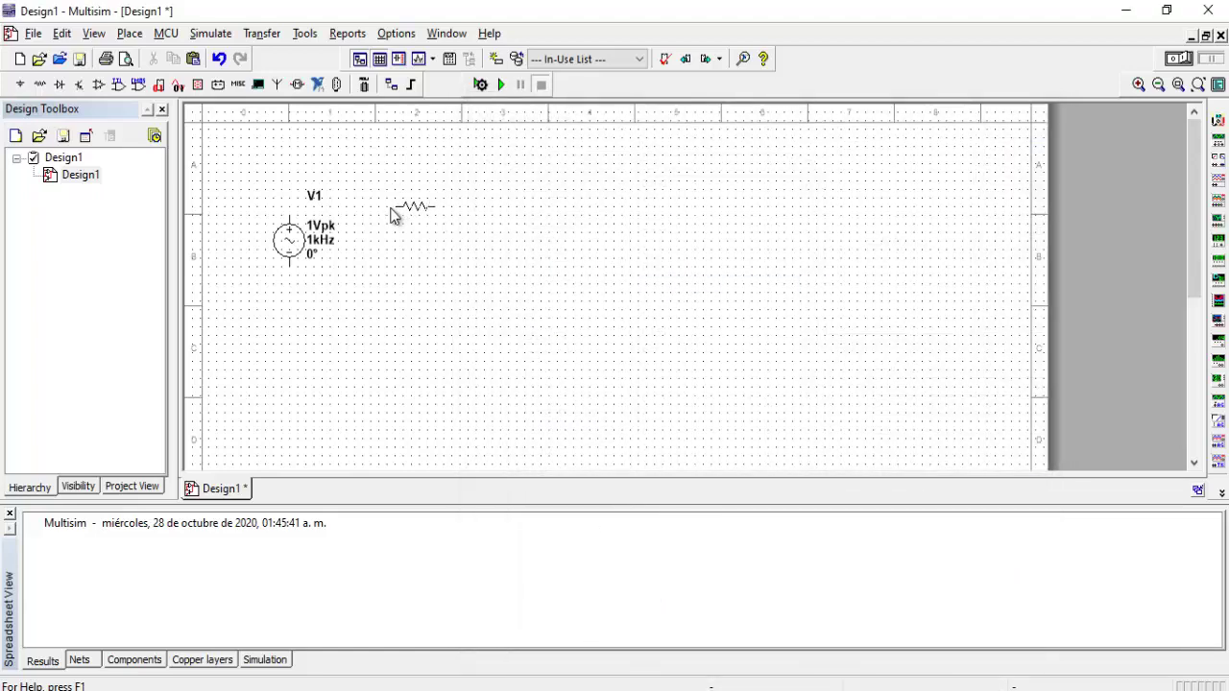
{"action": "double_click", "coordinate": [389, 211]}
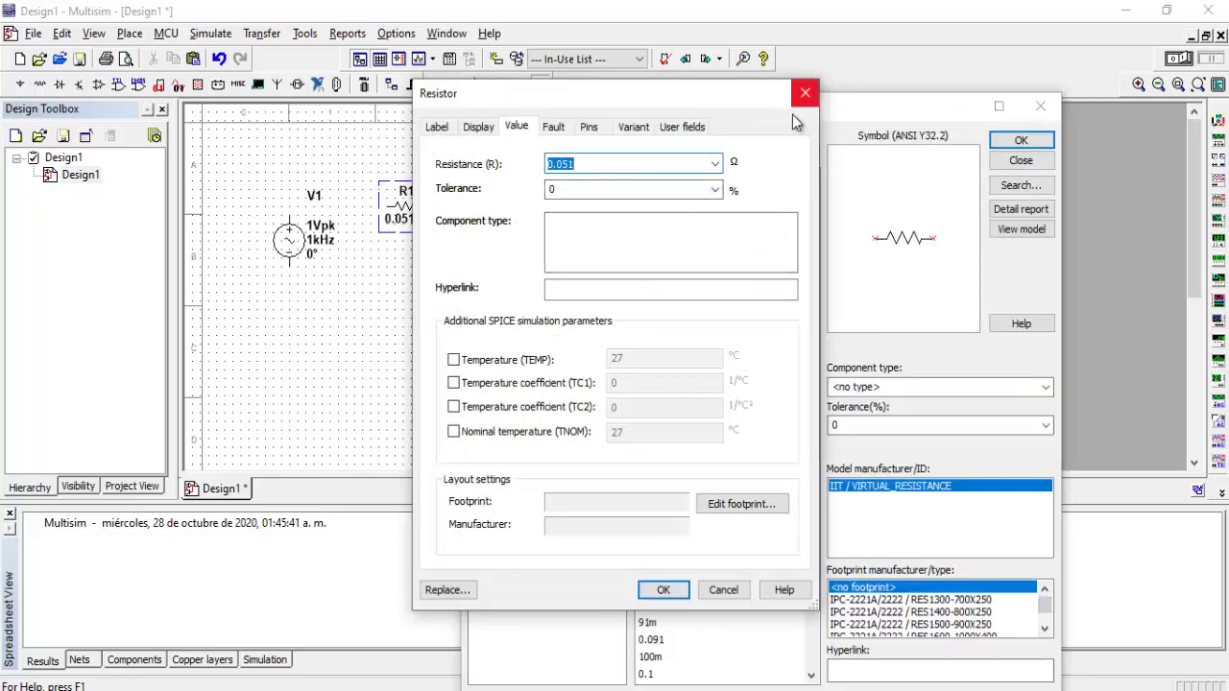
{"action": "left_click", "coordinate": [805, 92]}
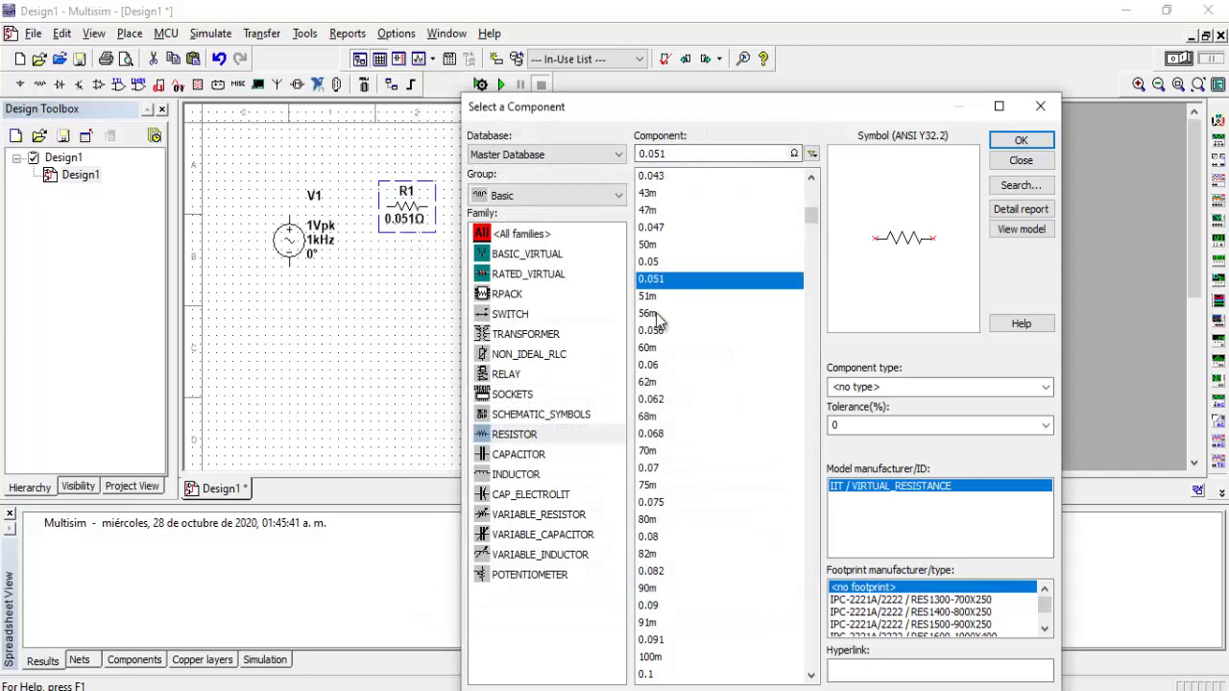
Step: Place a 56 mΩ resistor above and to the right of R1, and a 1500 nH inductor lower right on the schematic
{"action": "double_click", "coordinate": [657, 313]}
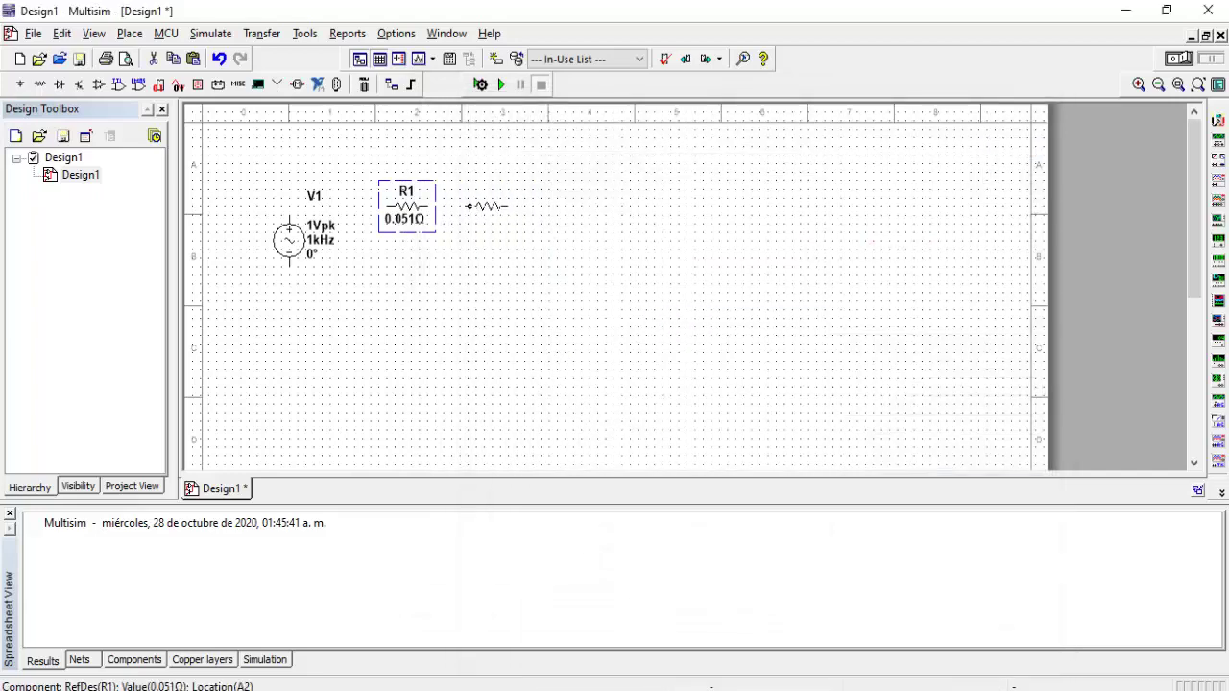
{"action": "left_click", "coordinate": [534, 160]}
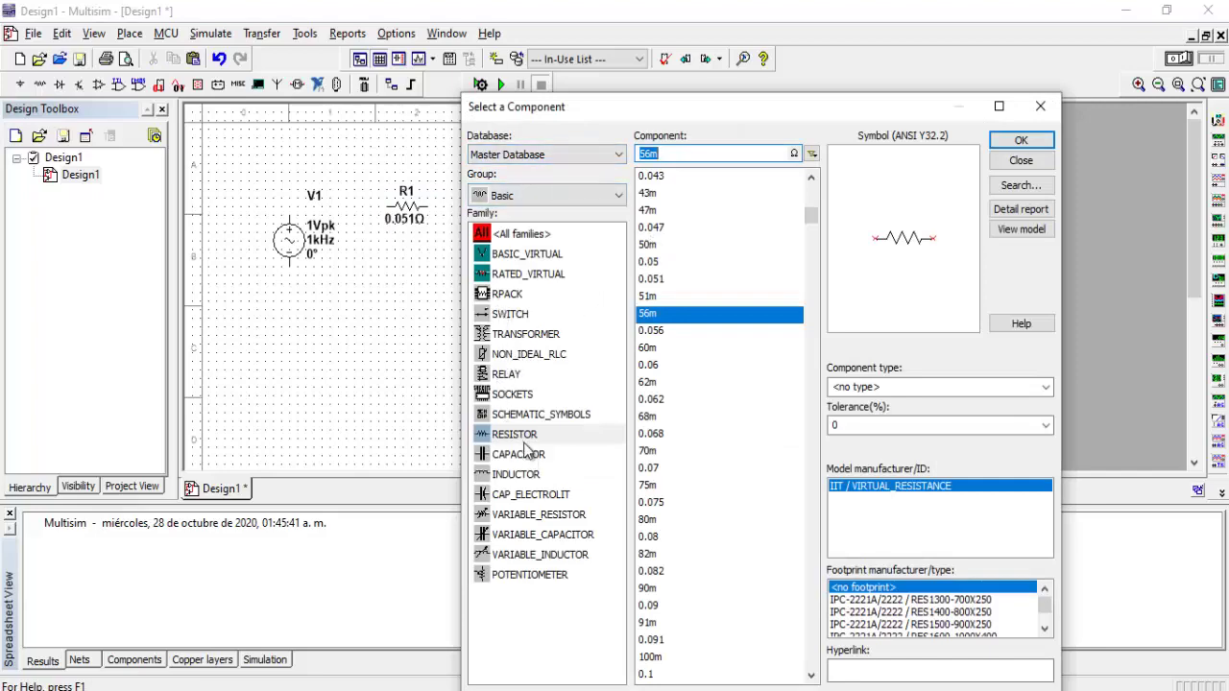
{"action": "left_click", "coordinate": [555, 471]}
{"action": "left_click", "coordinate": [709, 384]}
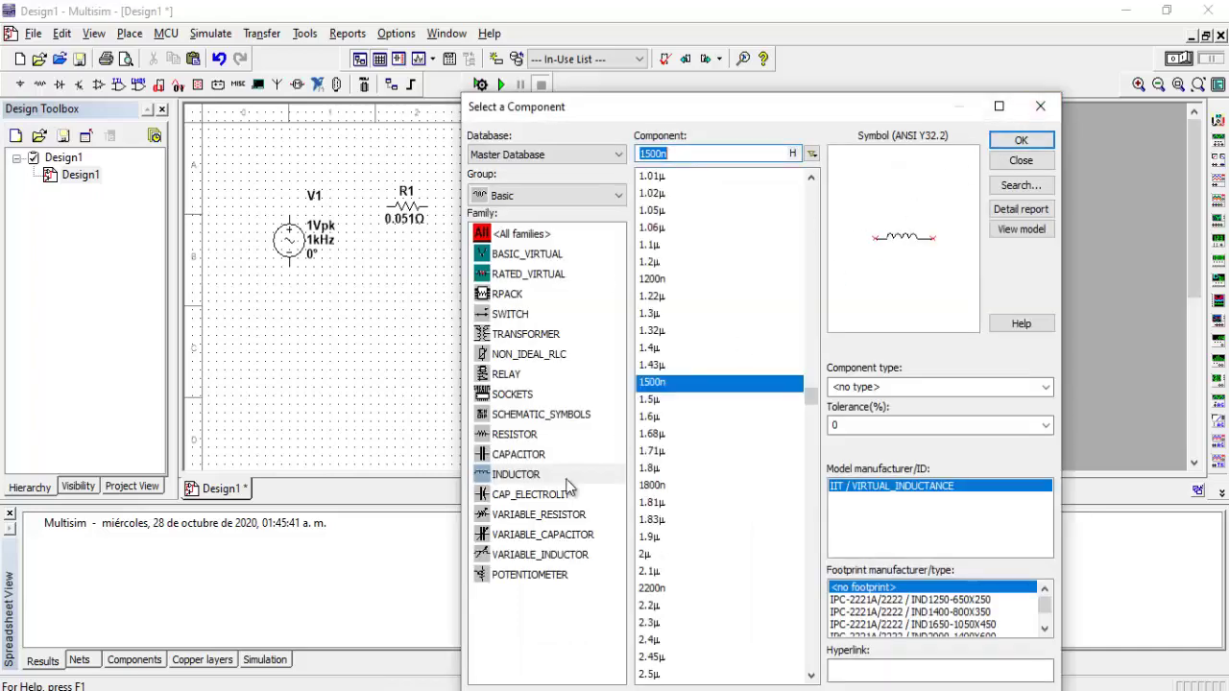
Step: Place a 1600 pF capacitor horizontally just below resistor R2
{"action": "left_click", "coordinate": [543, 449]}
{"action": "left_click", "coordinate": [1021, 141]}
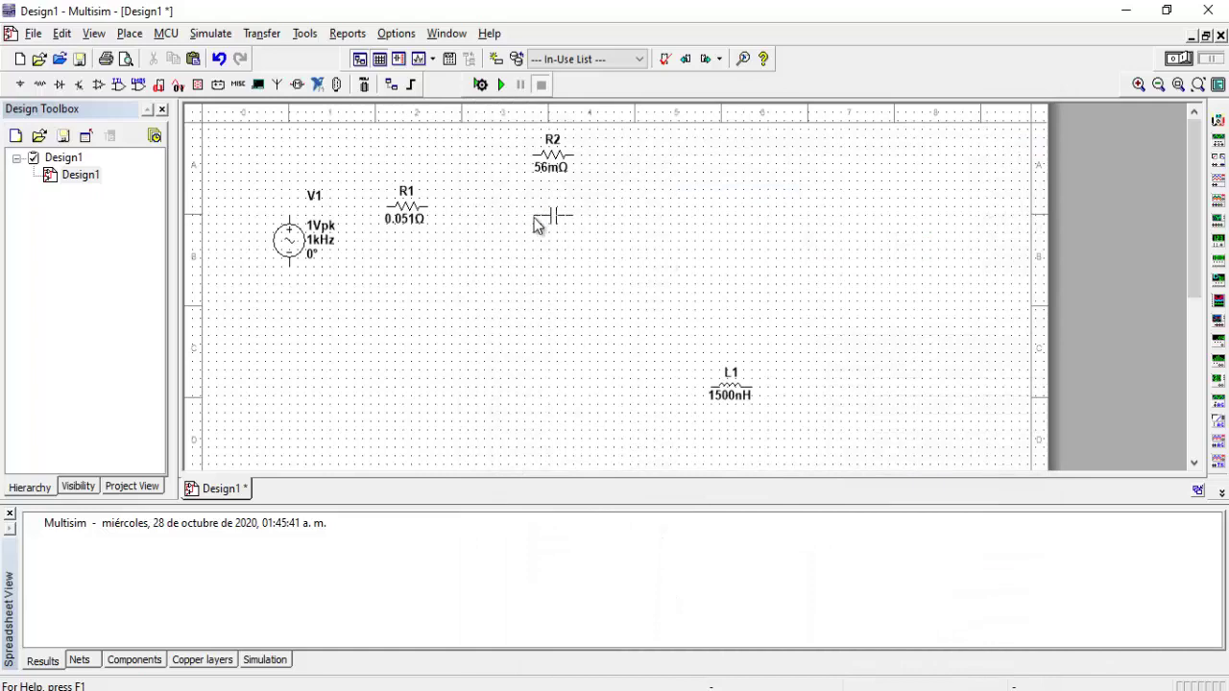
{"action": "left_click", "coordinate": [534, 221]}
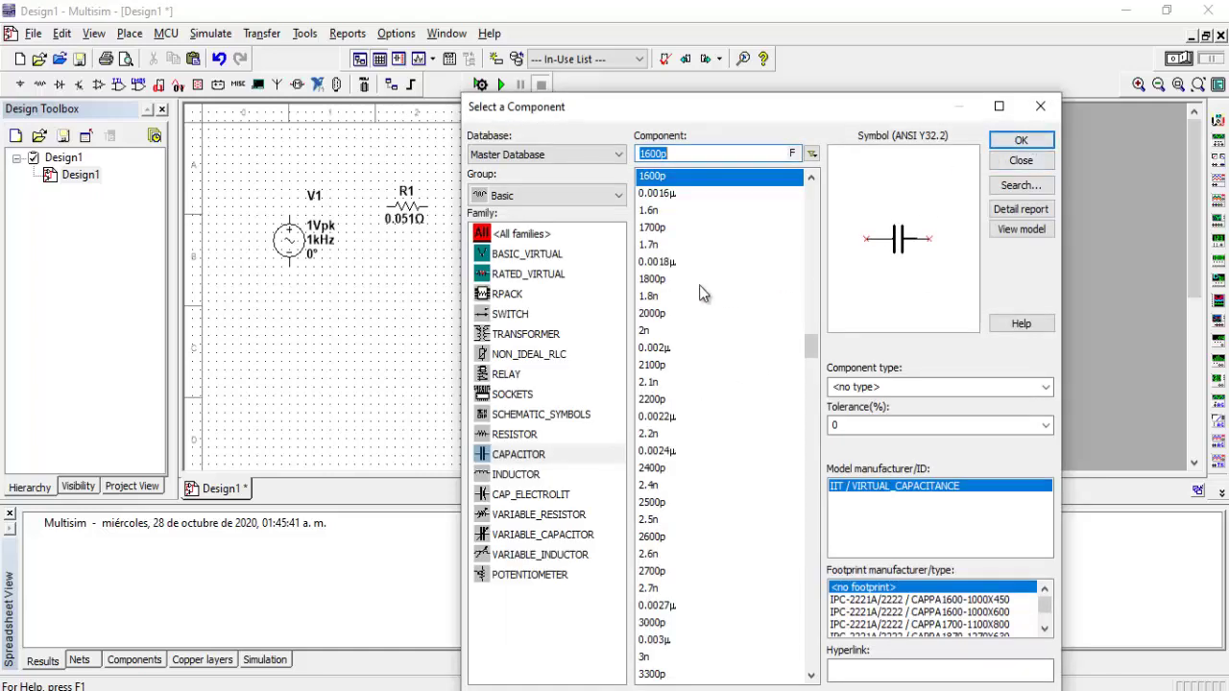
Step: Place an analog GROUND from the power sources family on the schematic below resistor R1
{"action": "left_click", "coordinate": [547, 197]}
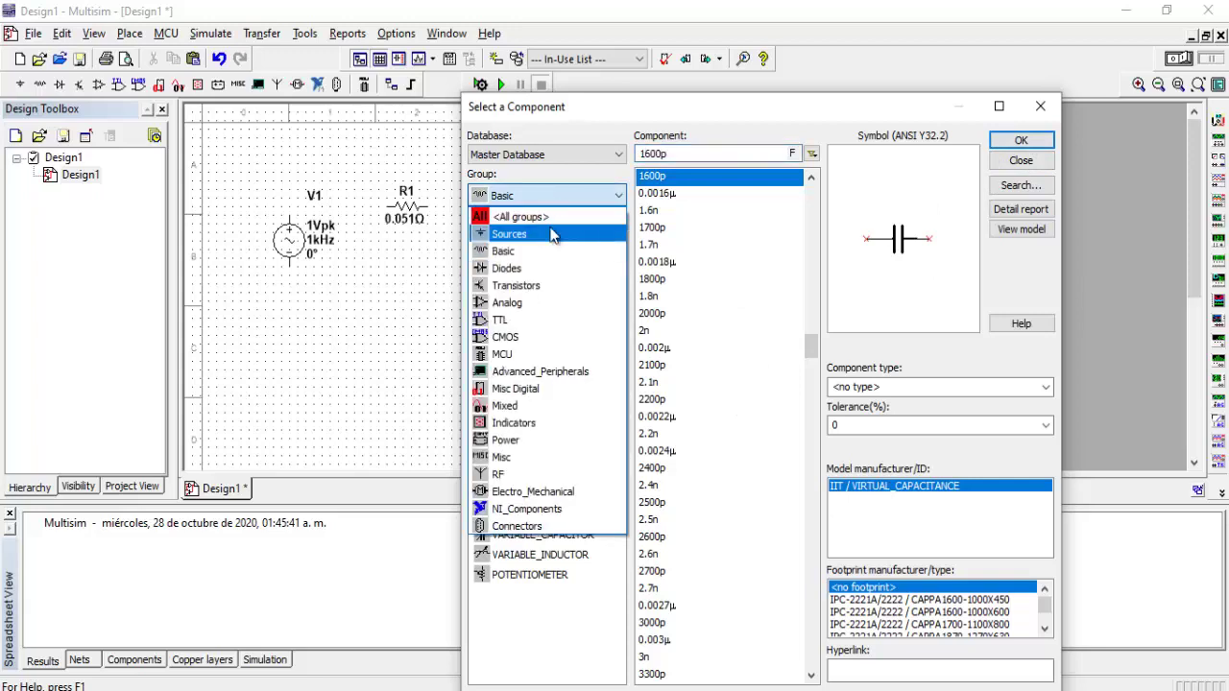
{"action": "left_click", "coordinate": [555, 237]}
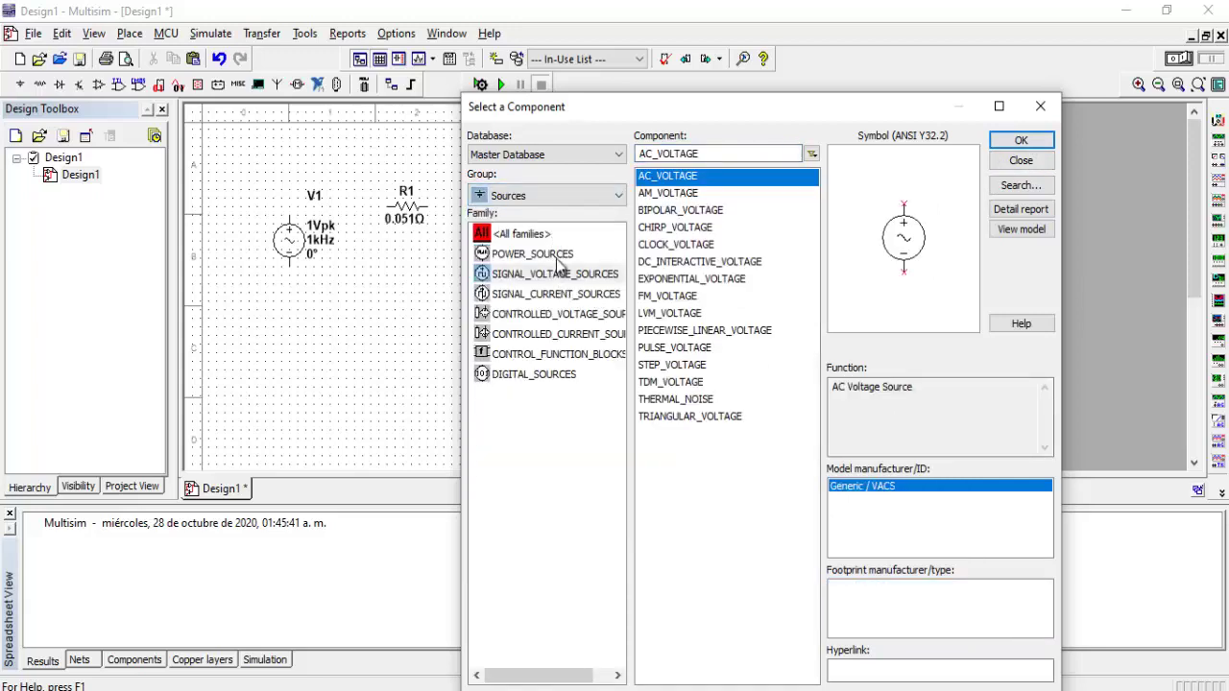
{"action": "left_click", "coordinate": [559, 253]}
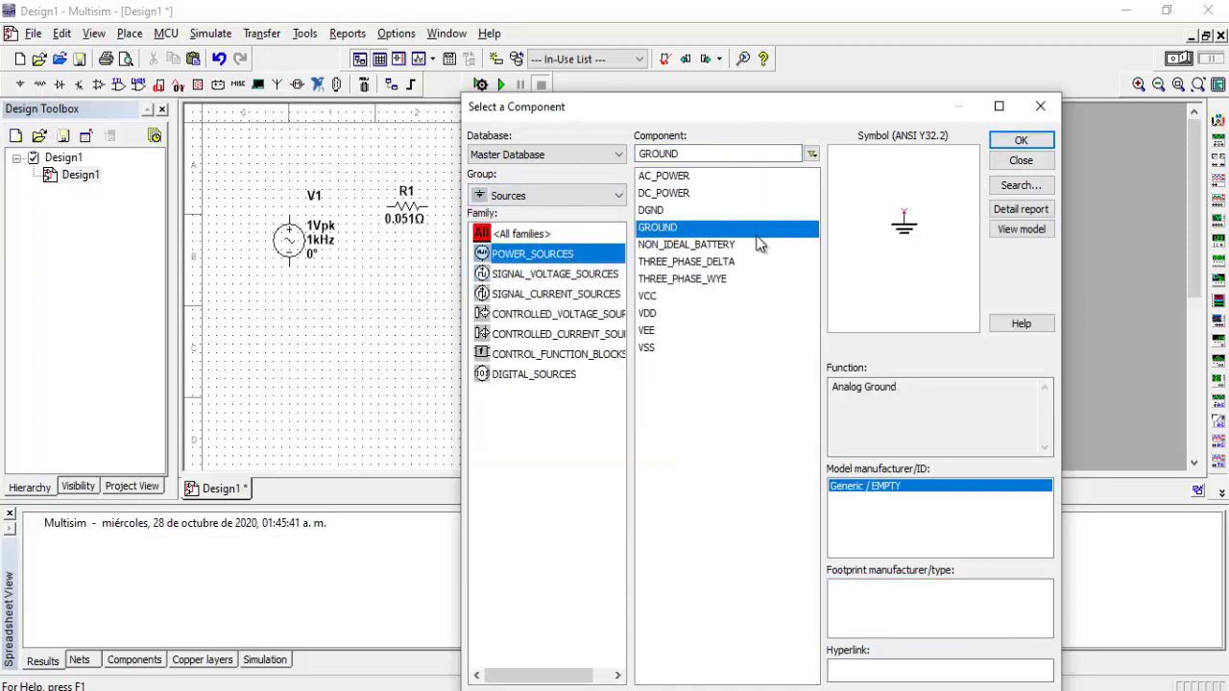
{"action": "left_click", "coordinate": [1022, 141]}
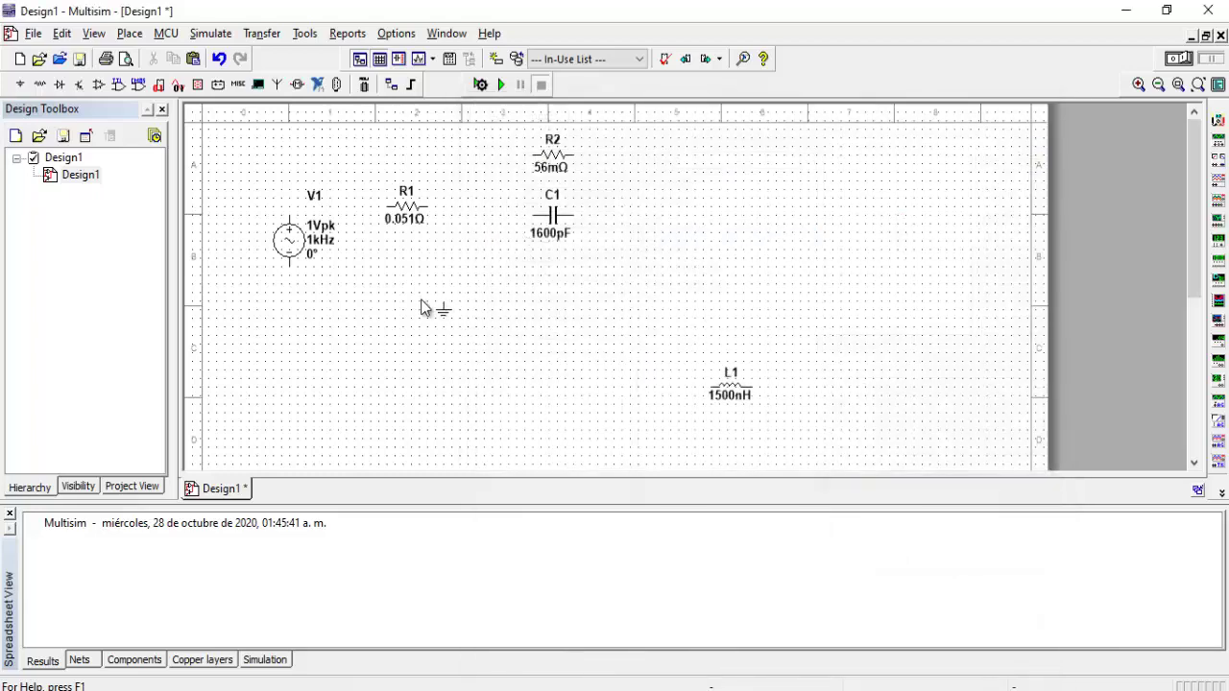
{"action": "left_click", "coordinate": [405, 327]}
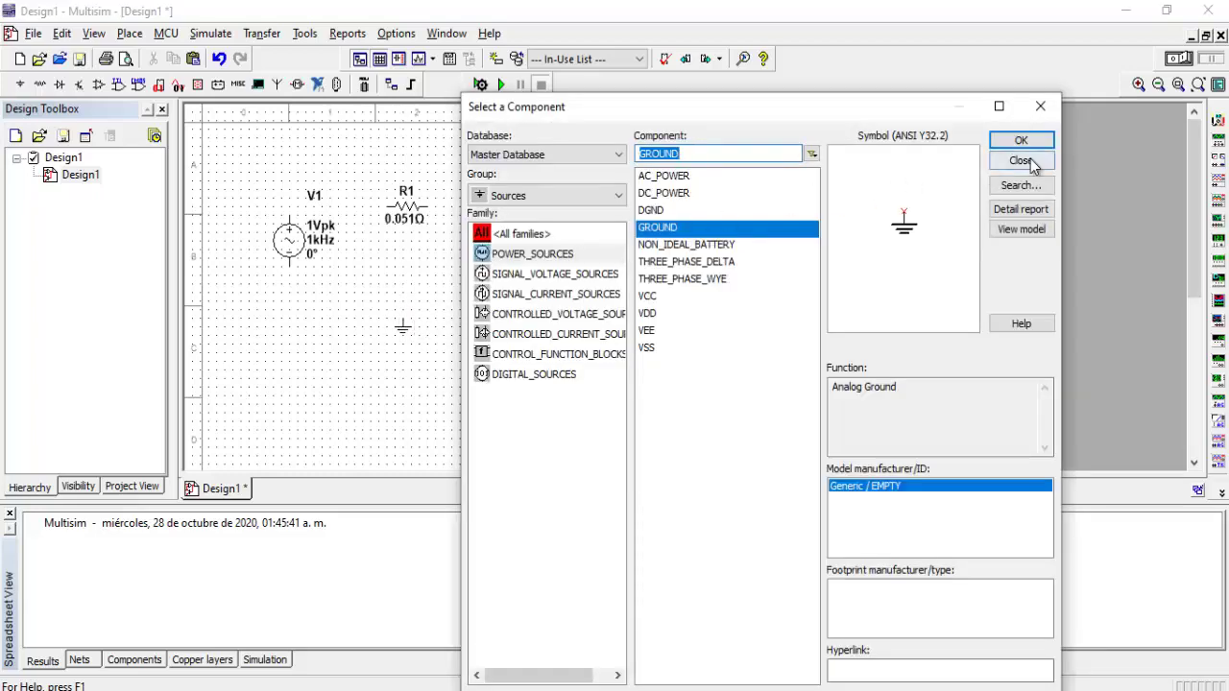
{"action": "left_click", "coordinate": [1040, 108]}
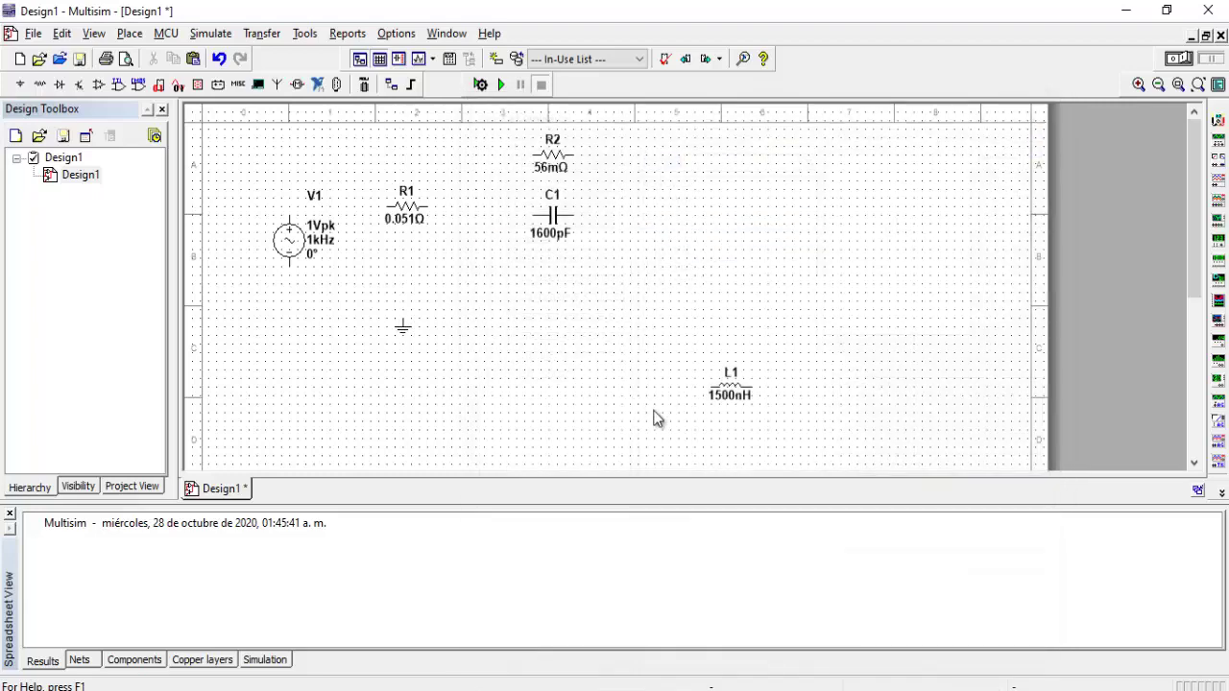
Step: Move inductor L1 up beside capacitor C1 and shift resistor R1 upward, above the source's level
{"action": "left_click", "coordinate": [734, 382]}
{"action": "left_click_drag", "start_coordinate": [631, 253], "coordinate": [632, 255]}
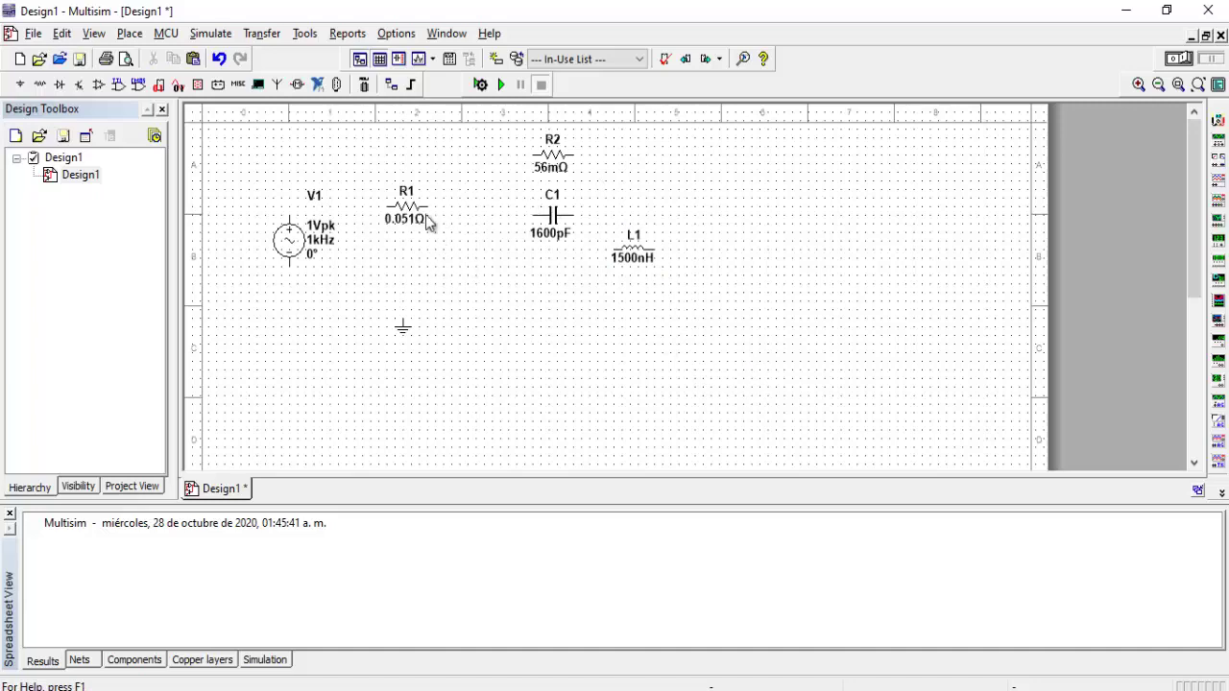
{"action": "left_click_drag", "start_coordinate": [416, 218], "coordinate": [408, 192]}
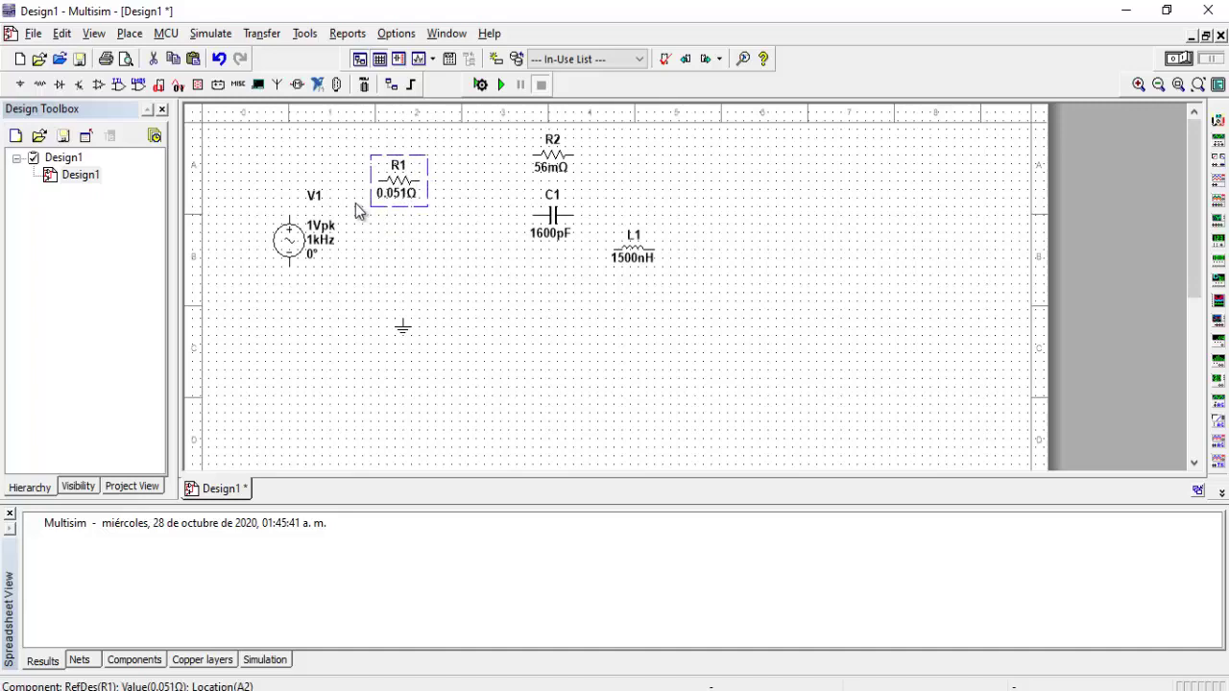
Step: Wire V1's positive terminal through R1 to R2 and connect C1 in parallel with R2
{"action": "left_click", "coordinate": [381, 181]}
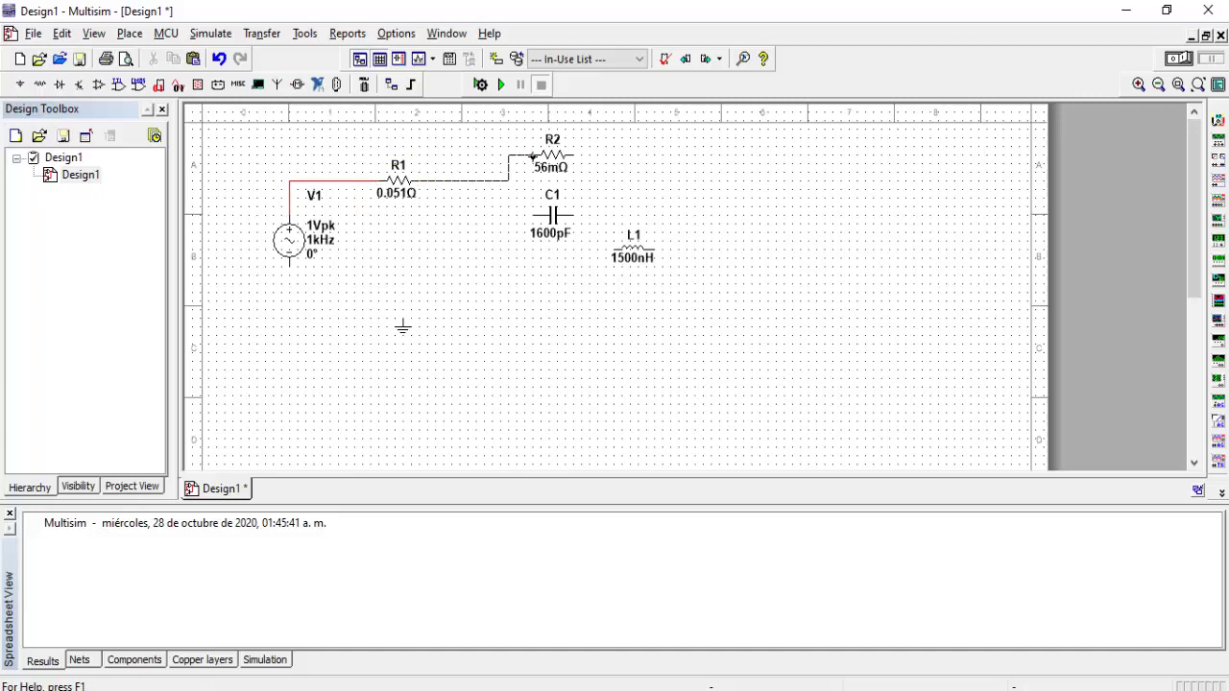
{"action": "left_click", "coordinate": [531, 156]}
{"action": "left_click", "coordinate": [509, 181]}
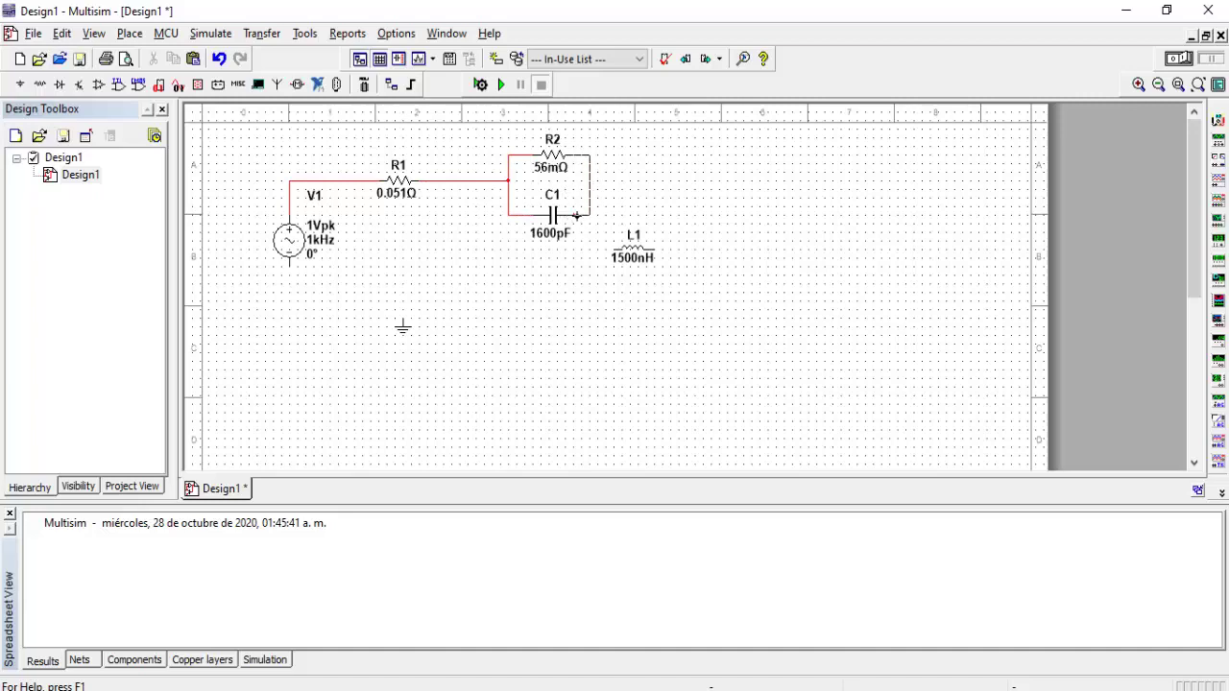
{"action": "left_click", "coordinate": [577, 217]}
Step: Rotate inductor L1 90° clockwise and wire it between the R2–C1 output node and V1's negative terminal
{"action": "right_click", "coordinate": [633, 254]}
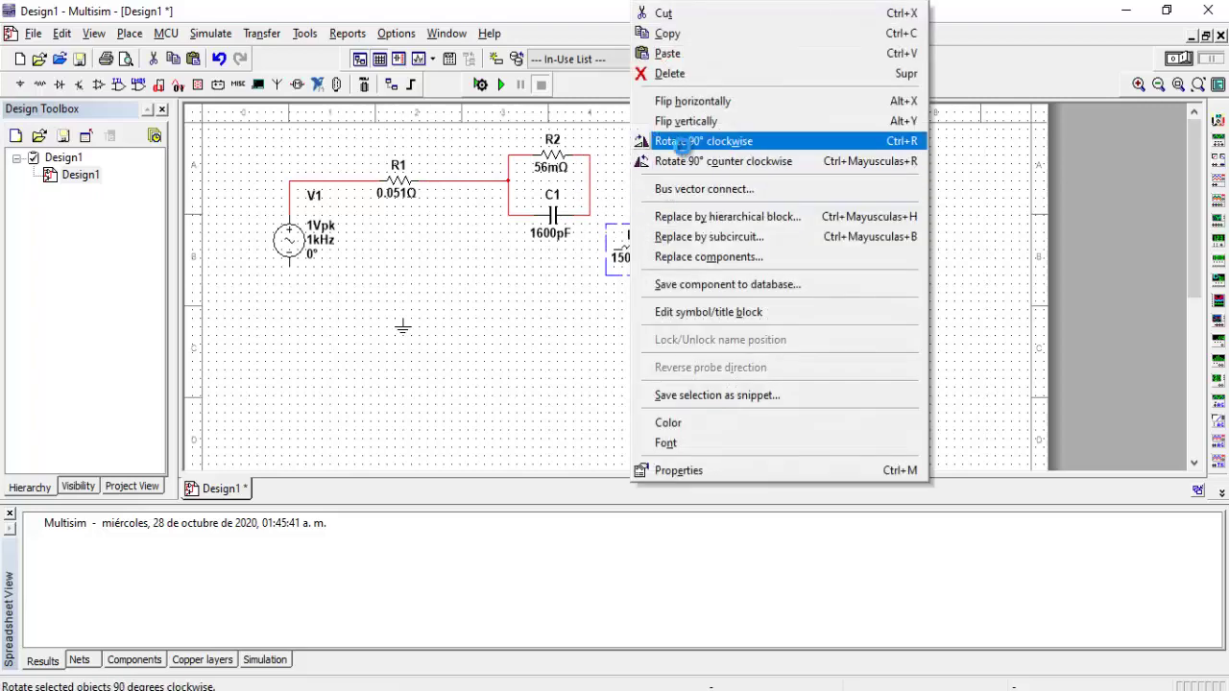
{"action": "left_click", "coordinate": [711, 140]}
{"action": "left_click", "coordinate": [644, 192]}
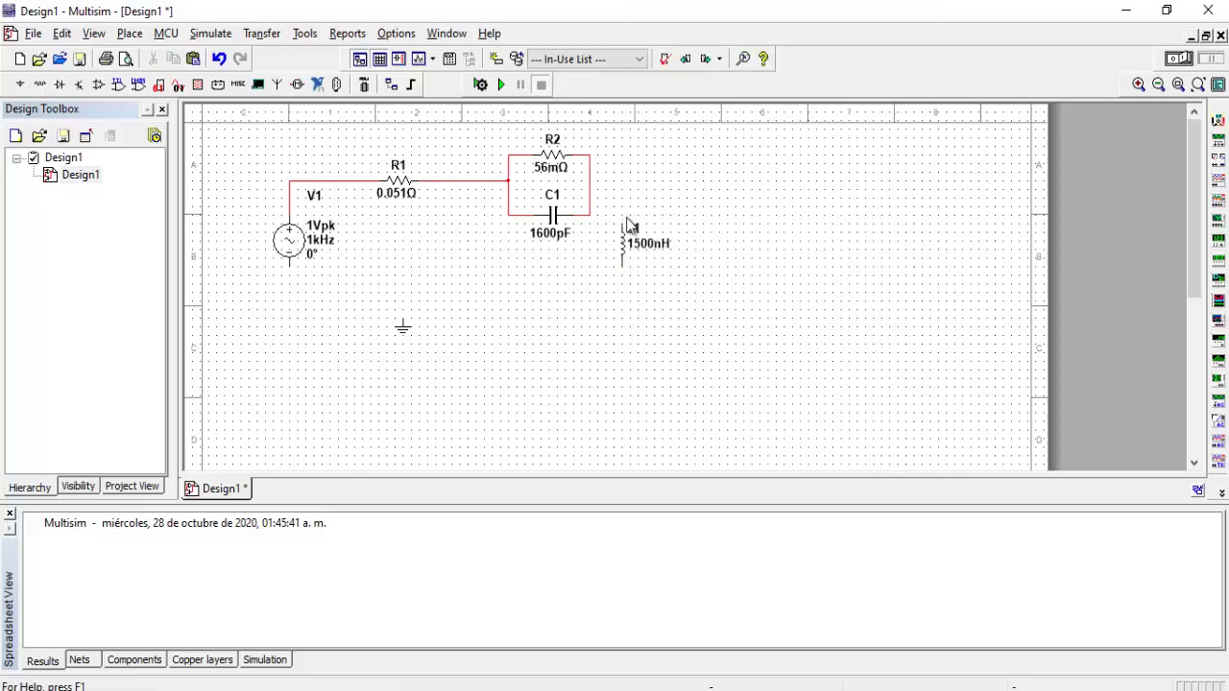
{"action": "left_click", "coordinate": [589, 180]}
{"action": "left_click", "coordinate": [289, 271]}
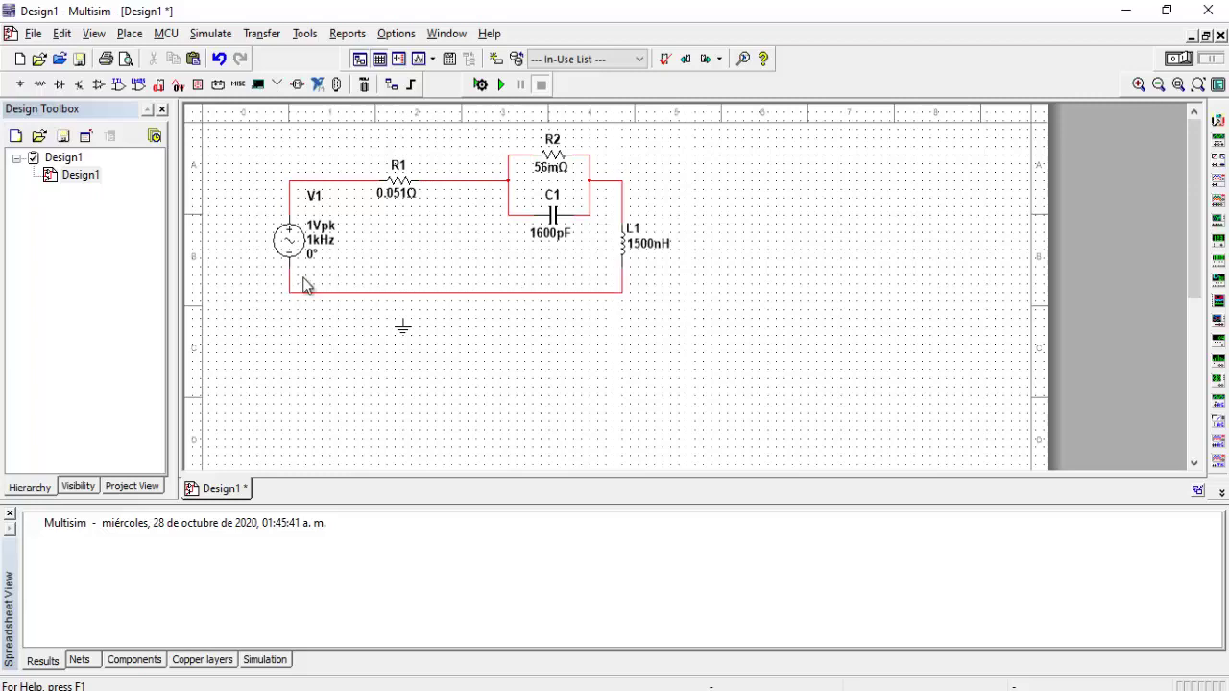
Step: Move the ground symbol up so it connects to the circuit's lower return wire
{"action": "left_click", "coordinate": [404, 334]}
{"action": "left_click_drag", "start_coordinate": [423, 306], "coordinate": [423, 306]}
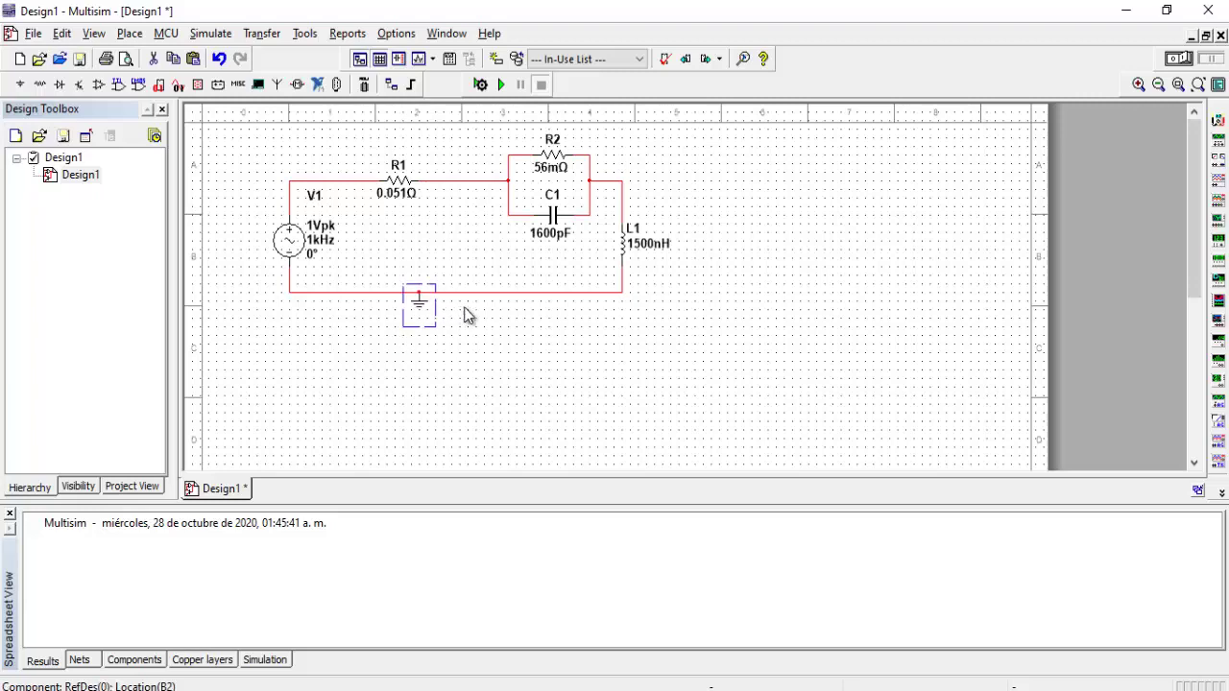
{"action": "left_click", "coordinate": [490, 315]}
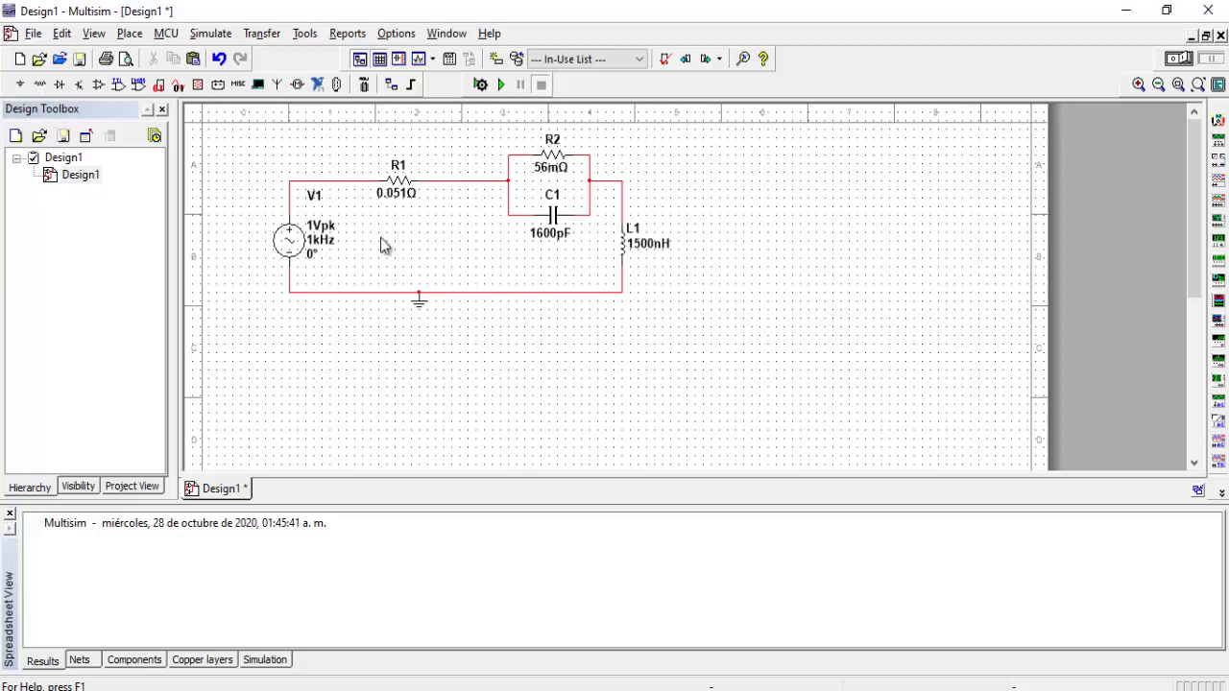
Step: Set source V1's peak voltage to 60 V, voltage offset to 60 V and frequency to 31.83 Hz
{"action": "left_click", "coordinate": [293, 243]}
{"action": "double_click", "coordinate": [293, 243]}
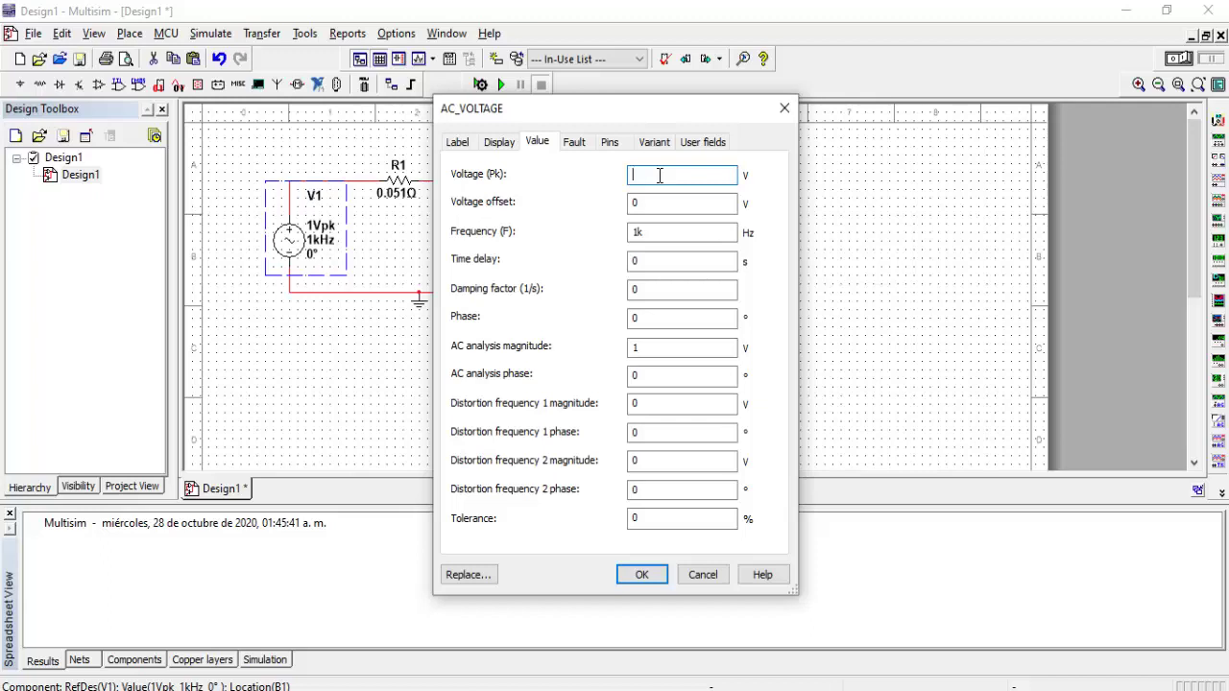
{"action": "type", "text": "60"}
{"action": "double_click", "coordinate": [665, 204]}
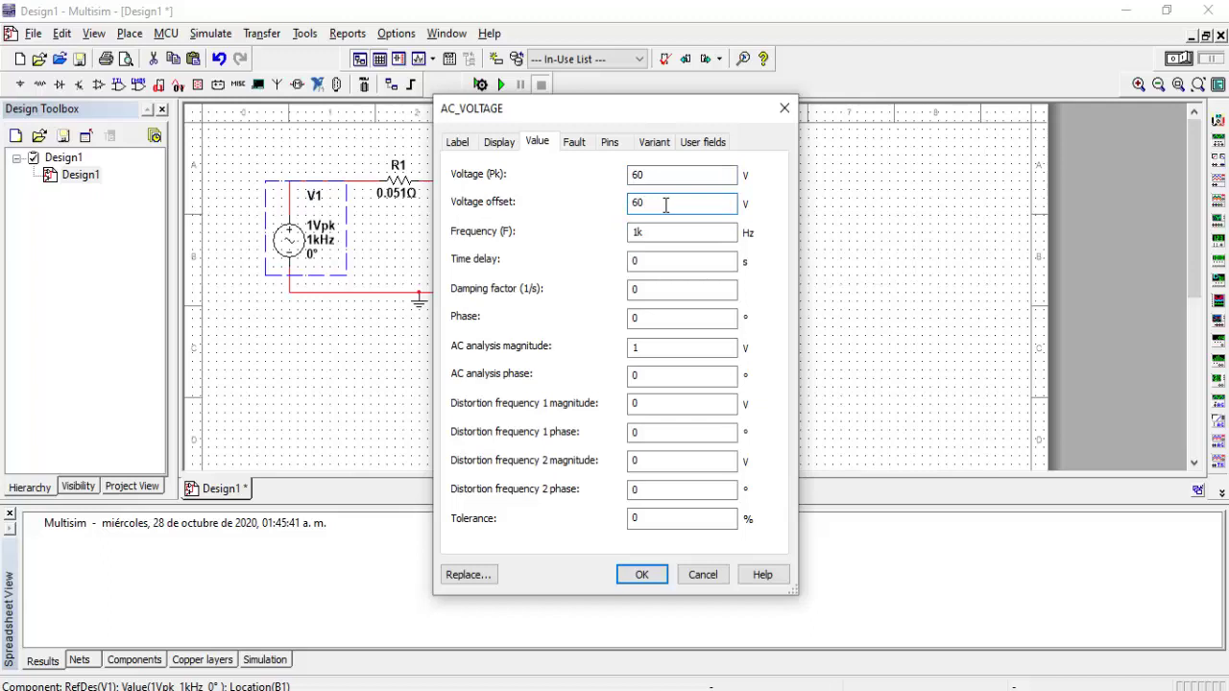
{"action": "double_click", "coordinate": [658, 228]}
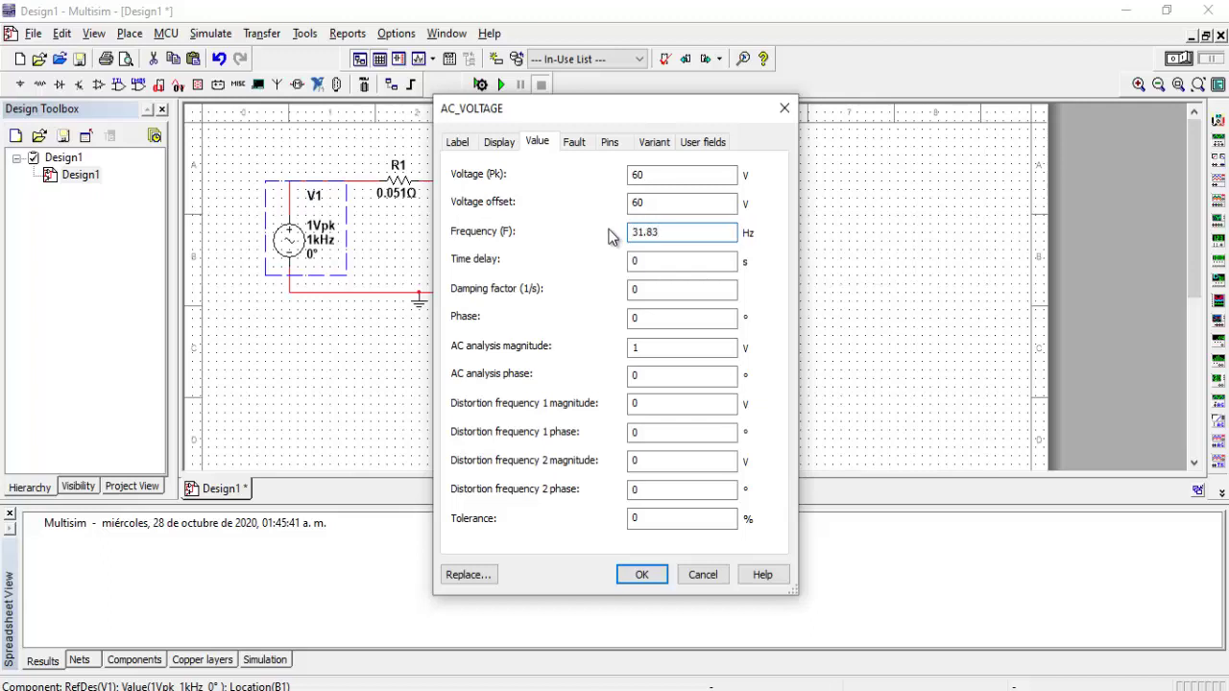
Step: Give V1 a phase of 0°, an AC analysis magnitude of 60 V and an AC analysis phase of 0°
{"action": "left_click", "coordinate": [634, 319]}
{"action": "type", "text": "0"}
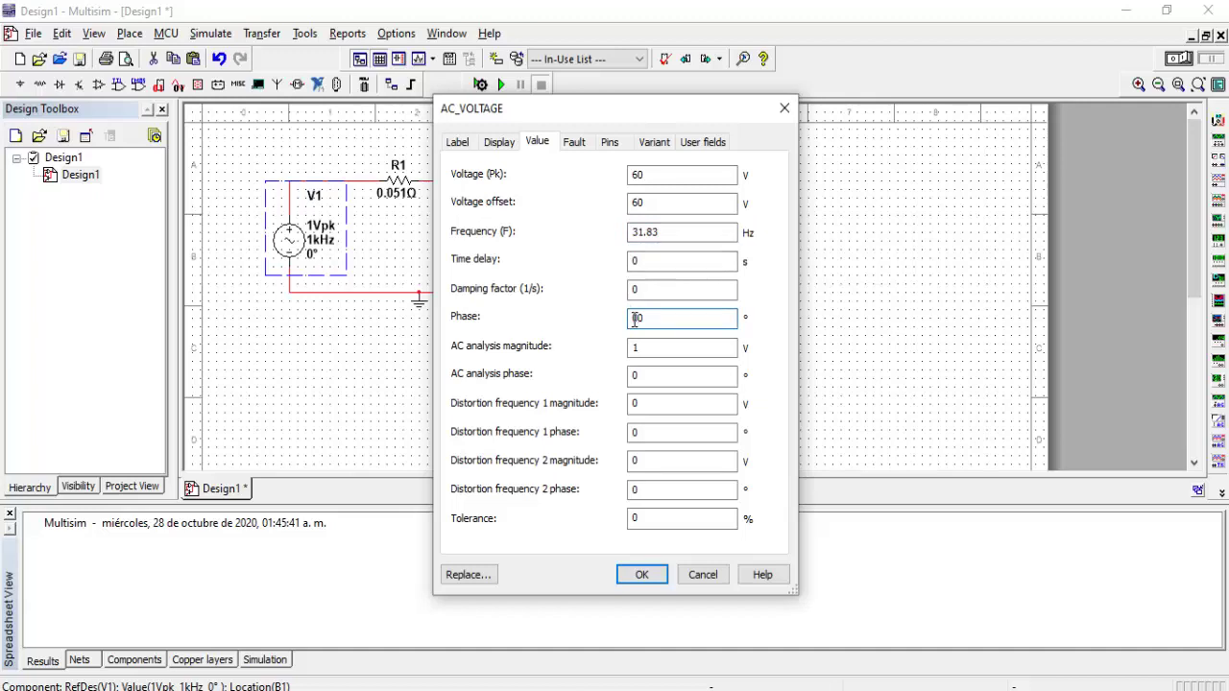
{"action": "left_click", "coordinate": [634, 346]}
{"action": "double_click", "coordinate": [632, 349]}
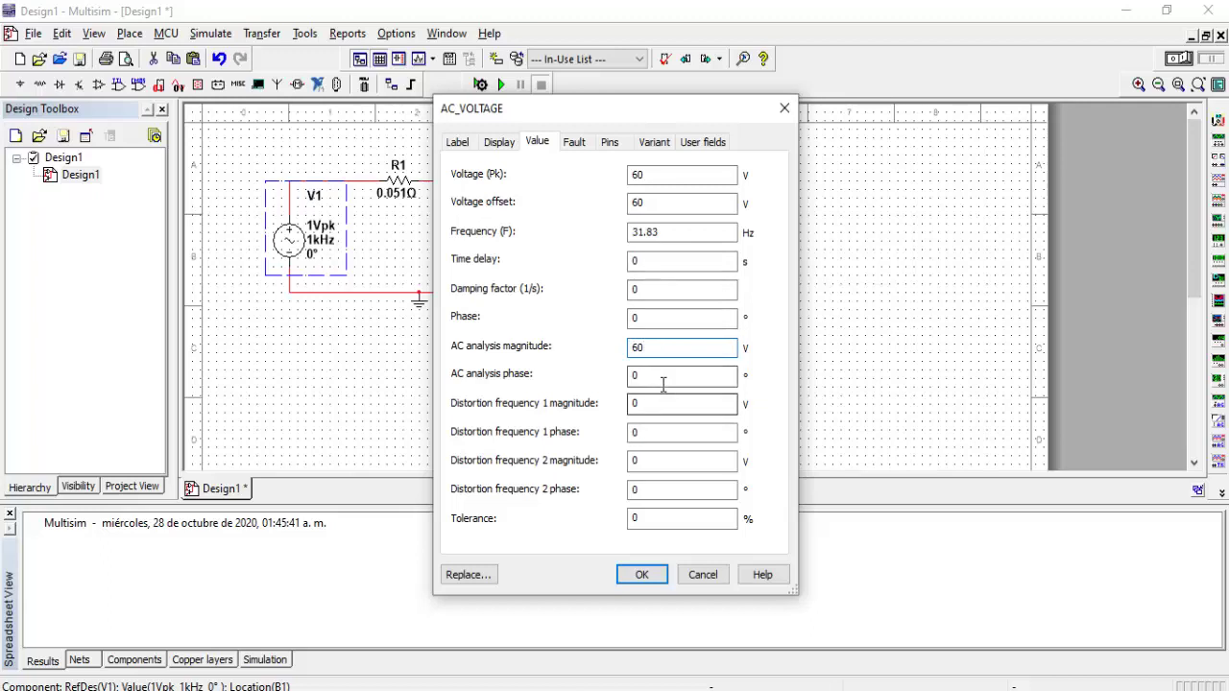
{"action": "left_click", "coordinate": [661, 375]}
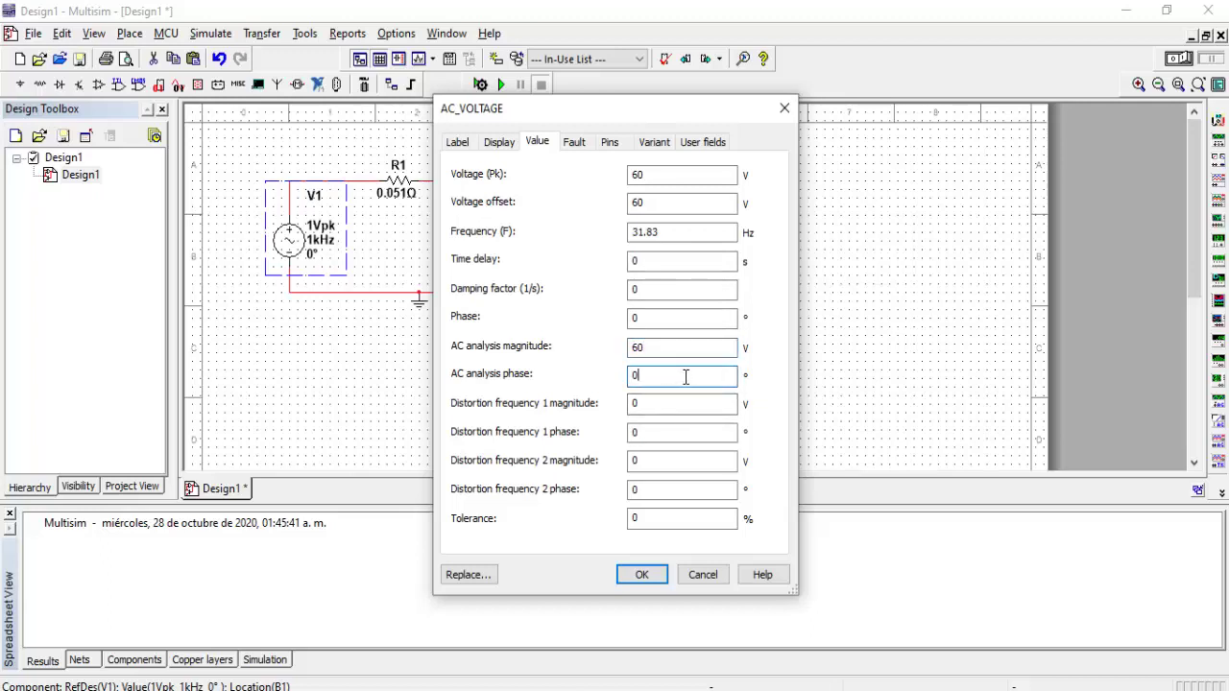
{"action": "left_click", "coordinate": [642, 576]}
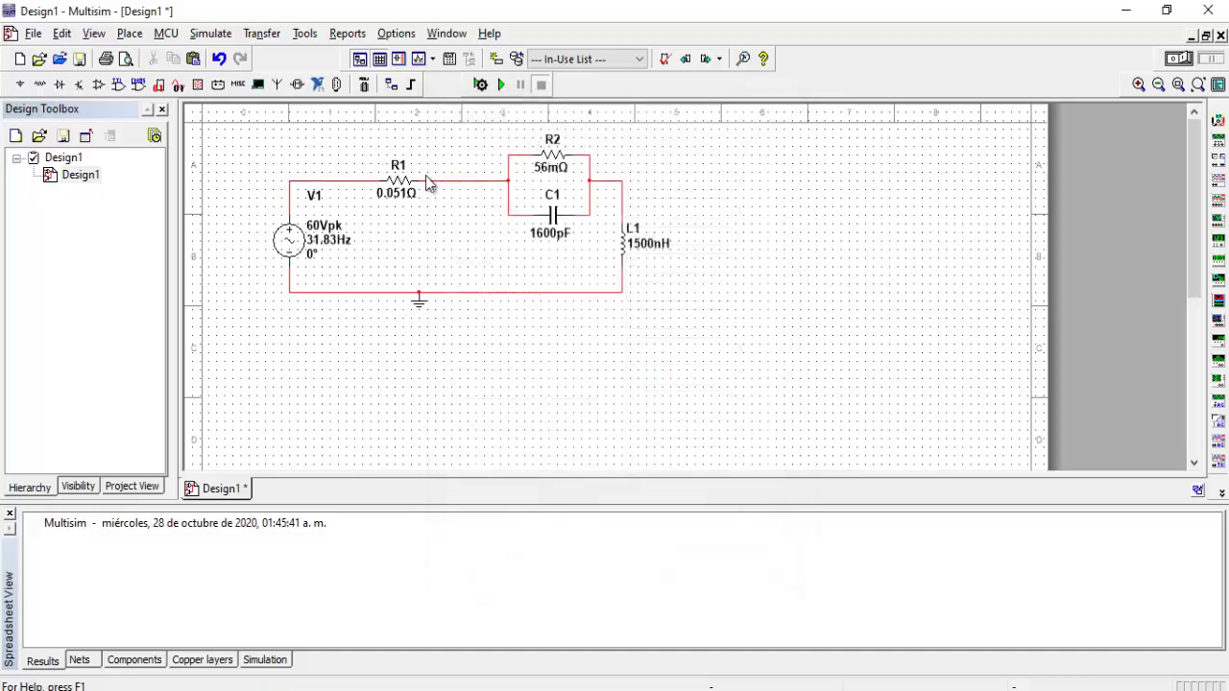
Step: Set resistor R1 to 30 Ω and resistor R2 to 50 Ω
{"action": "double_click", "coordinate": [399, 183]}
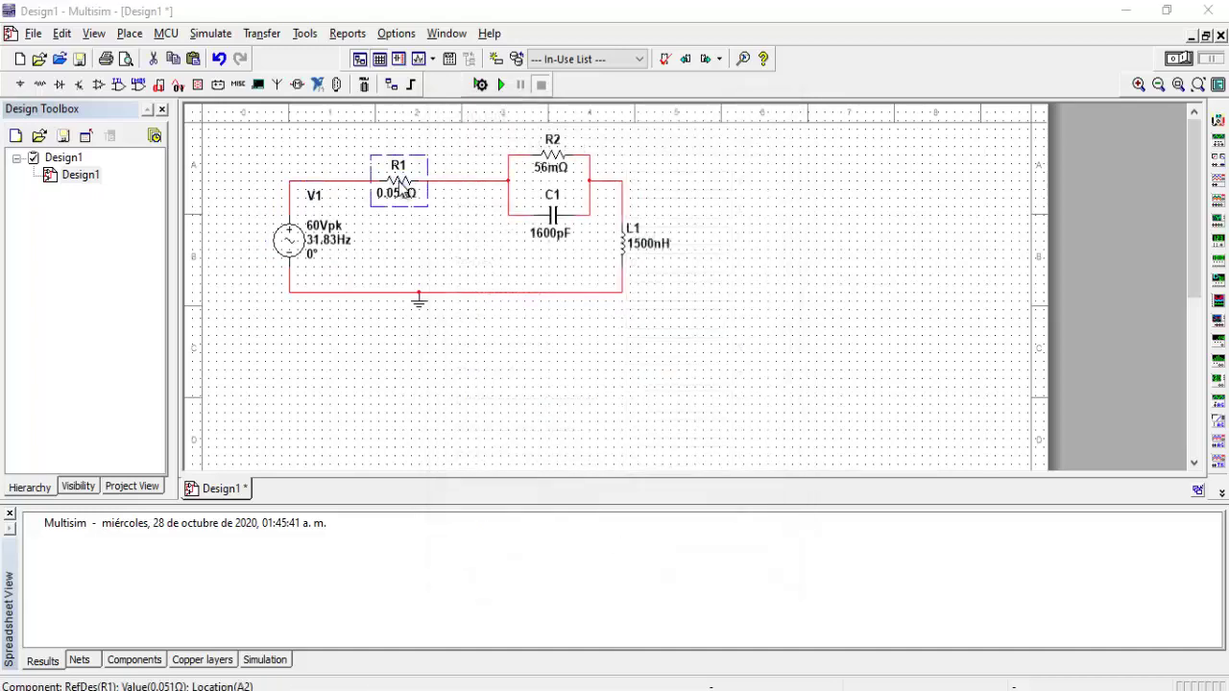
{"action": "key", "text": "BackSpace"}
{"action": "type", "text": "30"}
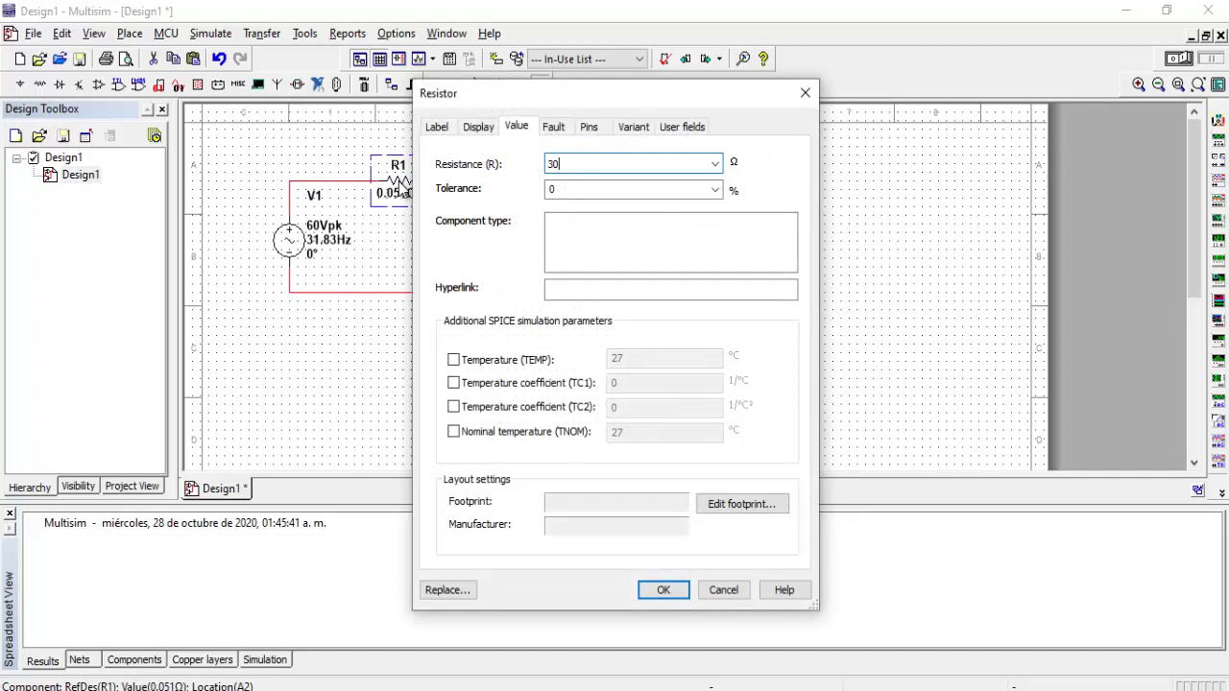
{"action": "left_click", "coordinate": [675, 597]}
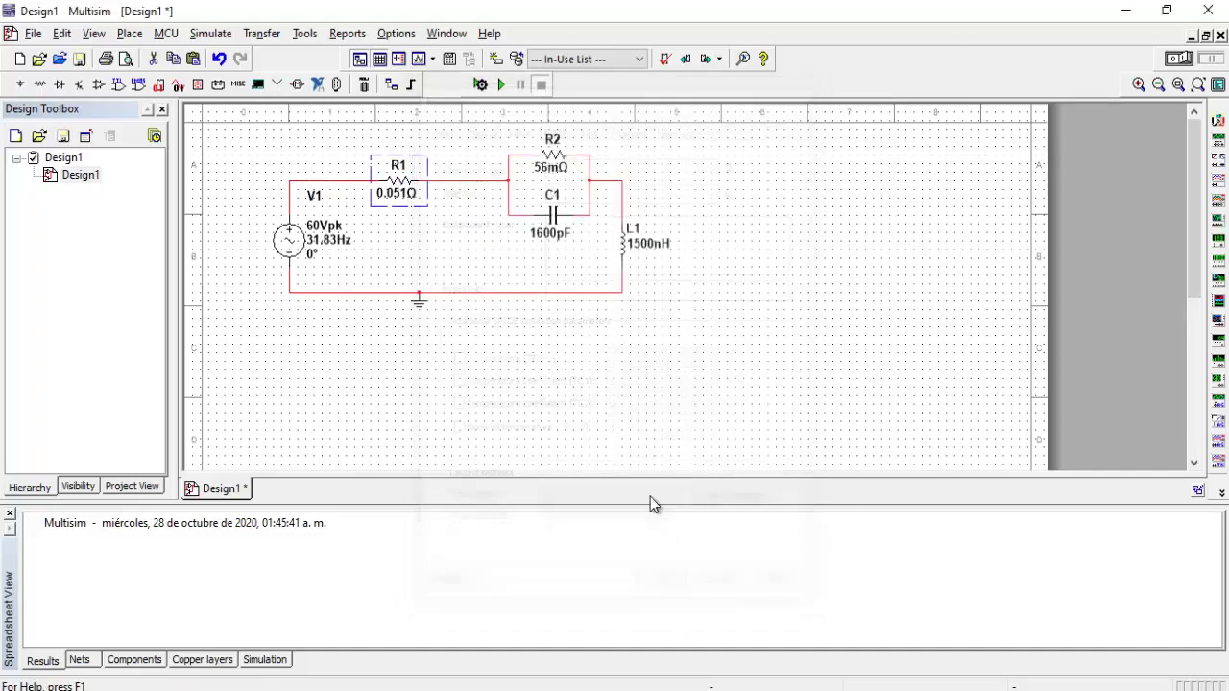
{"action": "left_click", "coordinate": [550, 152]}
{"action": "double_click", "coordinate": [551, 152]}
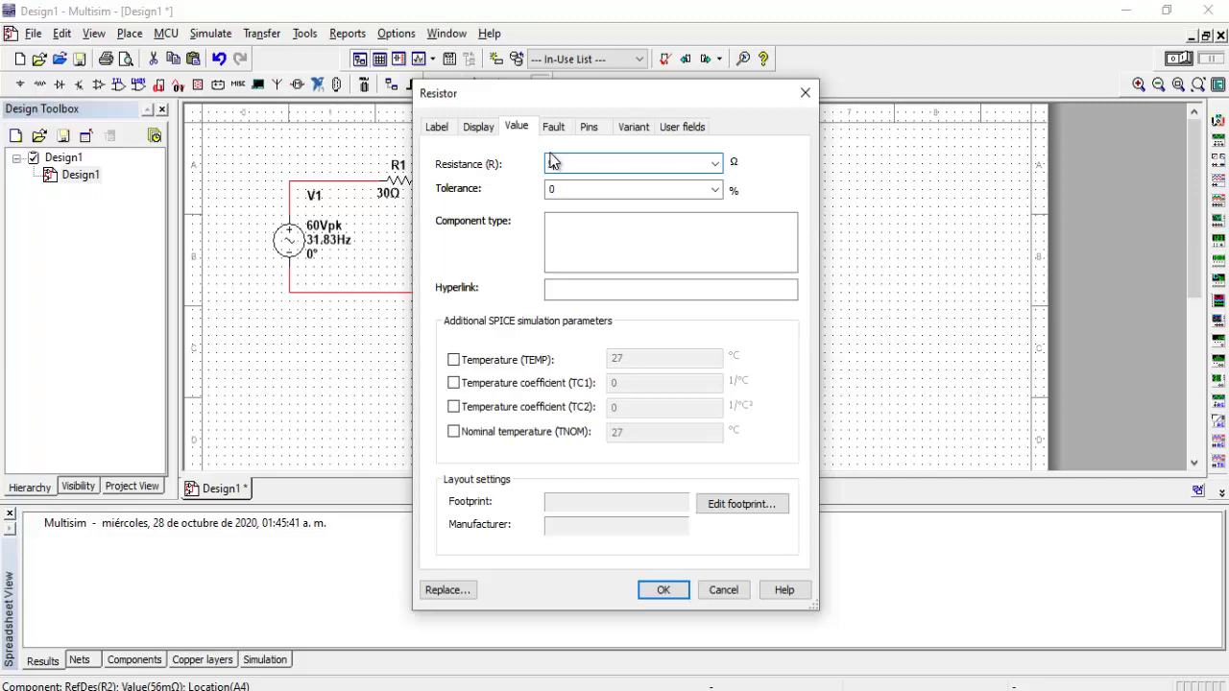
{"action": "type", "text": "50"}
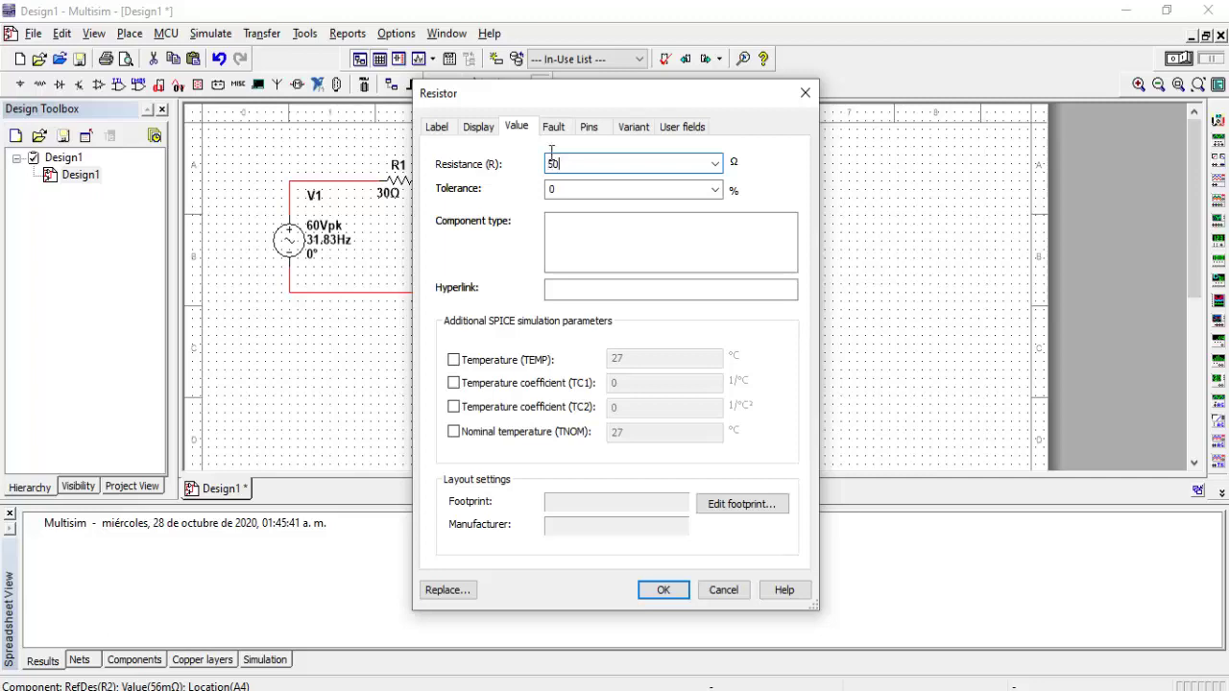
{"action": "left_click", "coordinate": [663, 590]}
Step: Set capacitor C1 to 50 µF and inductor L1 to 0.1 H
{"action": "left_click", "coordinate": [544, 230]}
{"action": "double_click", "coordinate": [551, 228]}
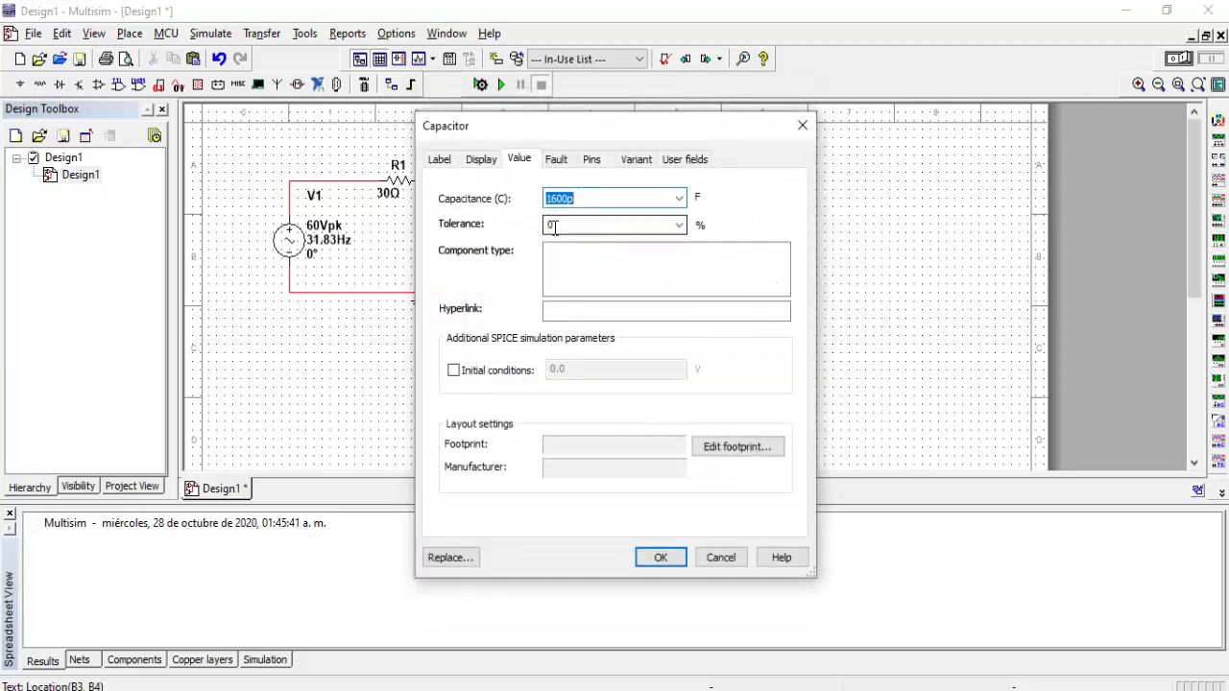
{"action": "key", "text": "BackSpace"}
{"action": "type", "text": "50u"}
{"action": "left_click", "coordinate": [660, 559]}
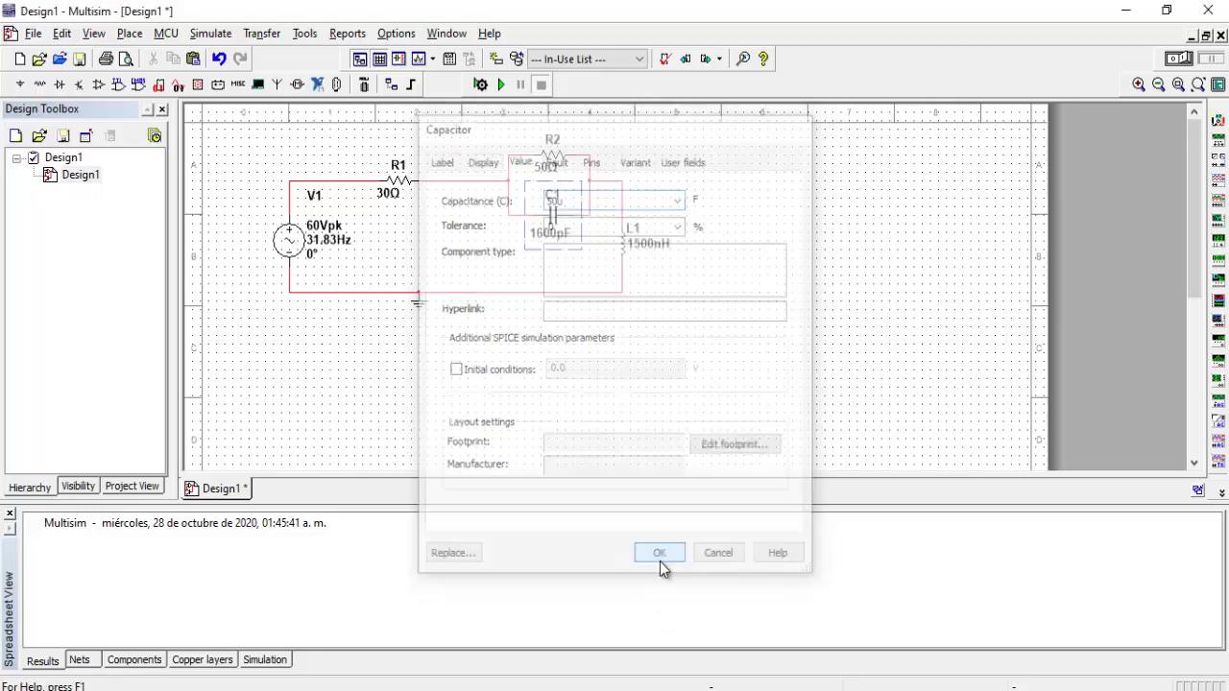
{"action": "left_click", "coordinate": [625, 247]}
{"action": "double_click", "coordinate": [628, 248]}
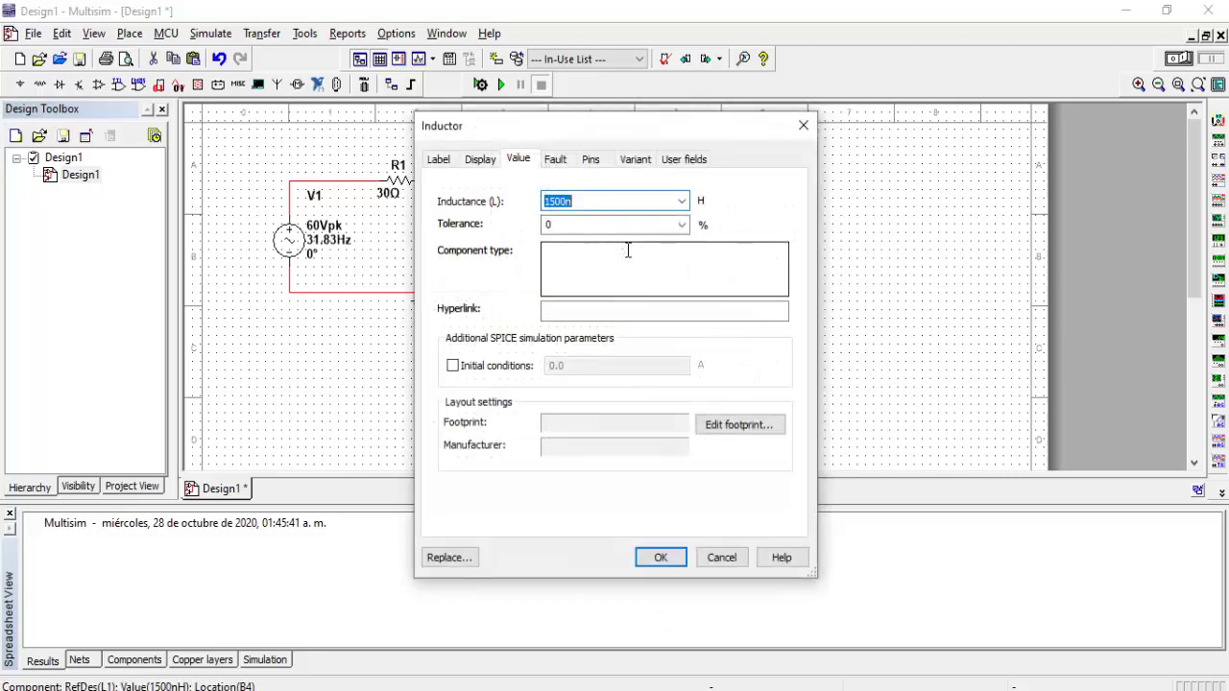
{"action": "type", "text": "0.1"}
{"action": "left_click", "coordinate": [661, 558]}
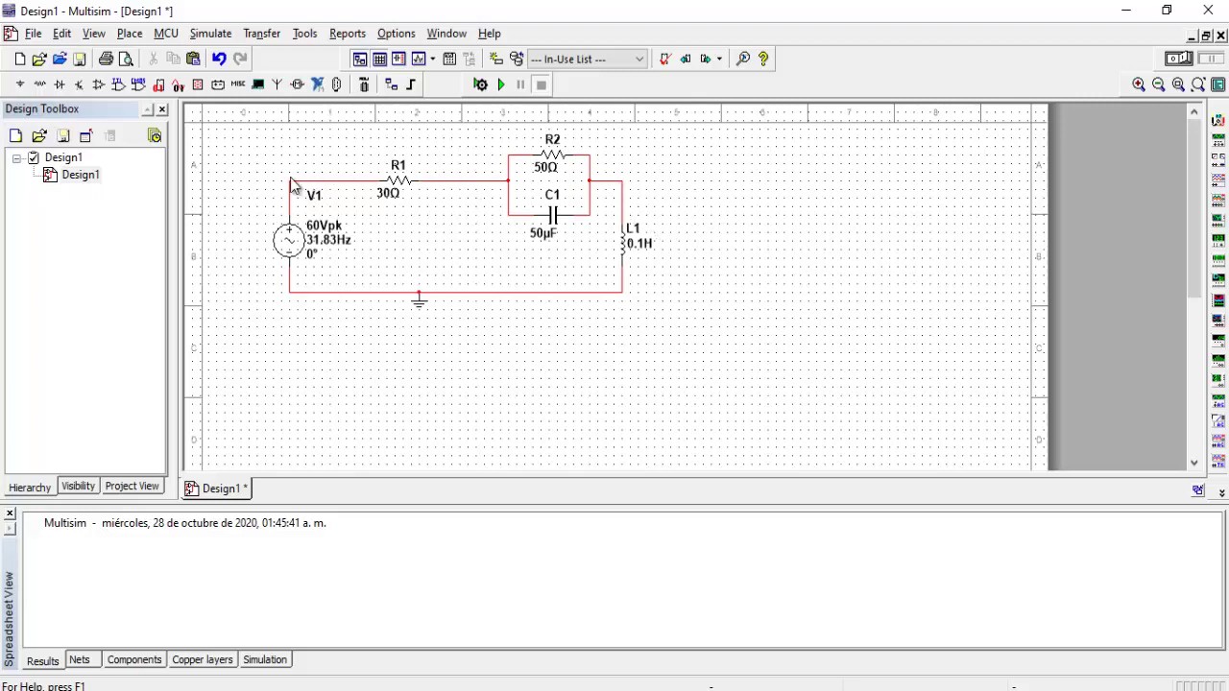
Step: Set up a single frequency AC analysis at 31.83 Hz with results in Magnitude/Phase format
{"action": "left_click", "coordinate": [215, 36]}
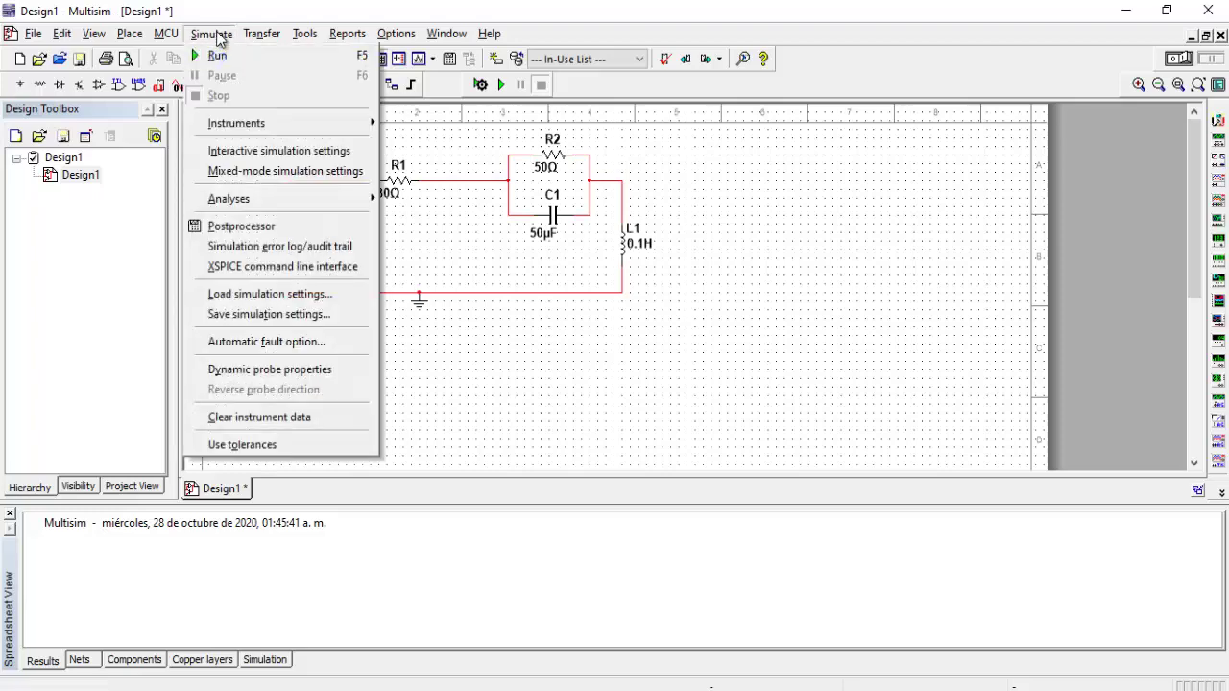
{"action": "mouse_move", "coordinate": [290, 198]}
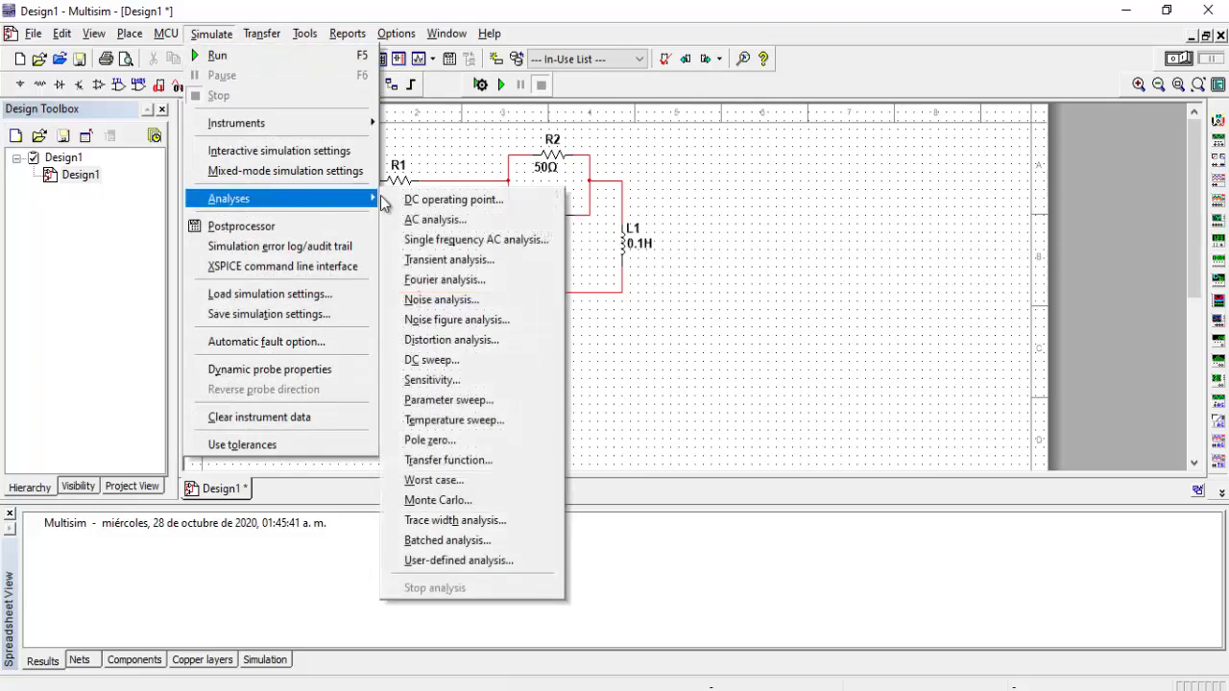
{"action": "left_click", "coordinate": [466, 241]}
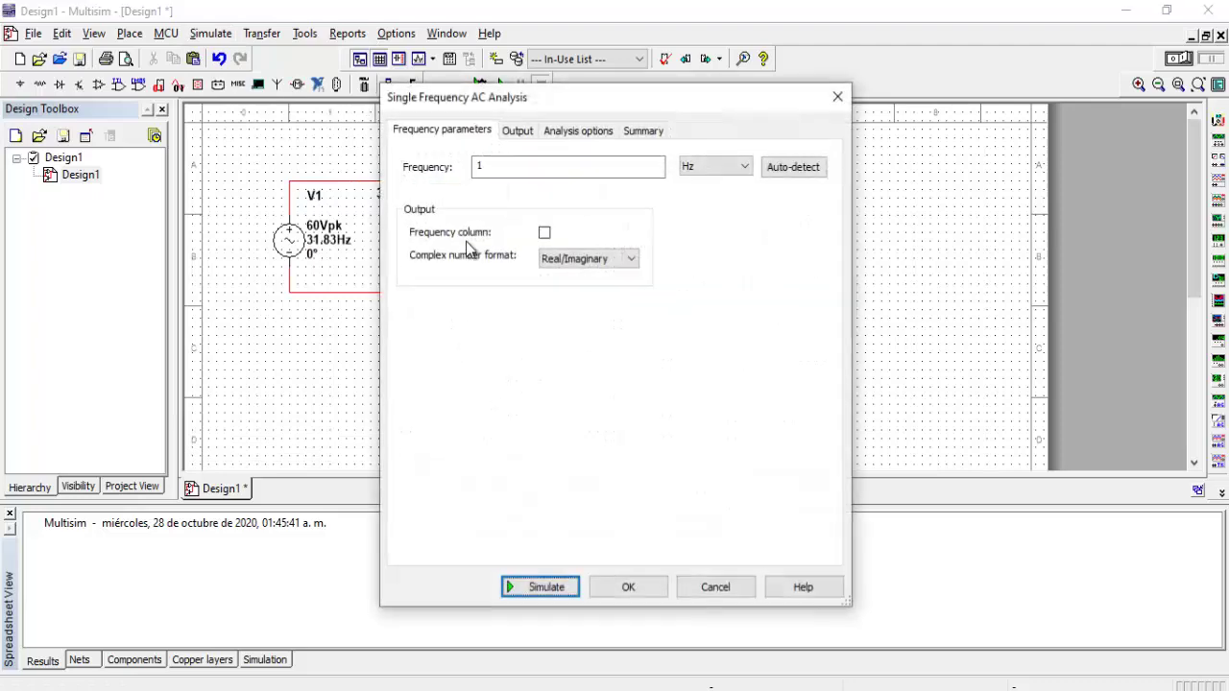
{"action": "left_click_drag", "start_coordinate": [540, 104], "coordinate": [649, 85]}
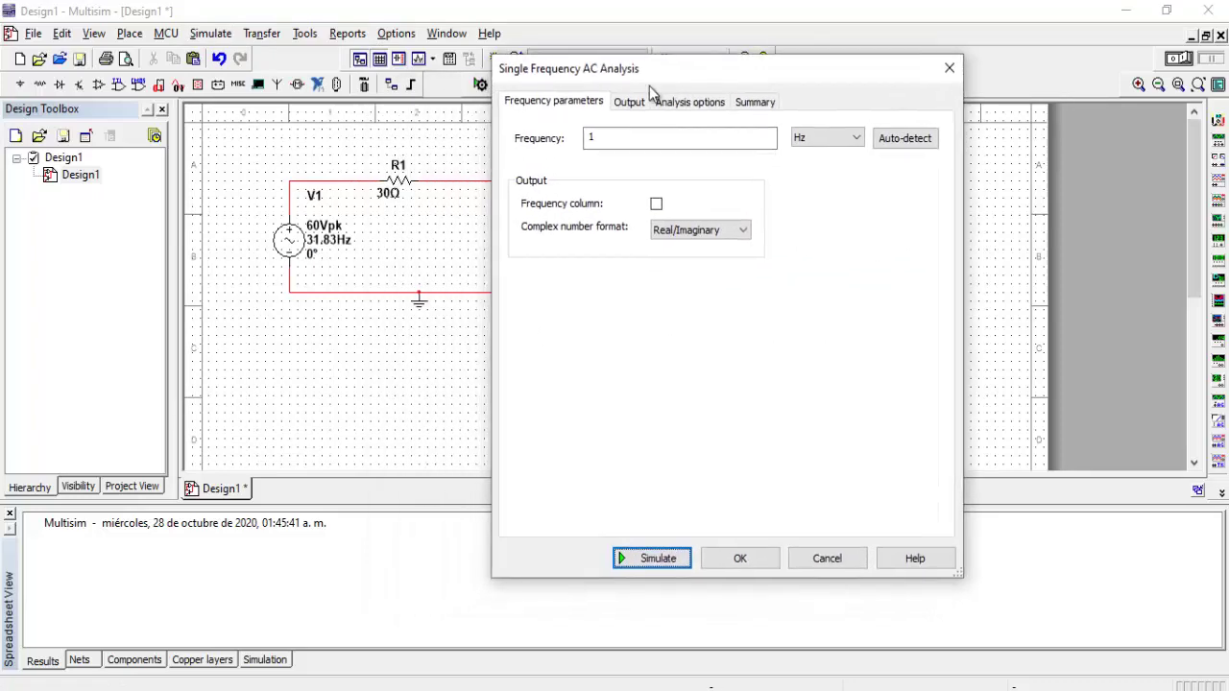
{"action": "double_click", "coordinate": [590, 139]}
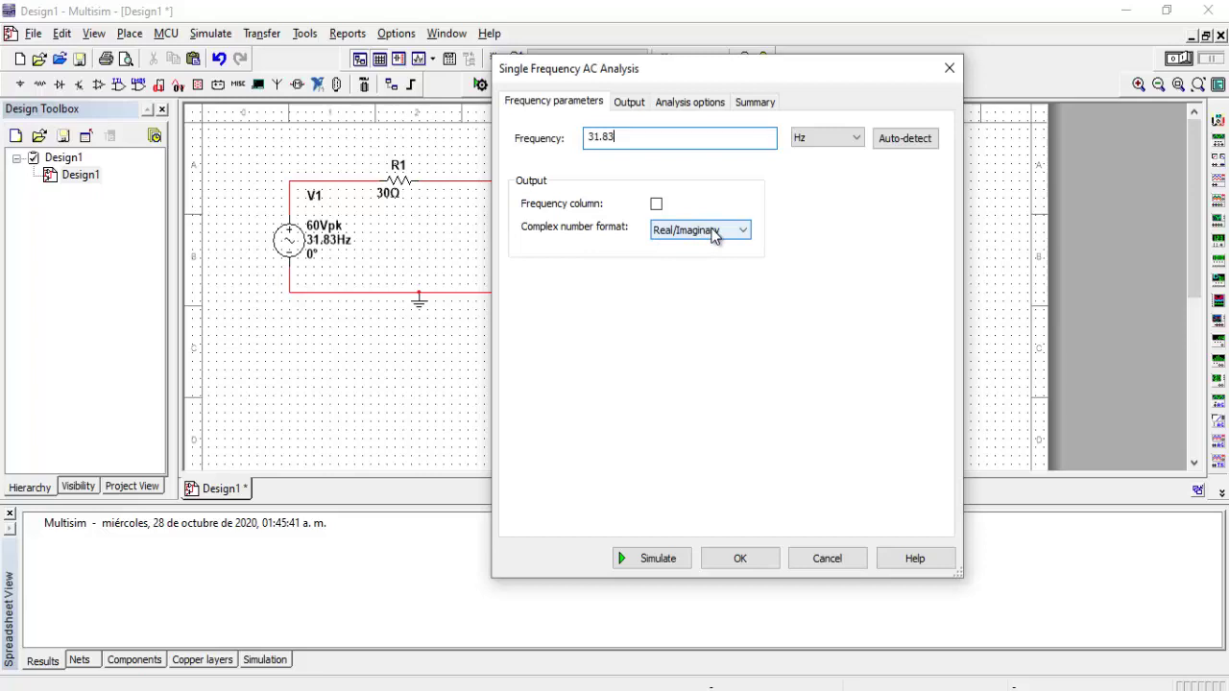
{"action": "left_click", "coordinate": [714, 233]}
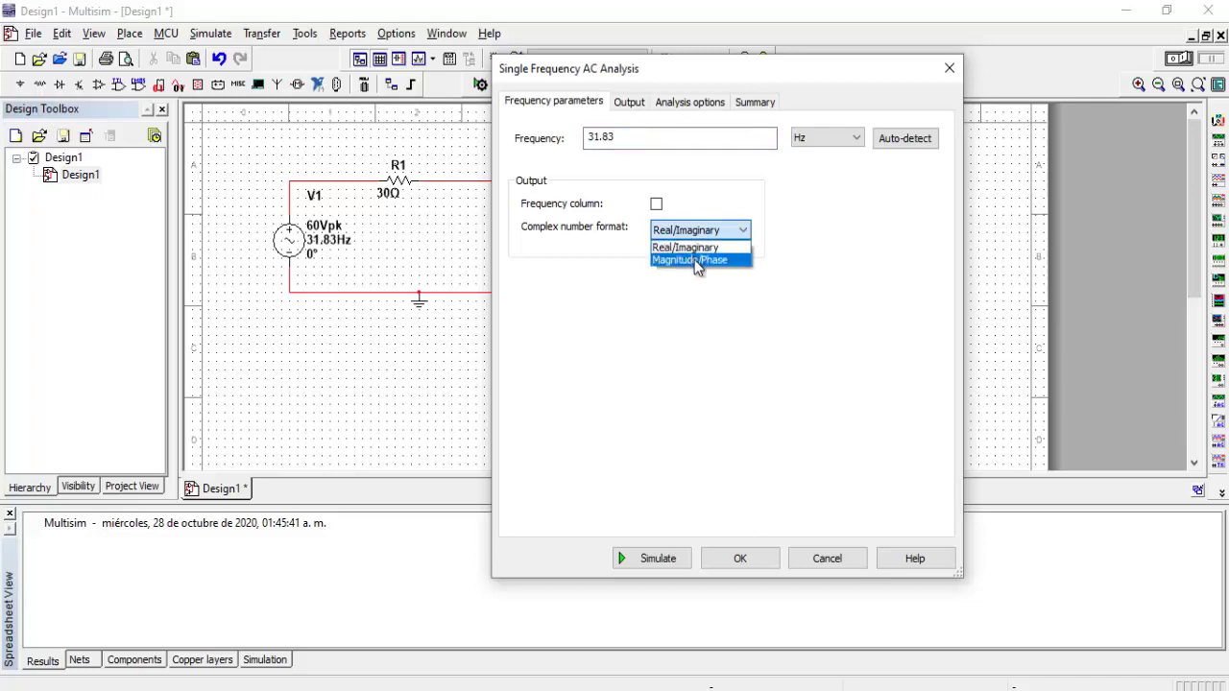
{"action": "left_click", "coordinate": [694, 262]}
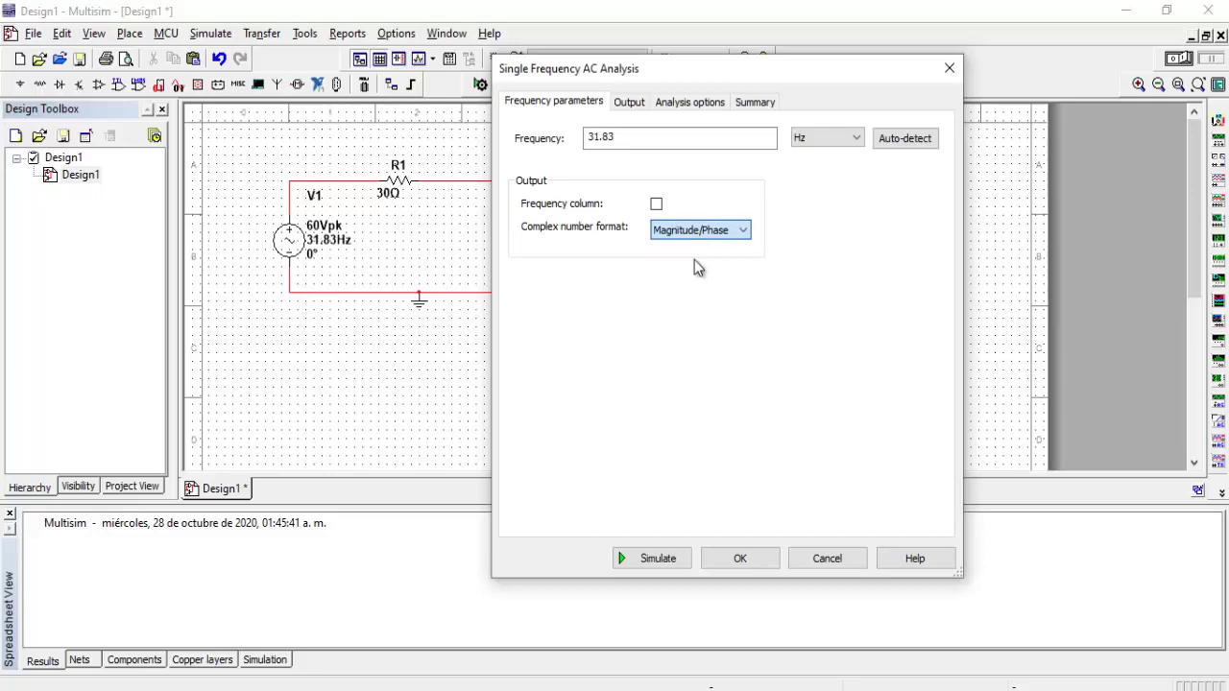
Step: Add node voltages V(1), V(2) and V(3) as analysis outputs and run the simulation
{"action": "left_click", "coordinate": [630, 101]}
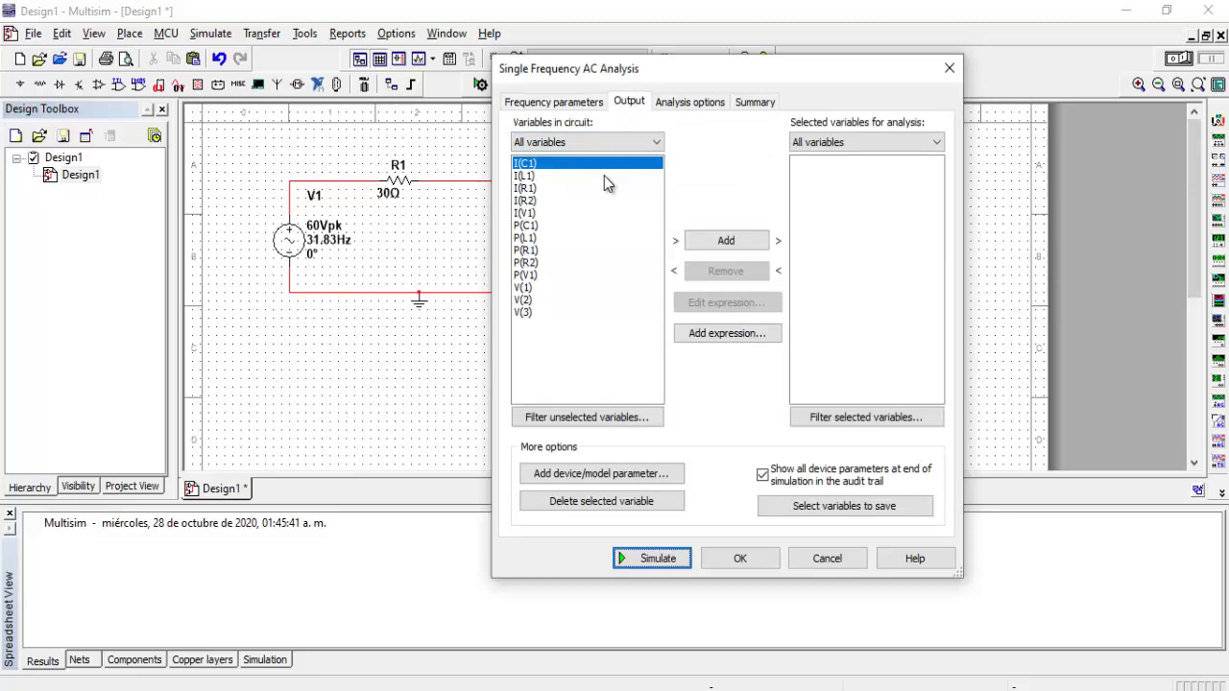
{"action": "left_click_drag", "start_coordinate": [673, 77], "coordinate": [866, 61]}
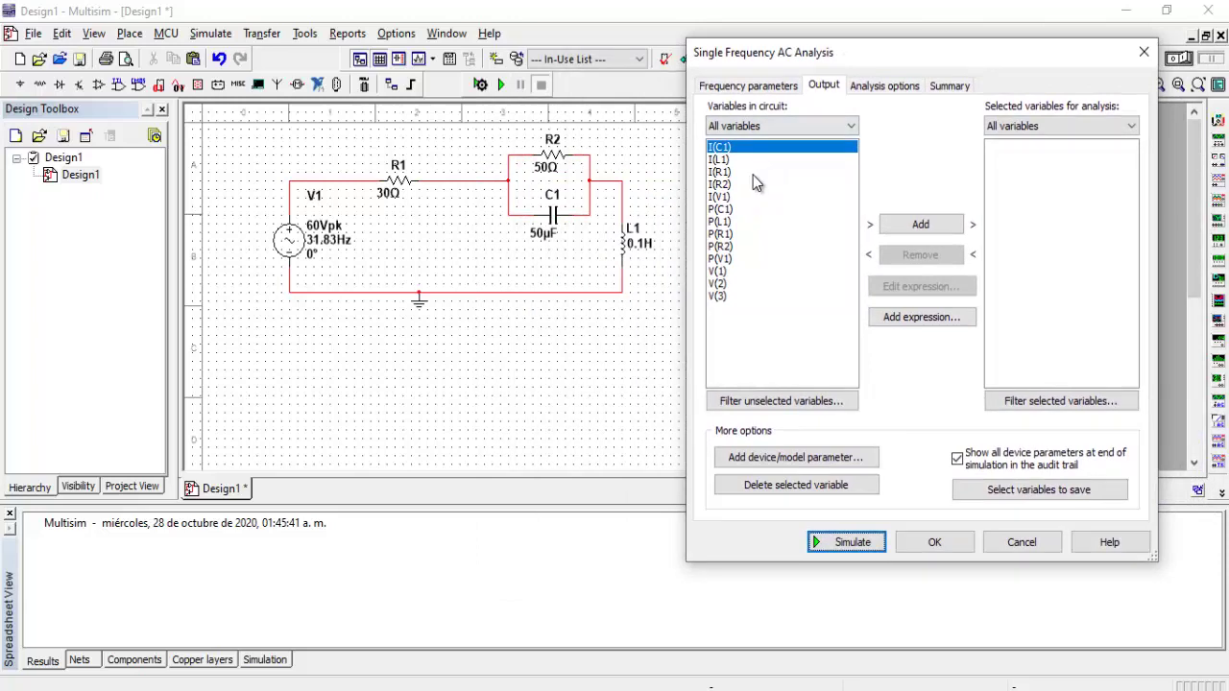
{"action": "left_click", "coordinate": [725, 284]}
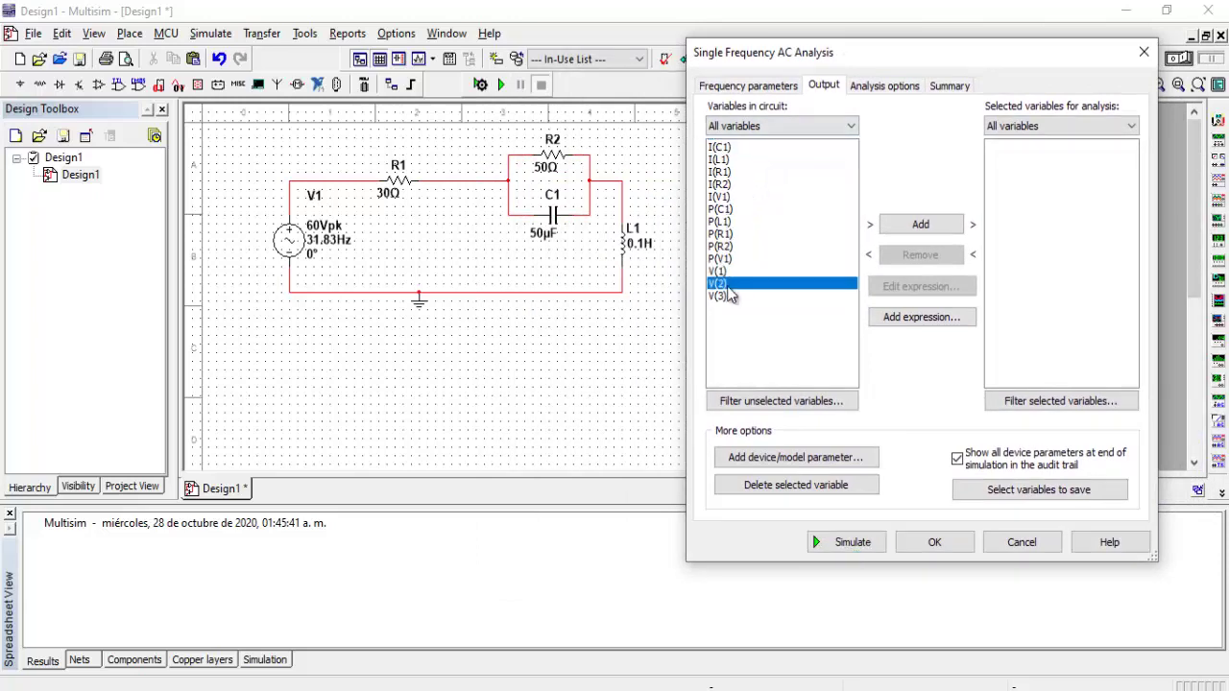
{"action": "left_click", "coordinate": [736, 297]}
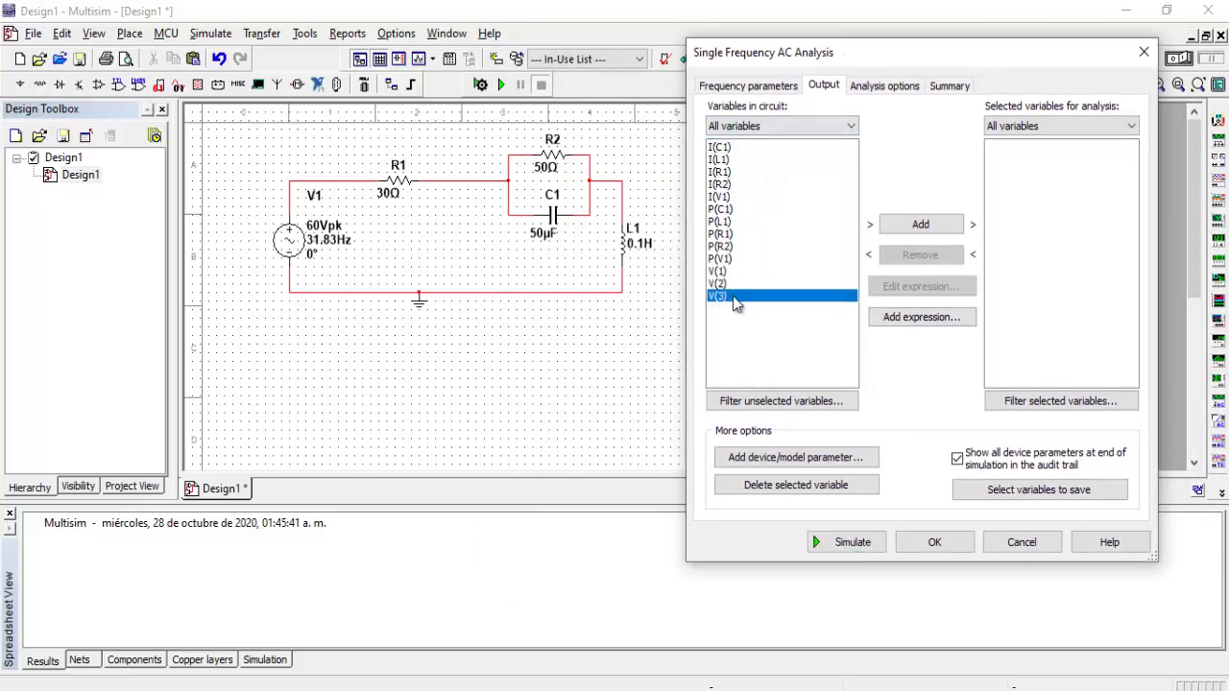
{"action": "left_click", "coordinate": [920, 226]}
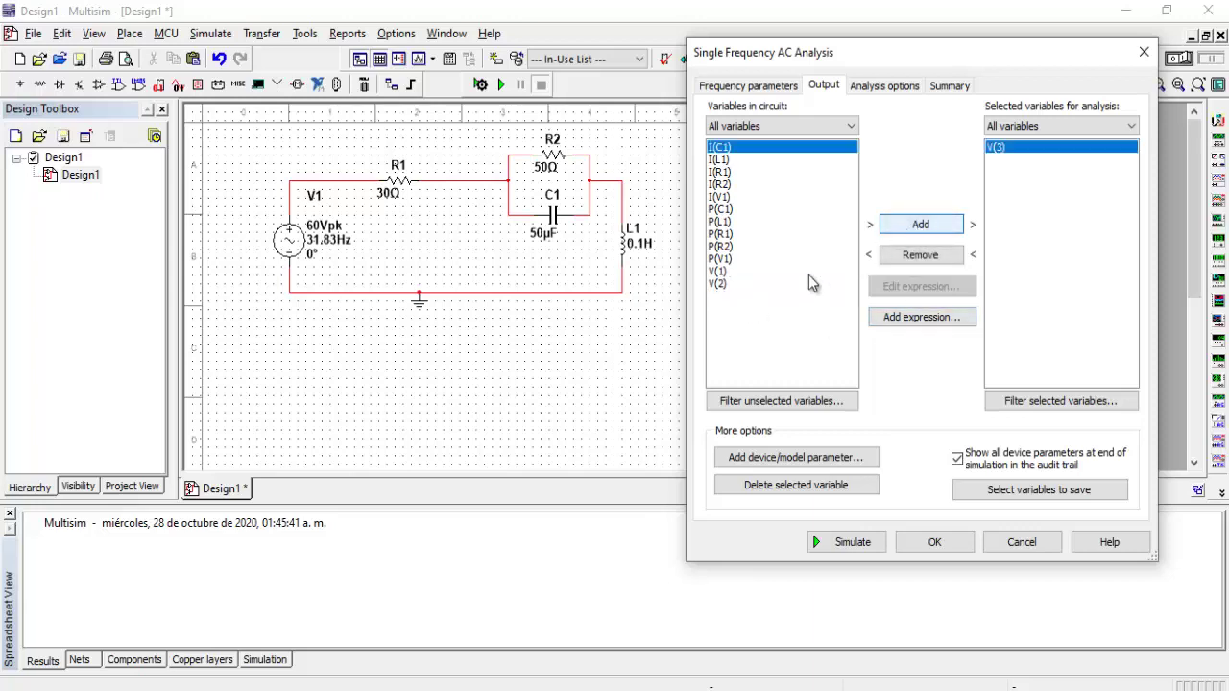
{"action": "left_click", "coordinate": [735, 284]}
{"action": "left_click", "coordinate": [918, 226]}
{"action": "left_click", "coordinate": [754, 274]}
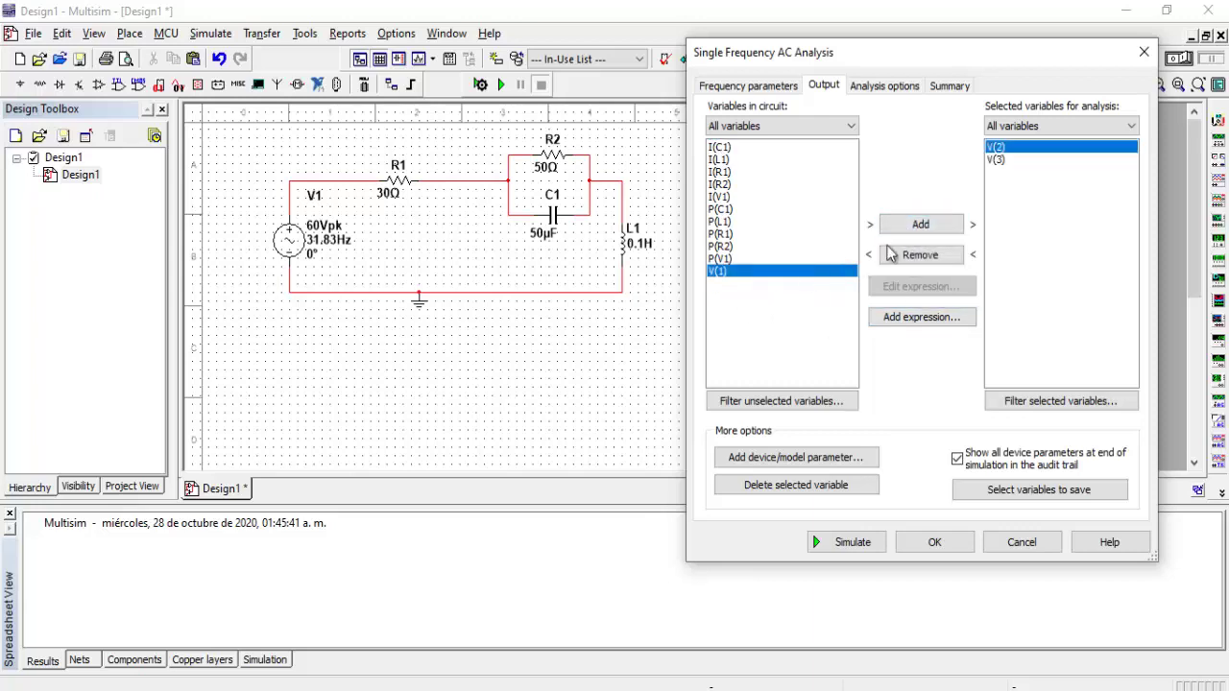
{"action": "left_click", "coordinate": [907, 230]}
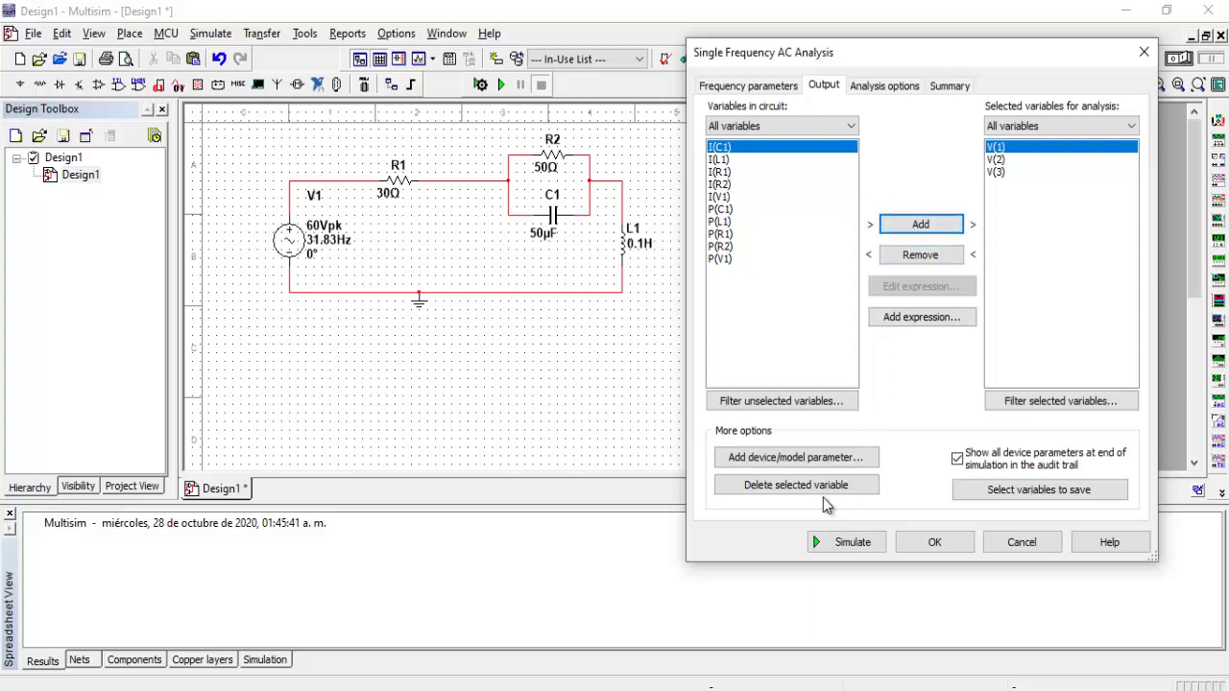
{"action": "left_click", "coordinate": [839, 543]}
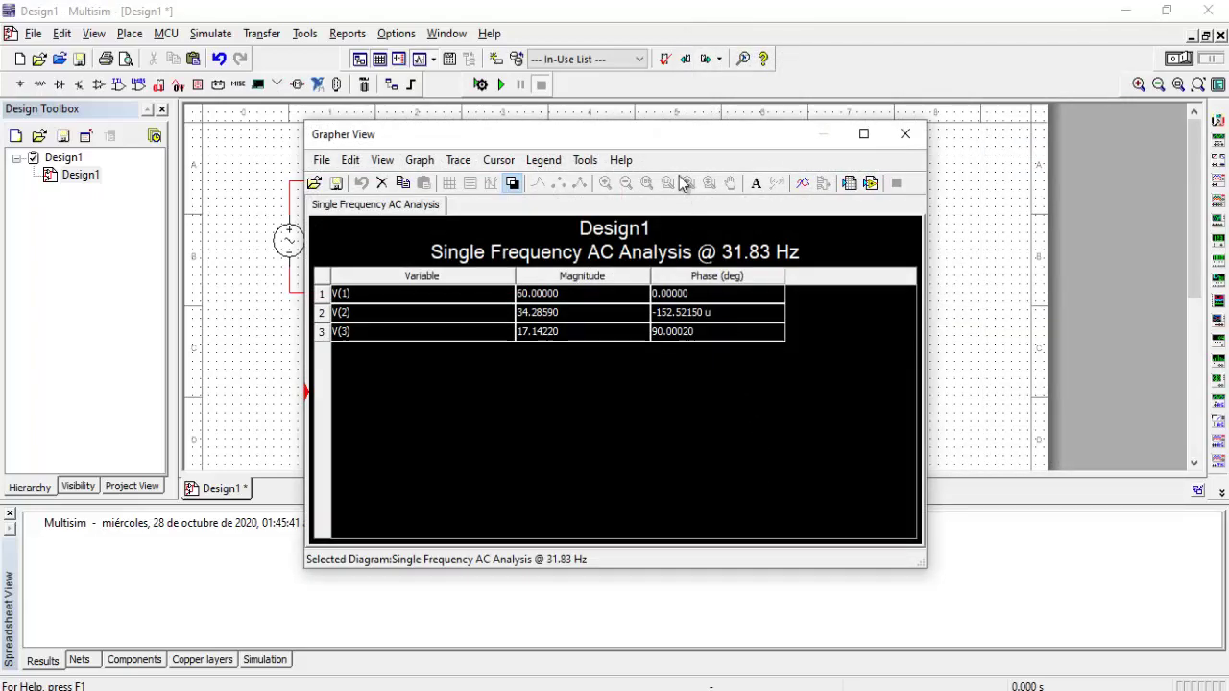
Step: Narrow the analysis results window and place it beside the schematic so the whole circuit can be seen
{"action": "left_click_drag", "start_coordinate": [649, 143], "coordinate": [842, 107]}
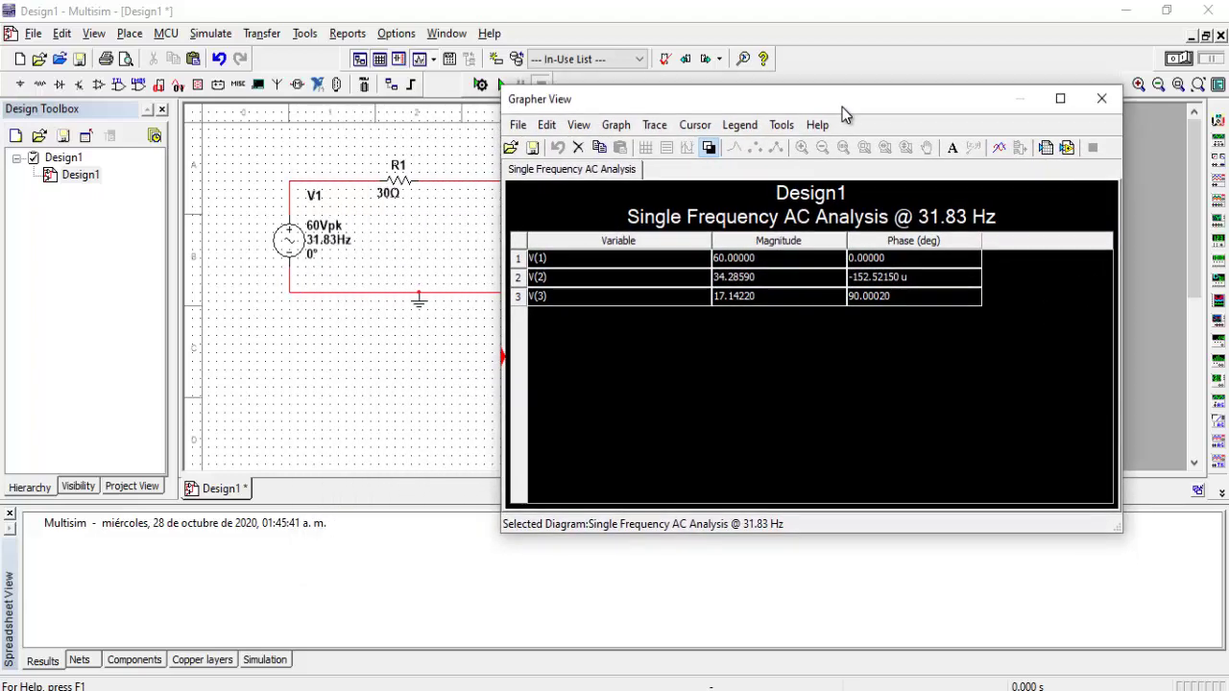
{"action": "left_click_drag", "start_coordinate": [843, 106], "coordinate": [1009, 46]}
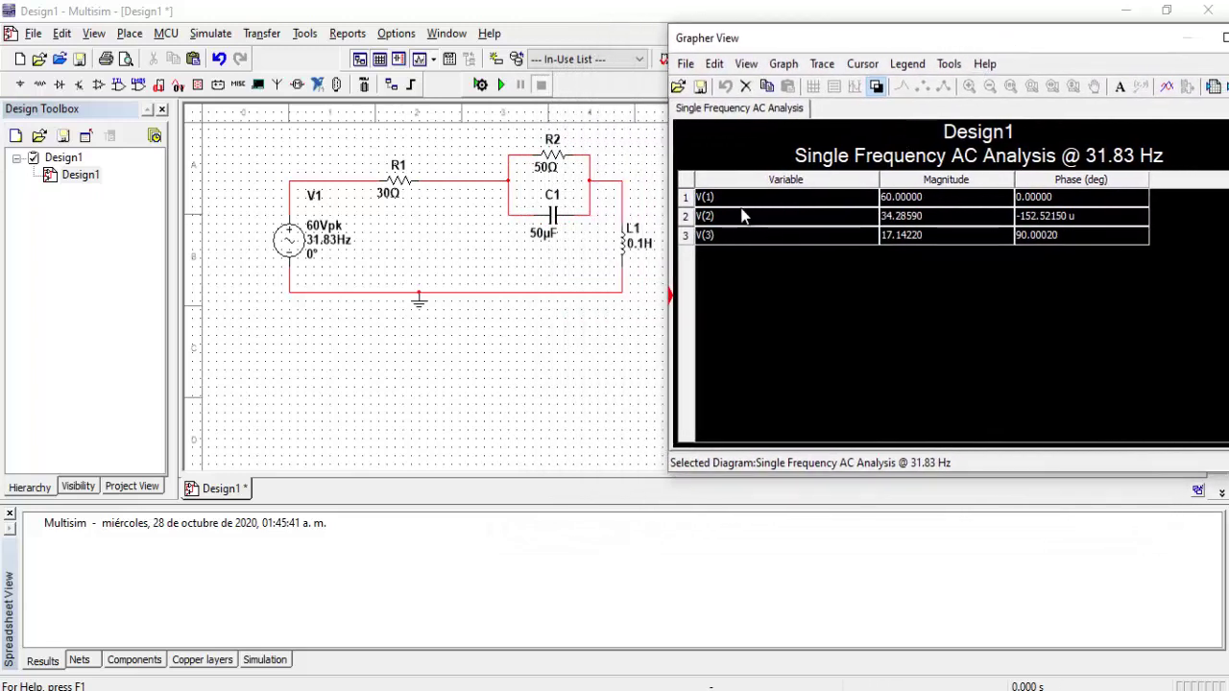
{"action": "left_click_drag", "start_coordinate": [1073, 54], "coordinate": [784, 79]}
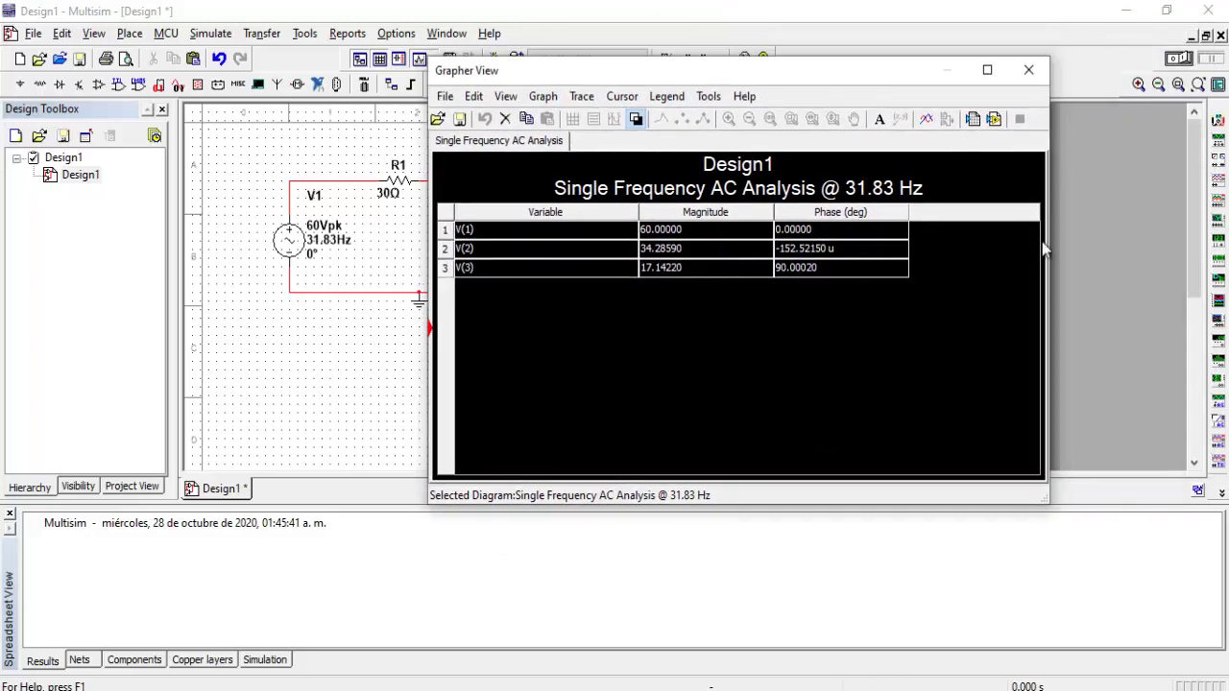
{"action": "left_click_drag", "start_coordinate": [1048, 272], "coordinate": [936, 298]}
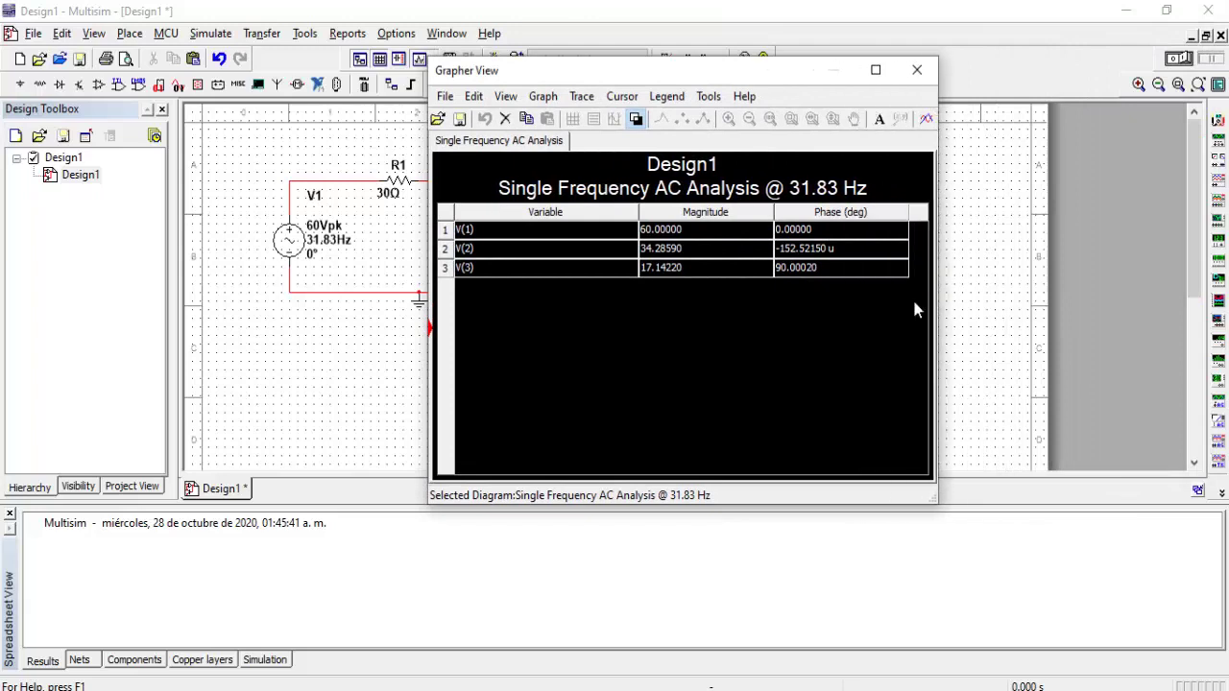
{"action": "left_click_drag", "start_coordinate": [702, 69], "coordinate": [956, 47]}
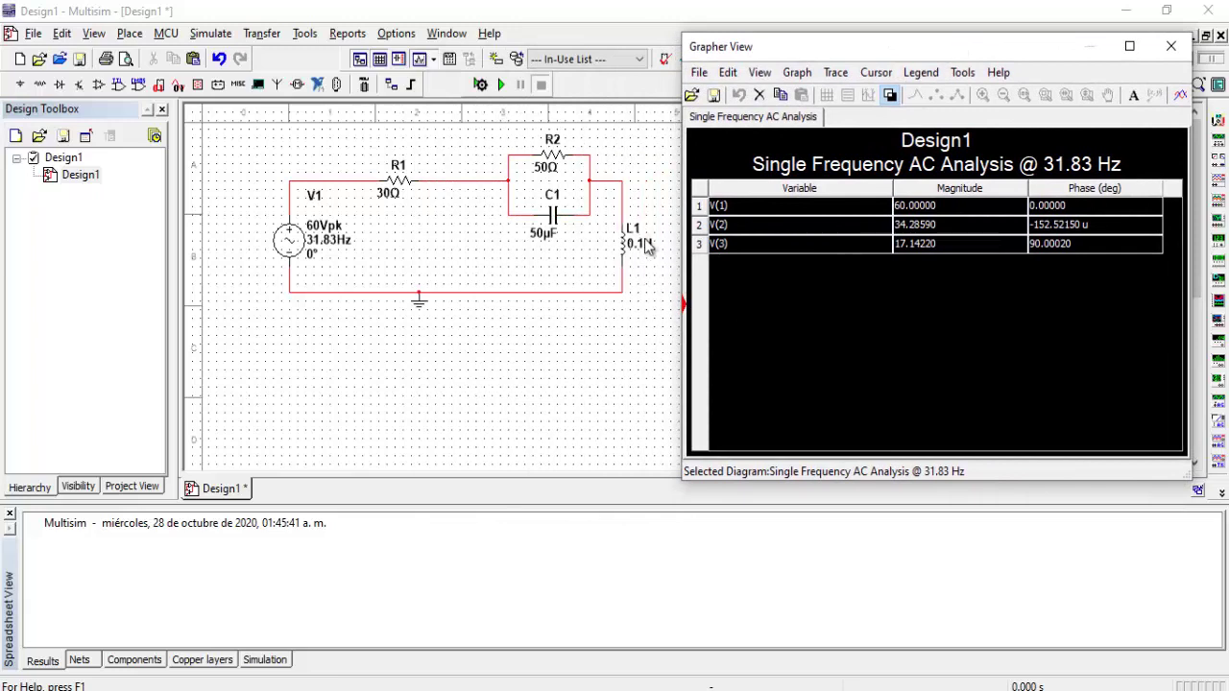
Step: Identify the source-to-R1, R1-to-R2/C1 and R2/C1-to-L1 wires in the circuit to match them to the analysed node voltages
{"action": "left_click", "coordinate": [315, 180]}
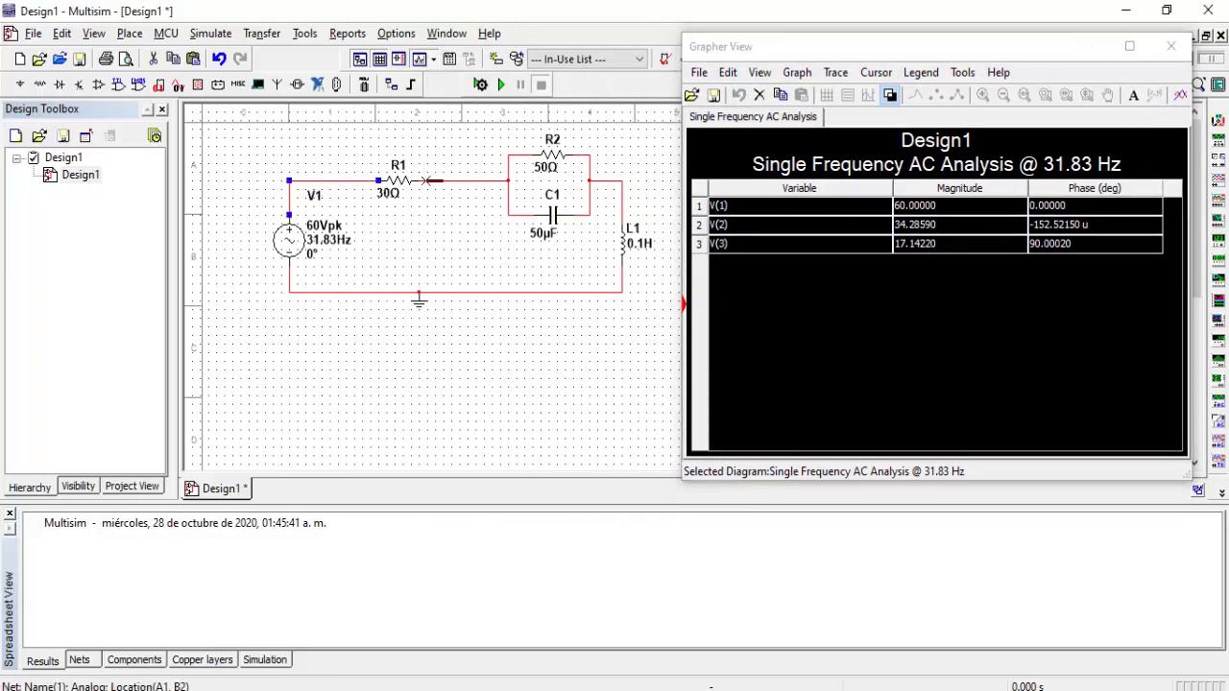
{"action": "left_click", "coordinate": [469, 181]}
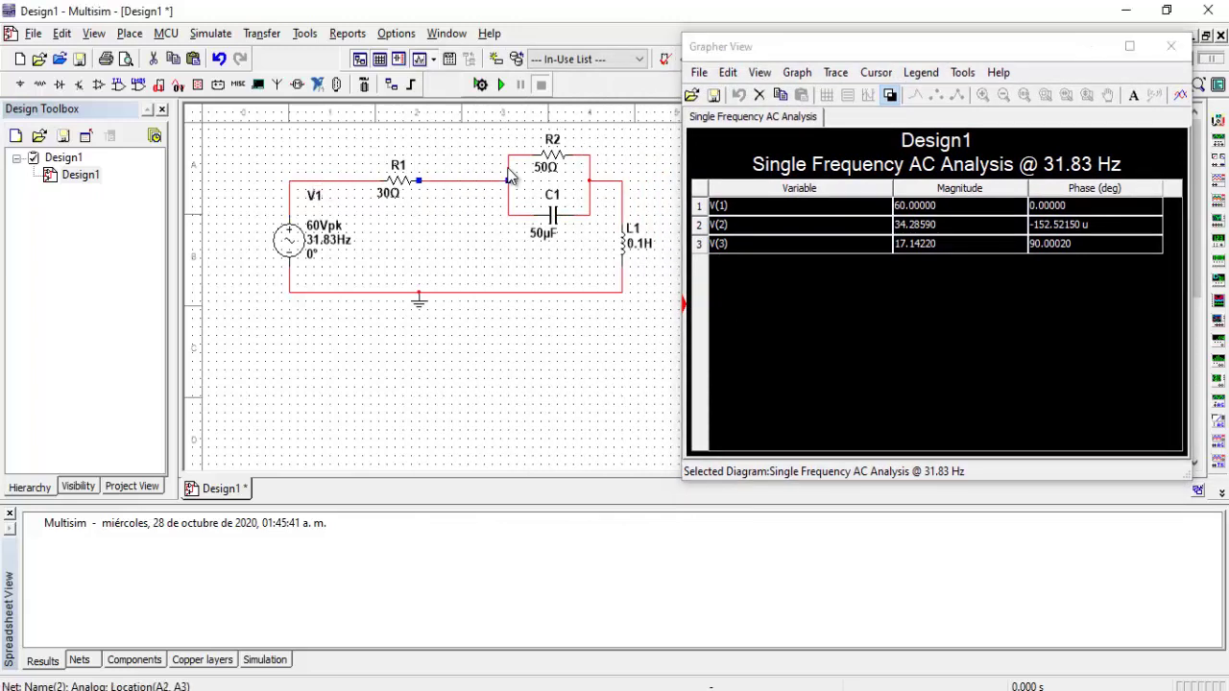
{"action": "left_click", "coordinate": [623, 204]}
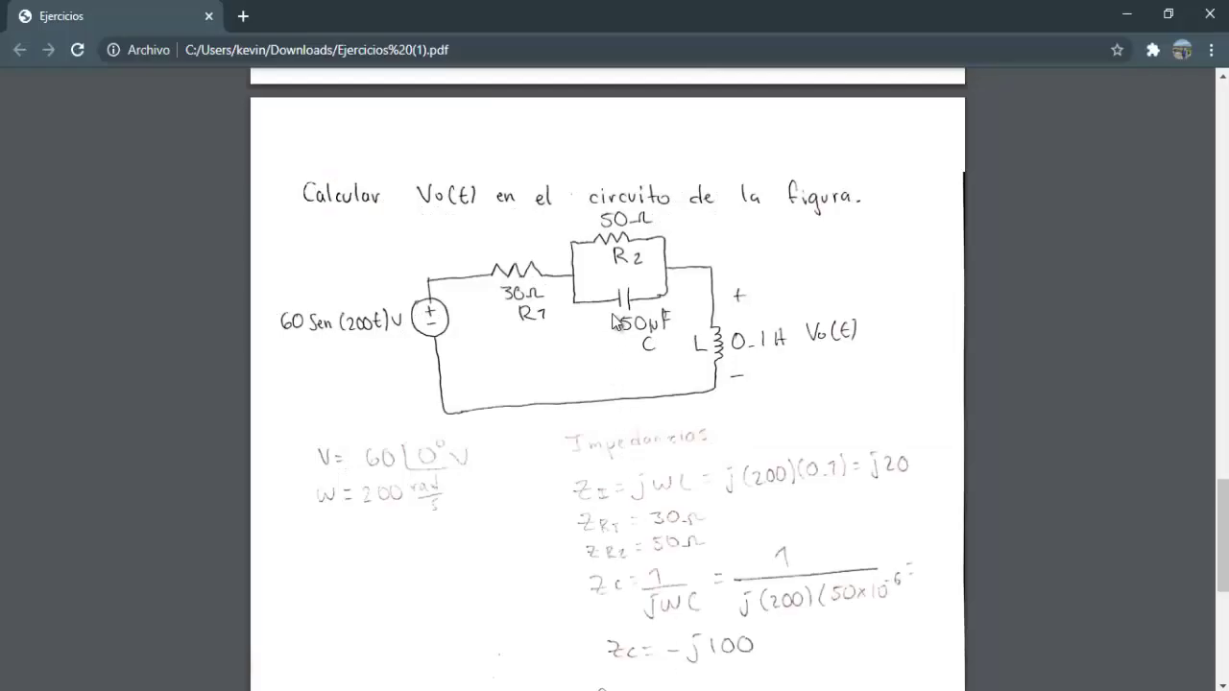
Step: In the exercise PDF in the browser, review the circuit statement and handwritten Vo(t) solution to compare with the simulation
{"action": "scroll", "coordinate": [635, 299], "scroll_direction": "down", "scroll_amount": 5}
{"action": "scroll", "coordinate": [635, 299], "scroll_direction": "down", "scroll_amount": 2}
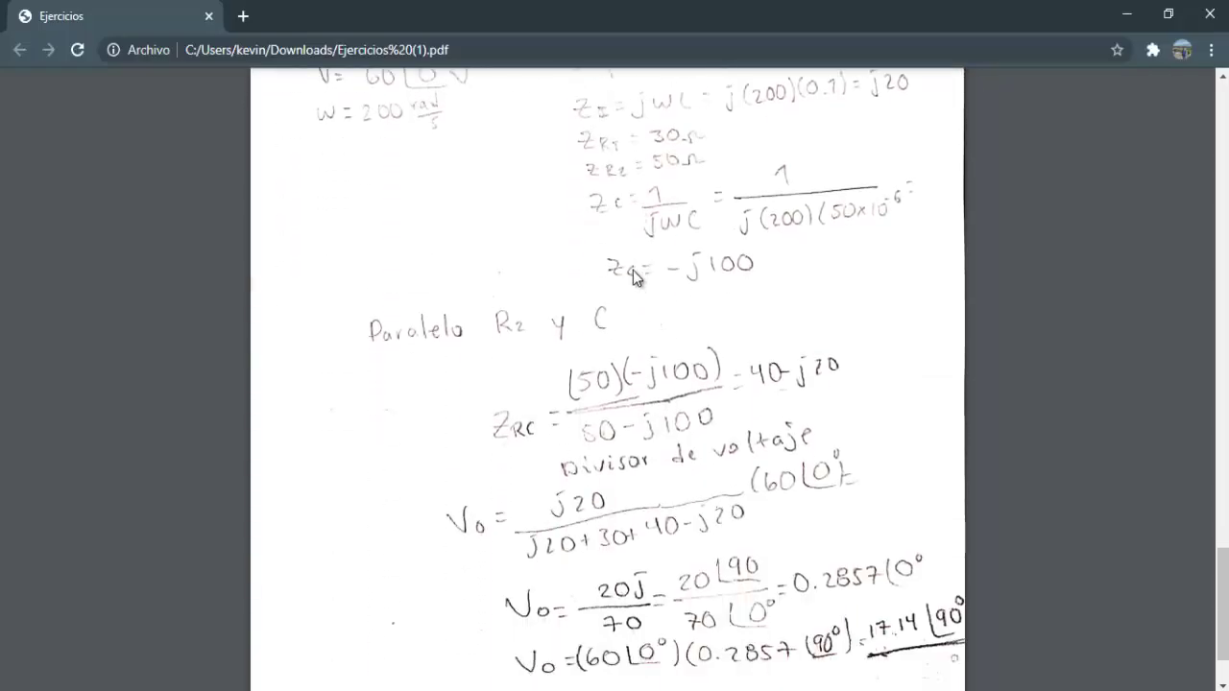
{"action": "scroll", "coordinate": [633, 270], "scroll_direction": "up", "scroll_amount": 4}
{"action": "scroll", "coordinate": [633, 270], "scroll_direction": "up", "scroll_amount": 1}
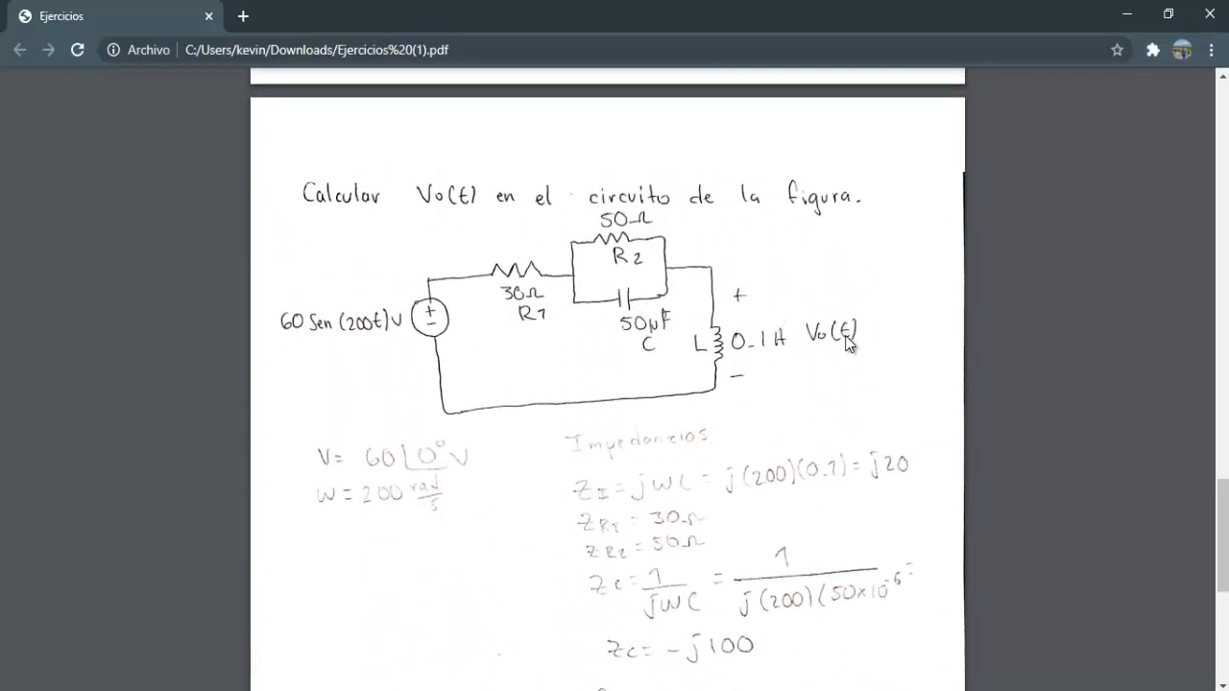
{"action": "scroll", "coordinate": [848, 343], "scroll_direction": "down", "scroll_amount": 5}
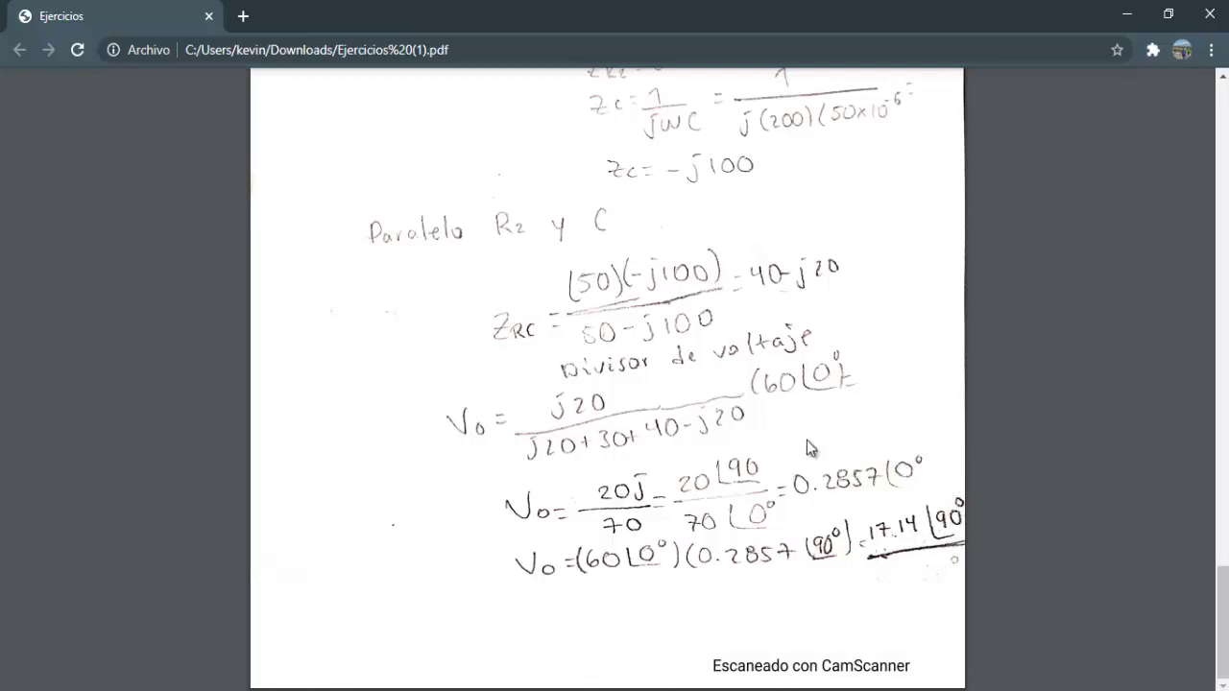
{"action": "scroll", "coordinate": [806, 440], "scroll_direction": "up", "scroll_amount": 5}
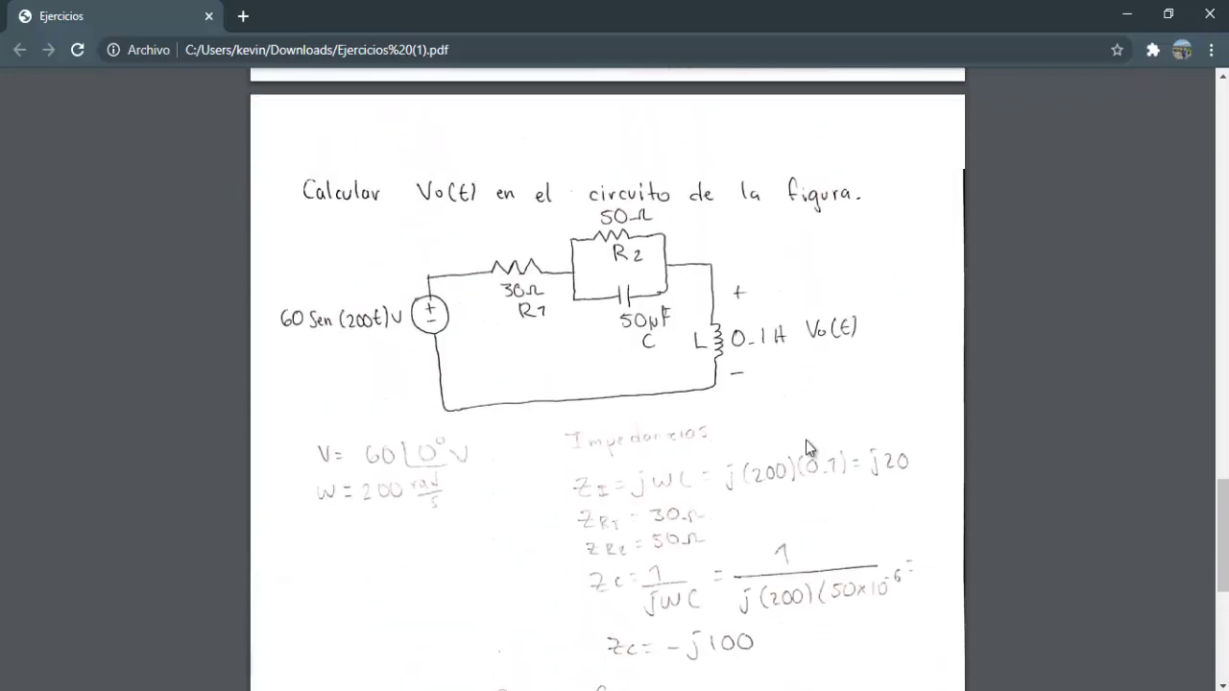